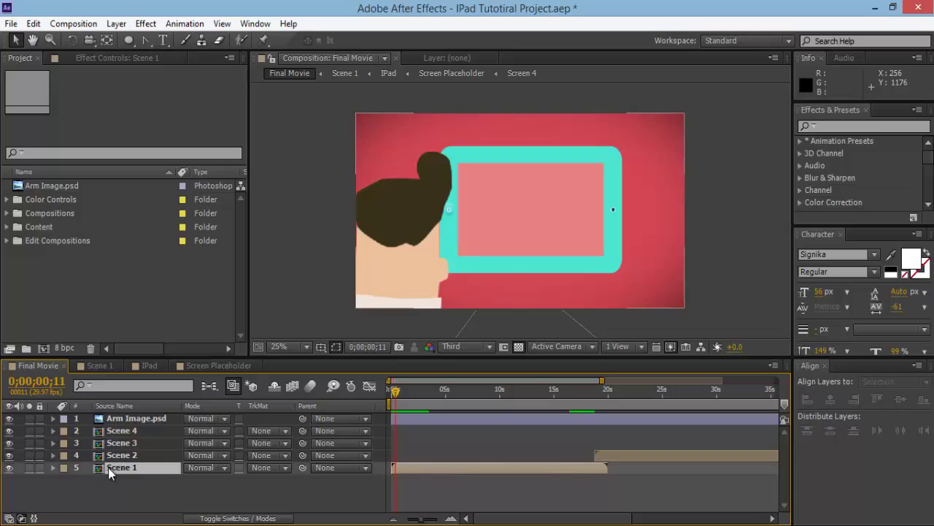
# Open the nested compositions from Scene 1 through IPad and Screen Placeholder down to Screen 1
pyautogui.doubleClick(108, 468)
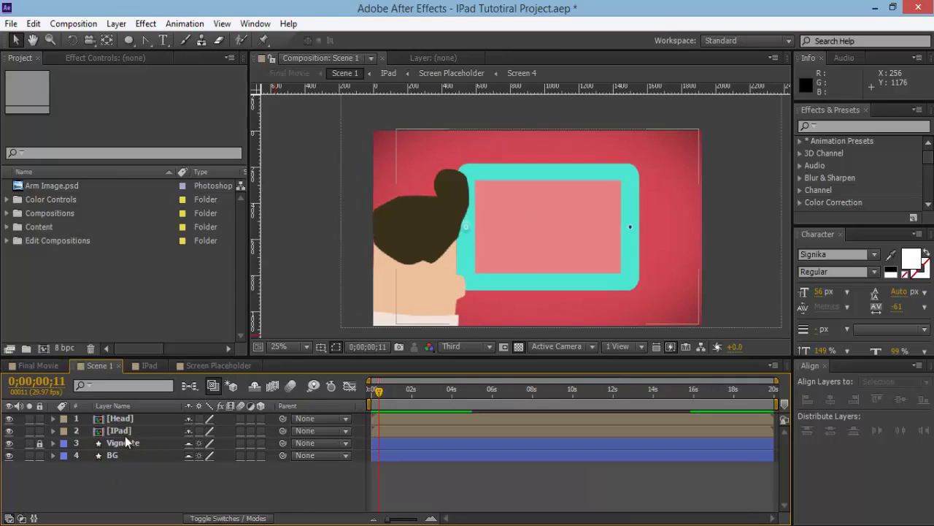
pyautogui.doubleClick(119, 432)
pyautogui.doubleClick(119, 455)
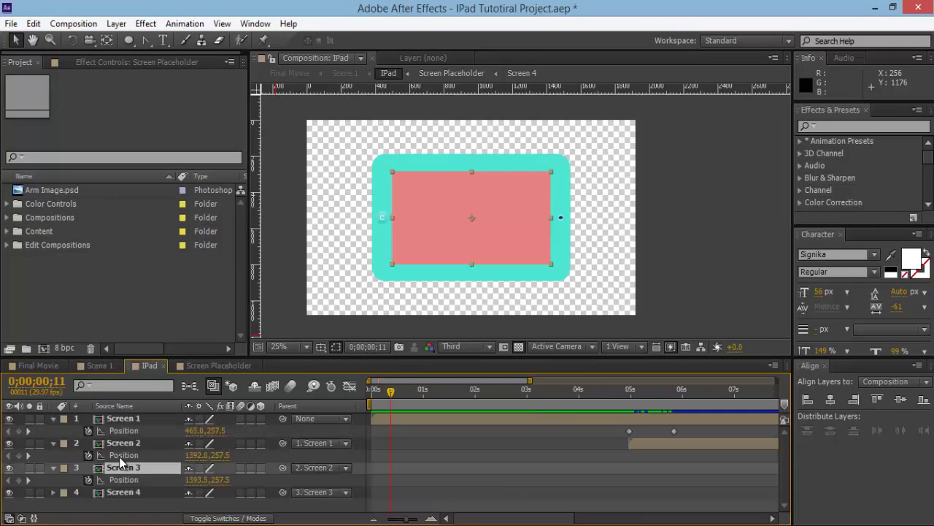
pyautogui.click(138, 422)
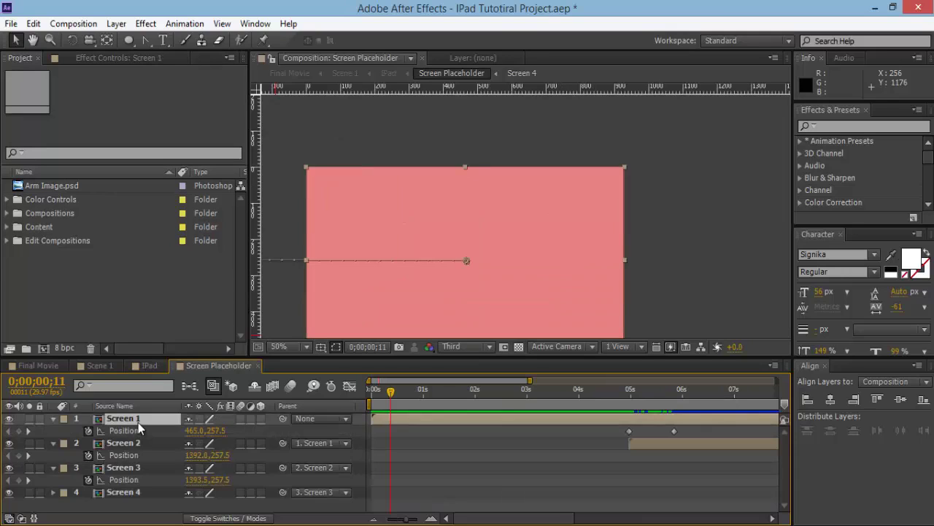
pyautogui.doubleClick(138, 421)
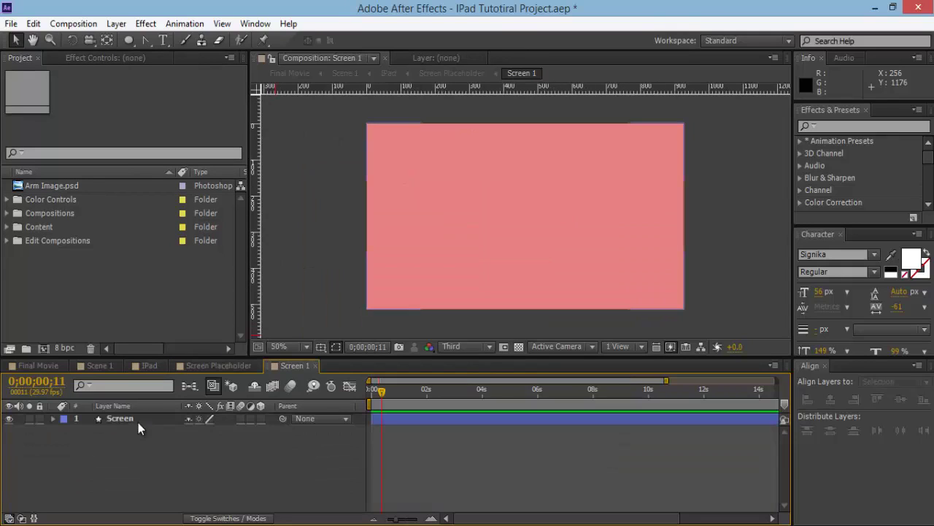
# Move the Screen 1, Screen 2, Screen 3 and Screen 4 compositions from the Compositions folder into Edit Compositions
pyautogui.click(8, 213)
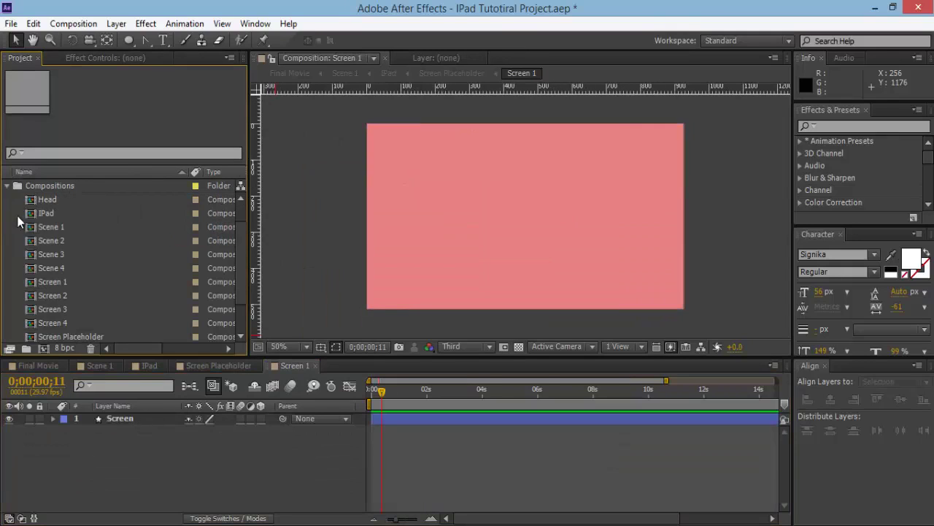
pyautogui.click(64, 282)
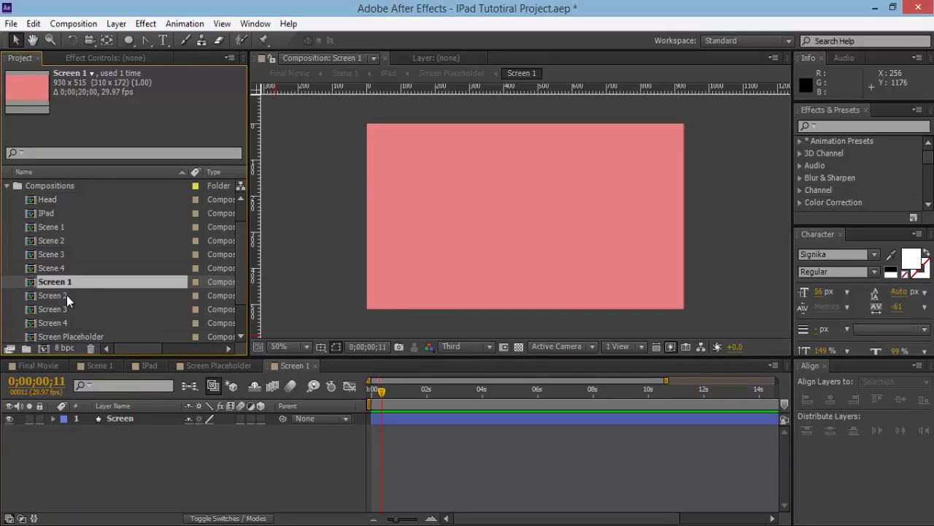
pyautogui.keyDown('shift'); pyautogui.click(72, 322); pyautogui.keyUp('shift')
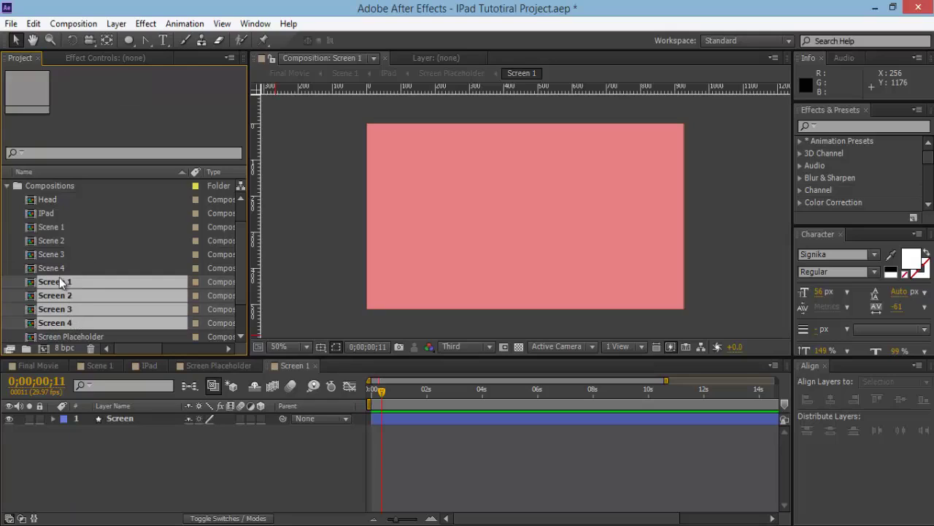
pyautogui.scroll(-1, 63, 218)
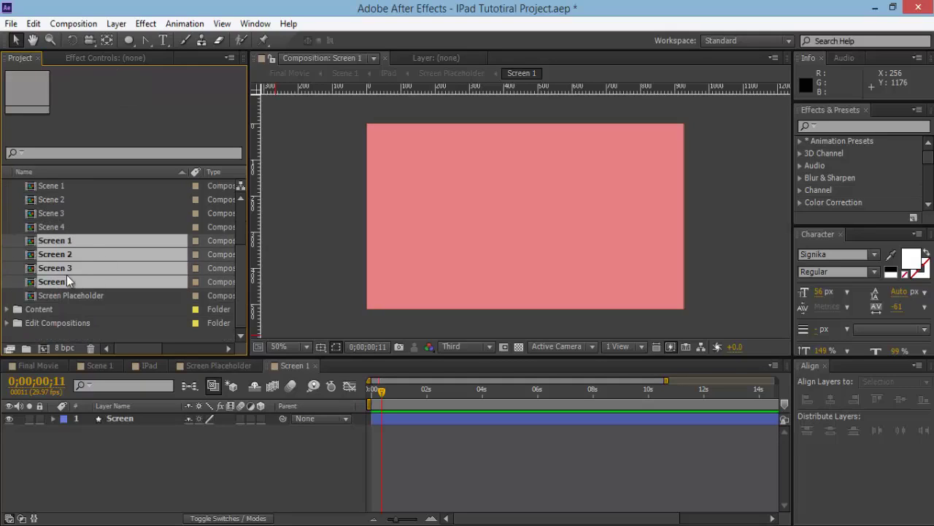
pyautogui.moveTo(62, 269); pyautogui.dragTo(59, 324)
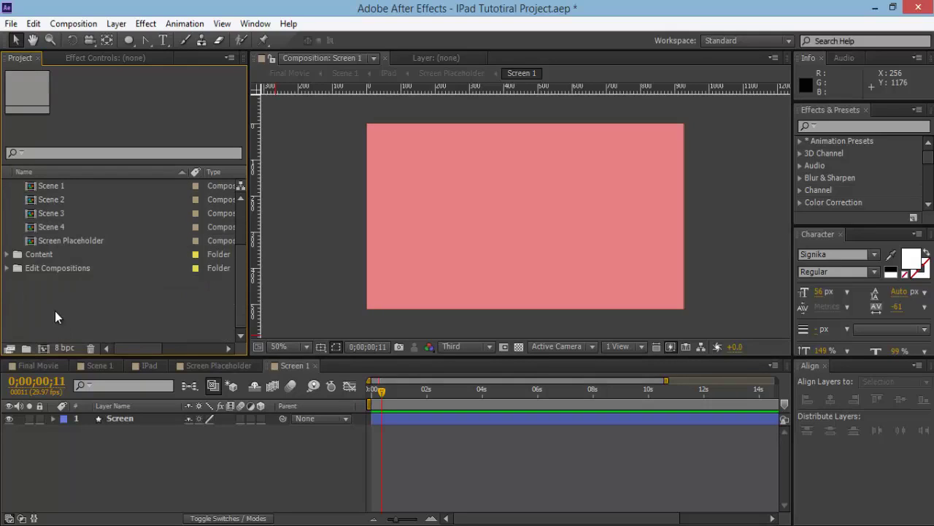
pyautogui.scroll(2, 50, 238)
pyautogui.click(8, 214)
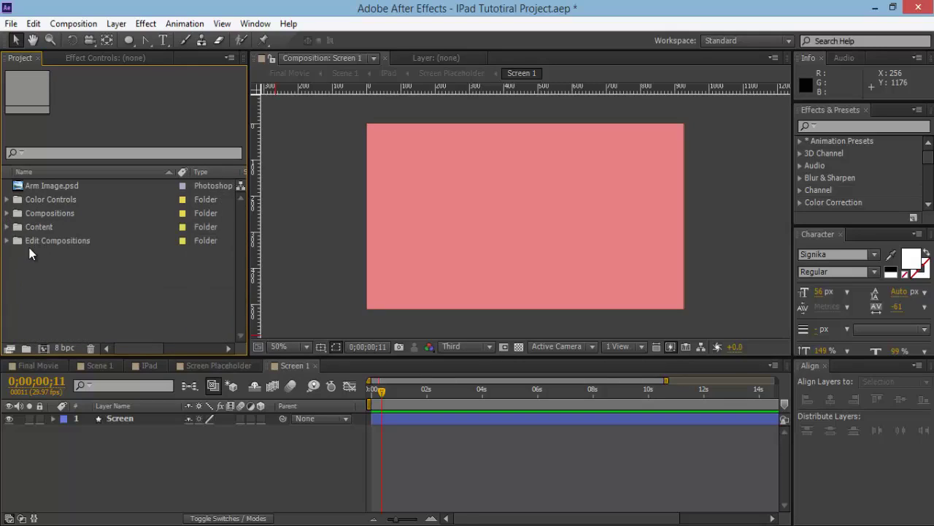
pyautogui.click(6, 241)
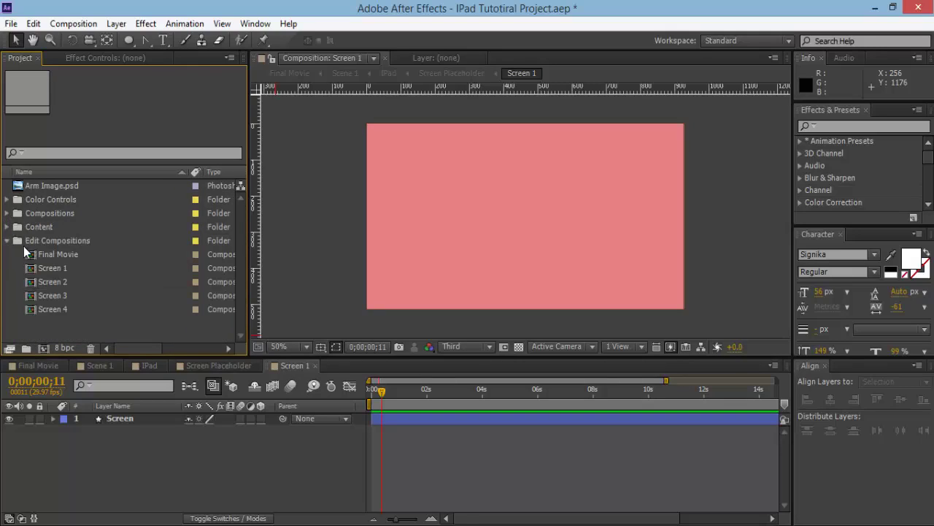
# File Arm Image.psd in the Content folder and select the Screen 1 composition in the project
pyautogui.click(54, 186)
pyautogui.moveTo(53, 185); pyautogui.dragTo(51, 226)
pyautogui.click(66, 258)
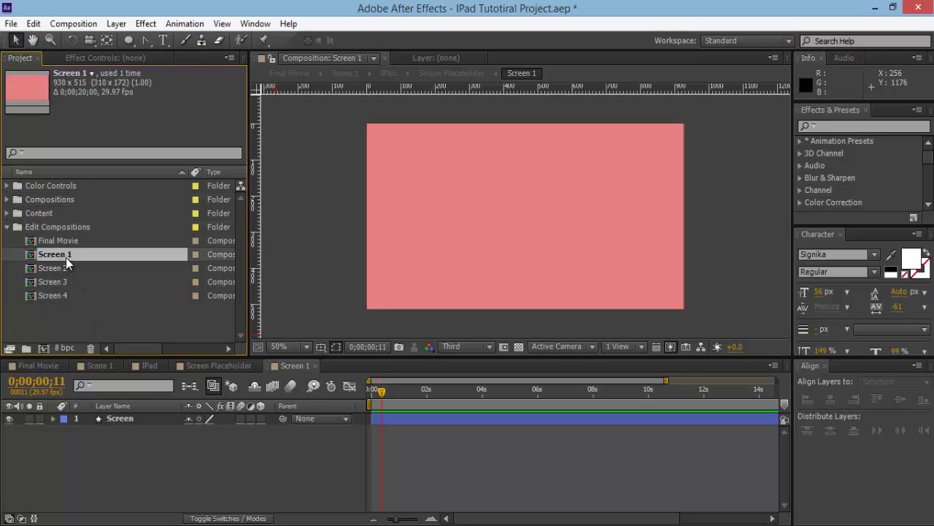
# Close the Screen Placeholder, IPad and Scene 1 timelines, keeping only Final Movie and Screen 1 open
pyautogui.click(244, 365)
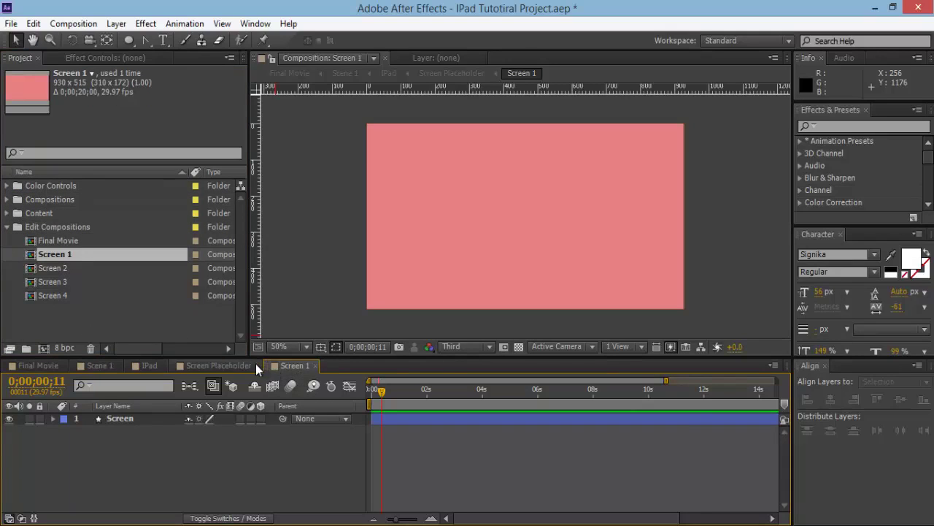
pyautogui.click(255, 366)
pyautogui.click(150, 366)
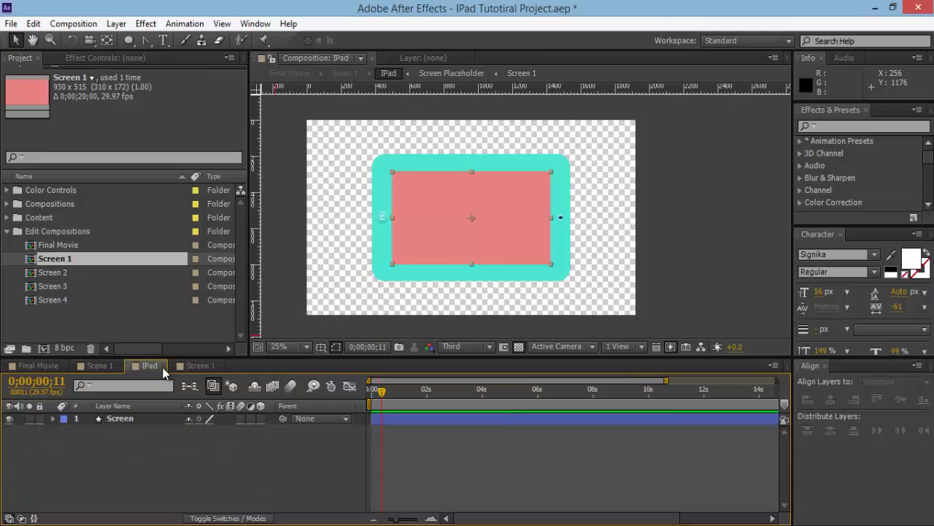
pyautogui.click(168, 366)
pyautogui.click(116, 364)
pyautogui.click(120, 365)
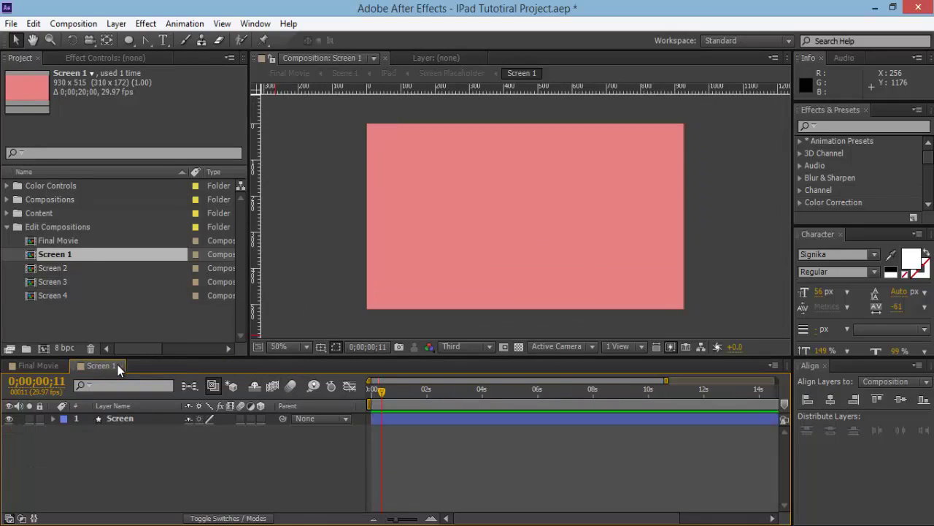
pyautogui.click(530, 419)
pyautogui.click(528, 450)
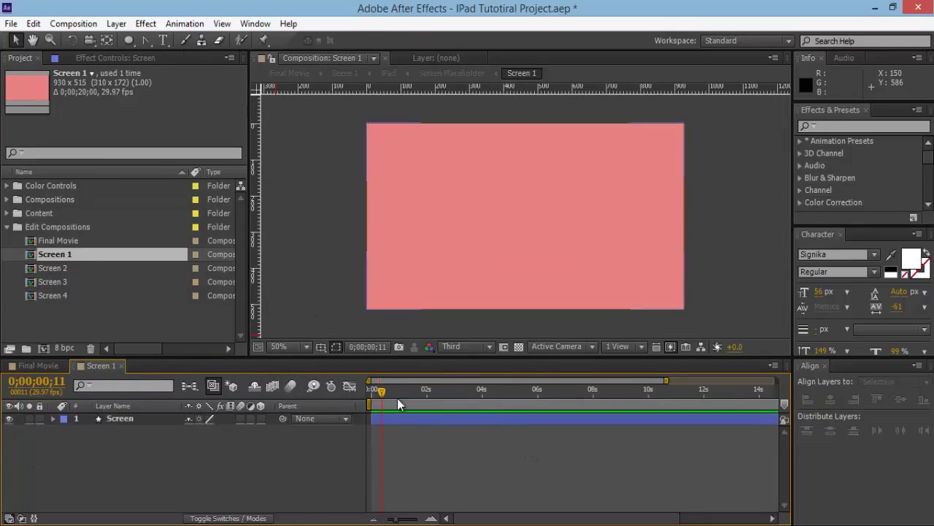
# Import IPad Screen 1 Image.psd into the project with its alpha premultiplied and matted with black
pyautogui.rightClick(96, 312)
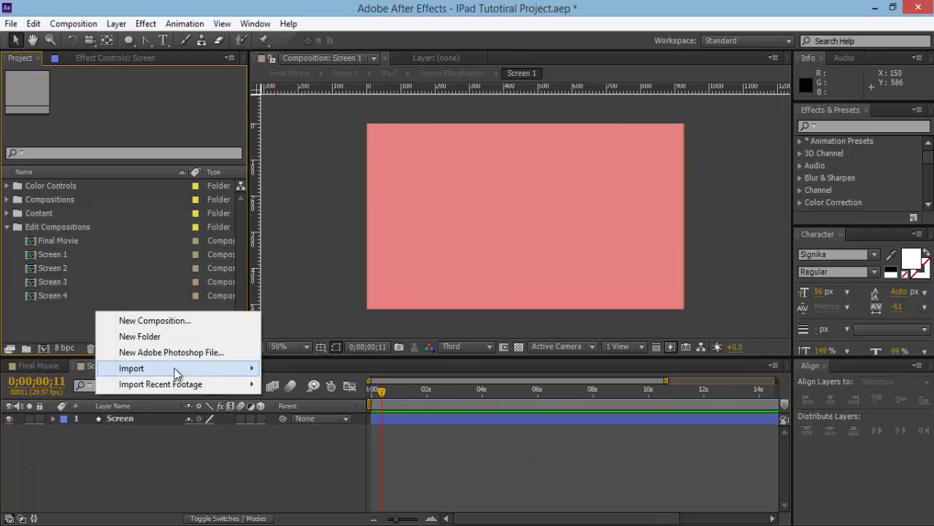
pyautogui.moveTo(183, 369)
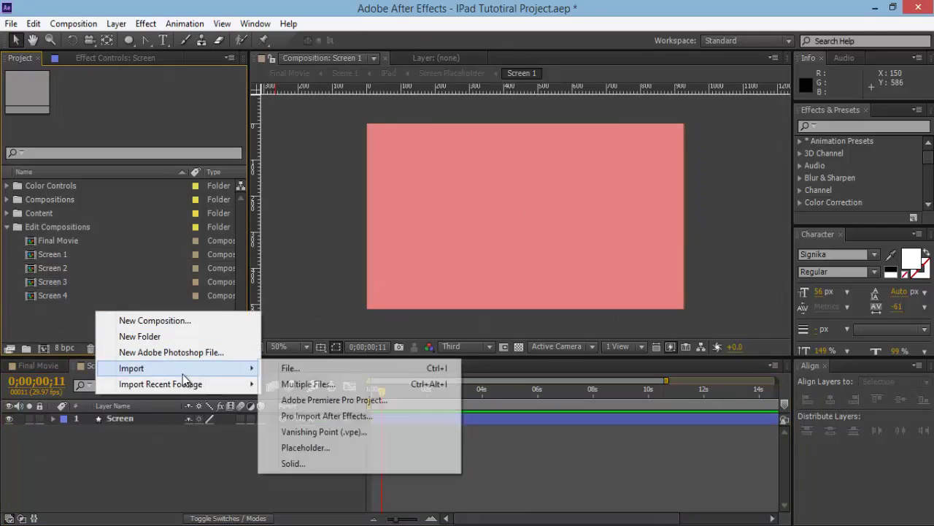
pyautogui.click(298, 371)
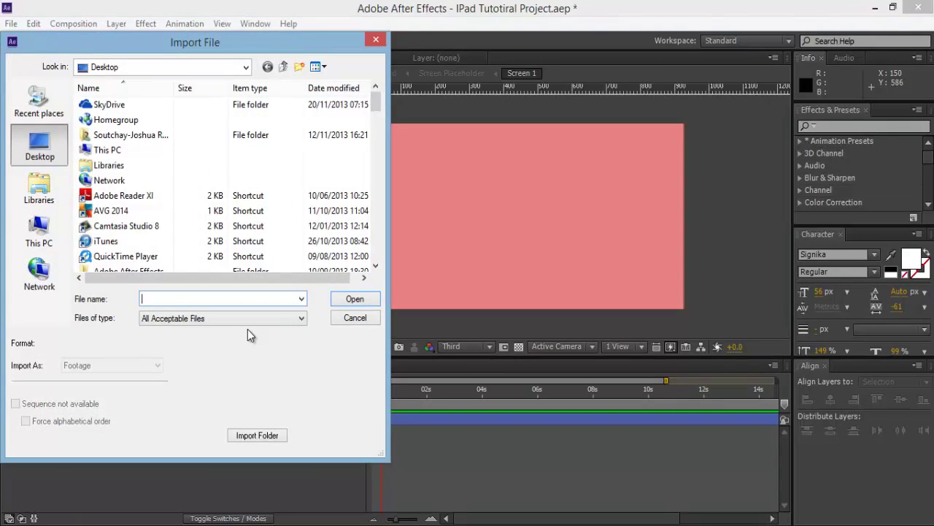
pyautogui.write('ip')
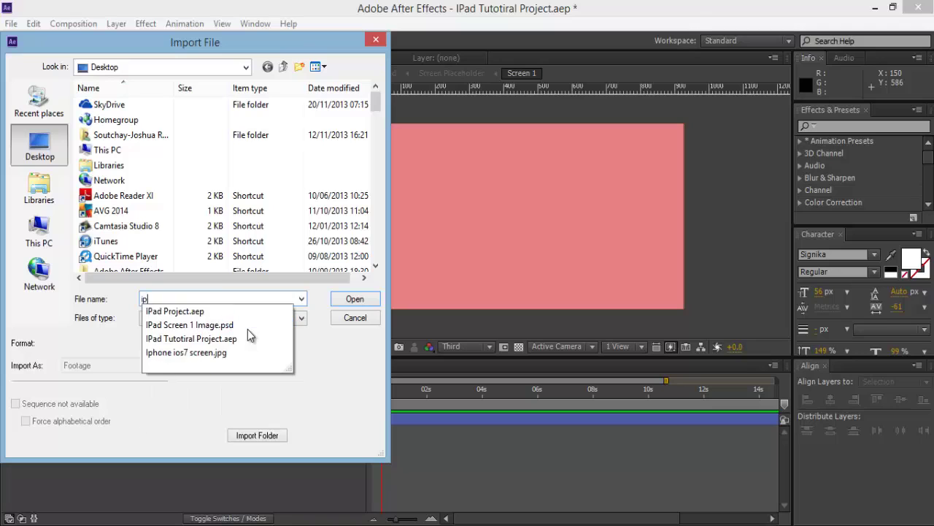
pyautogui.press('BackSpace')
pyautogui.write('i')
pyautogui.press('Down')
pyautogui.press('Down')
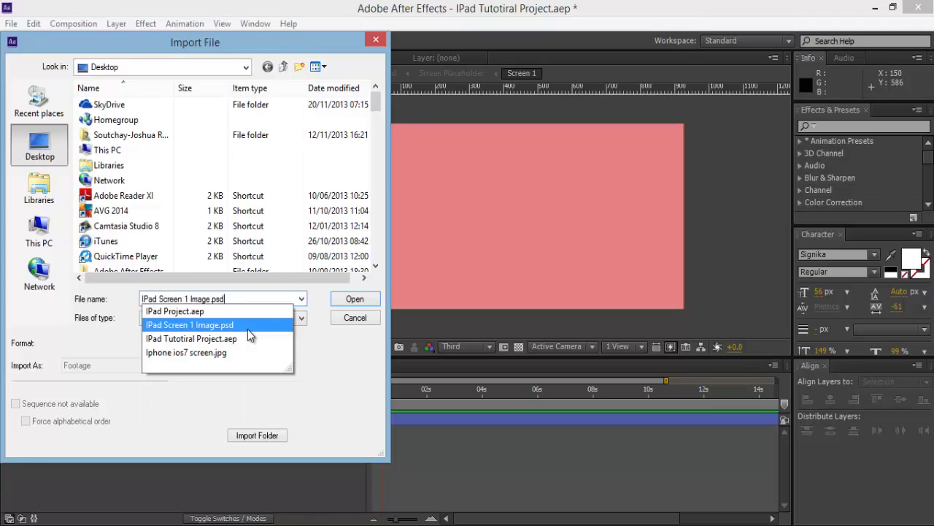
pyautogui.press('Return')
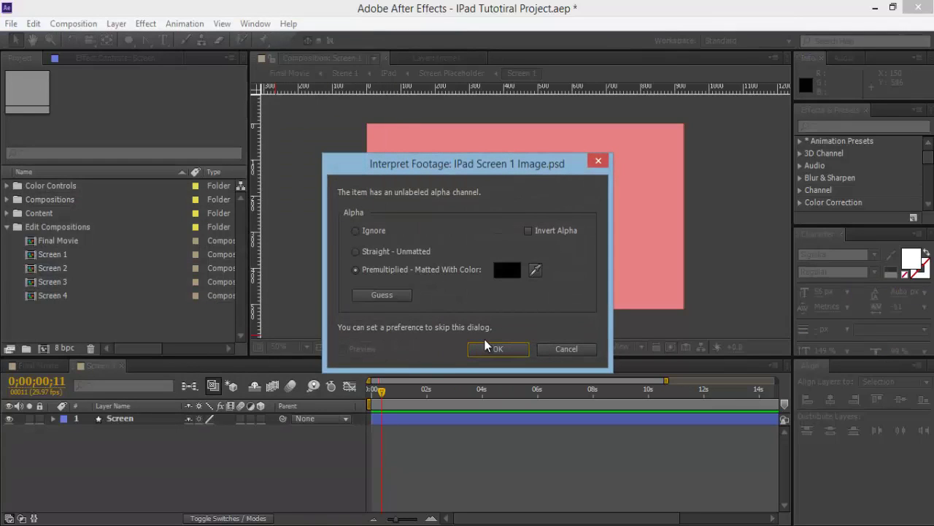
pyautogui.click(495, 346)
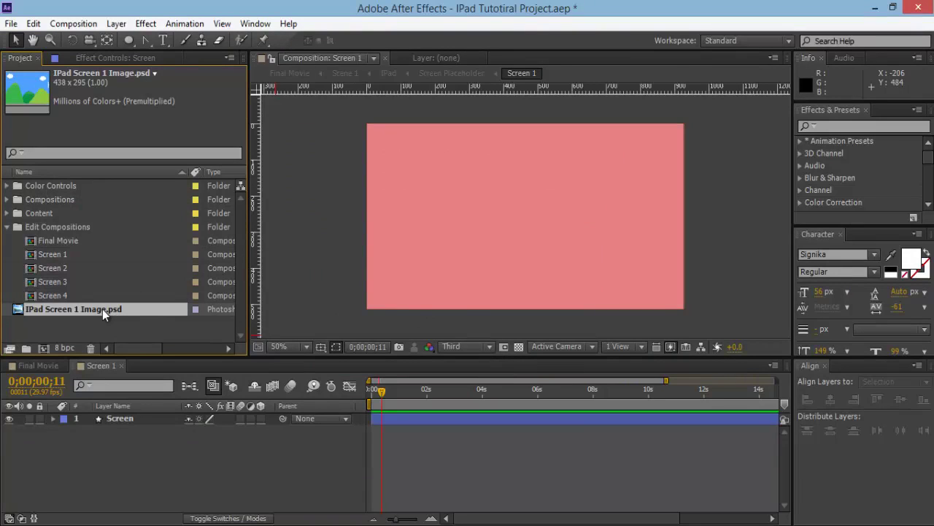
# Add IPad Screen 1 Image.psd to the Screen 1 composition and enlarge it to the composition's full width
pyautogui.moveTo(156, 310); pyautogui.dragTo(525, 222)
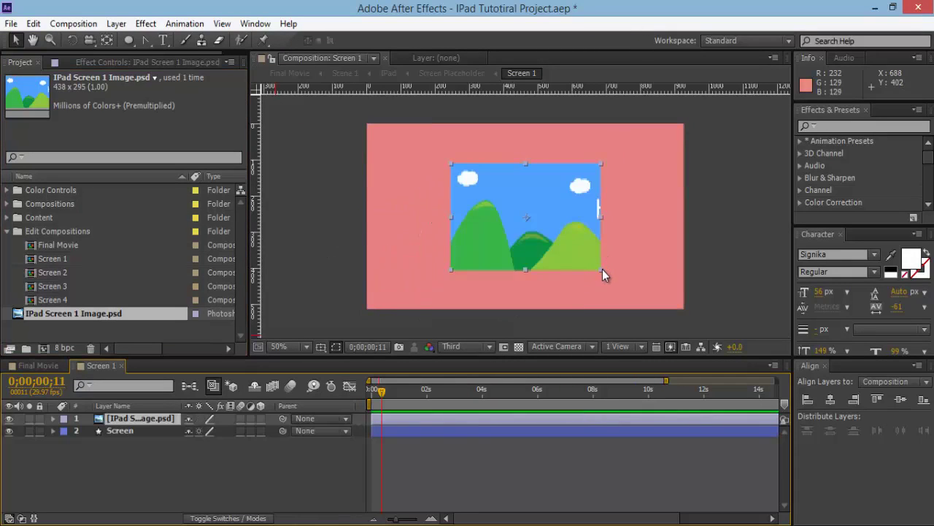
pyautogui.moveTo(602, 269); pyautogui.dragTo(662, 297)
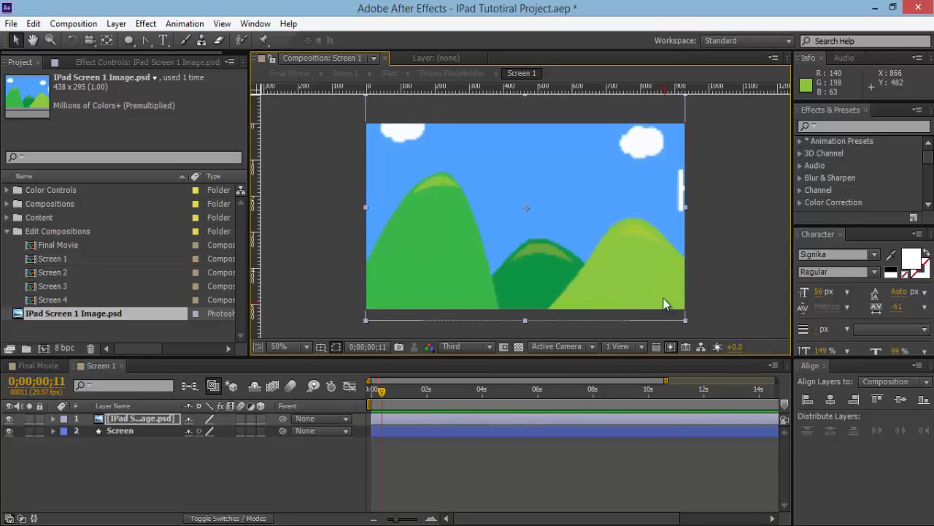
pyautogui.click(777, 239)
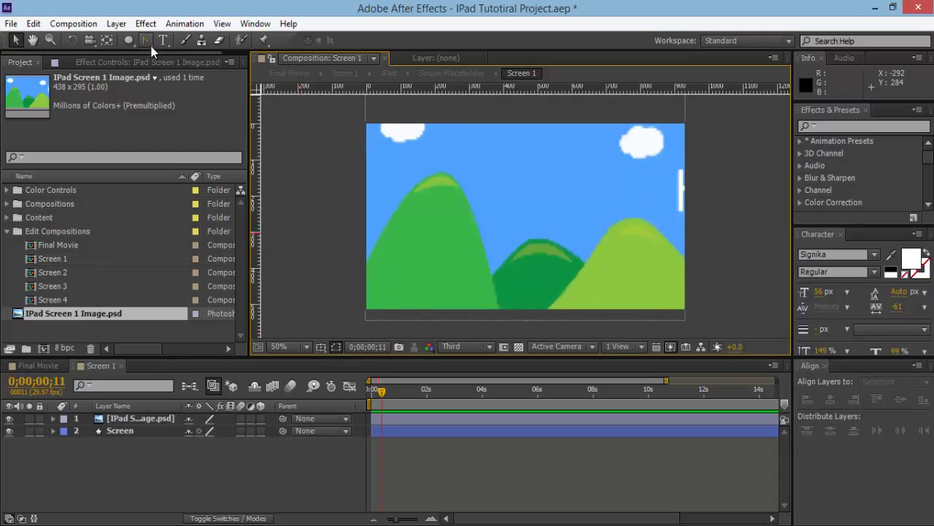
# Scale the landscape image down slightly and reposition it, leaving narrow pink margins at both sides
pyautogui.moveTo(146, 41); pyautogui.dragTo(188, 35)
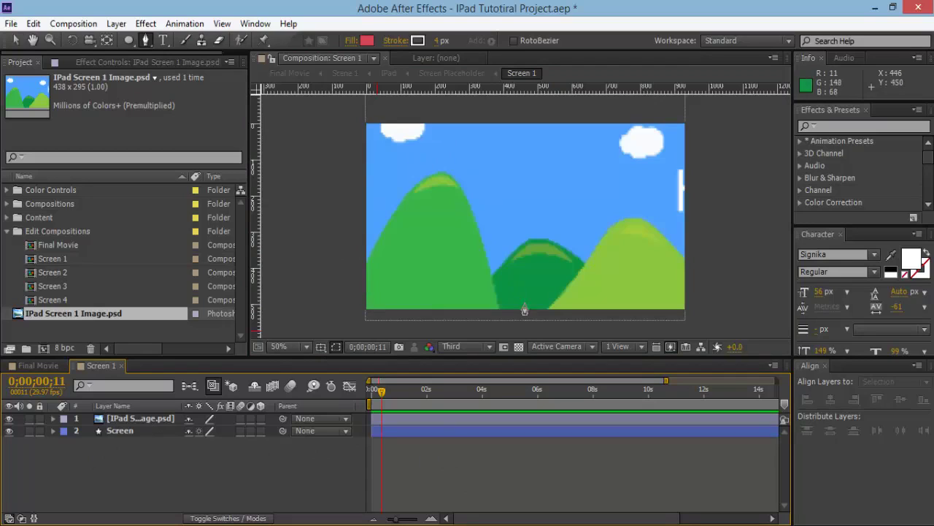
pyautogui.press('v')
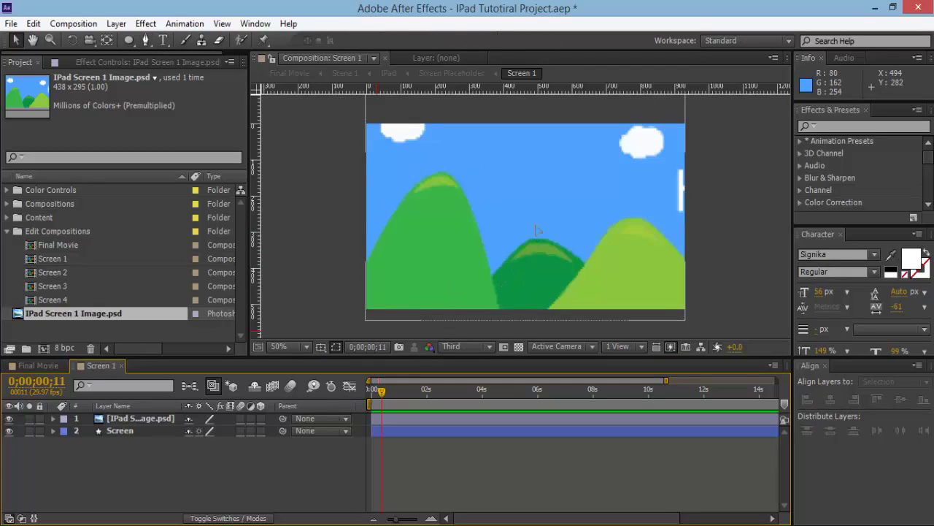
pyautogui.moveTo(538, 231); pyautogui.dragTo(537, 232)
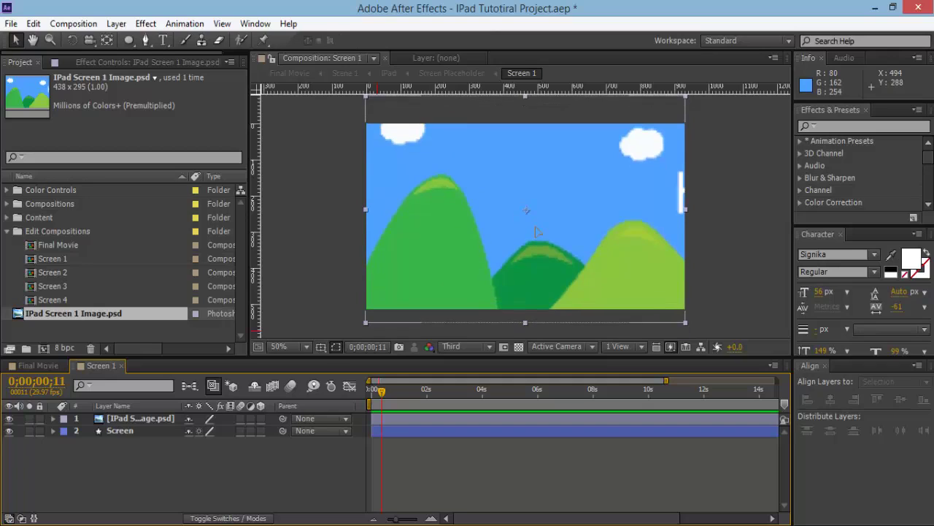
pyautogui.moveTo(686, 102); pyautogui.dragTo(678, 104)
pyautogui.moveTo(655, 229); pyautogui.dragTo(654, 227)
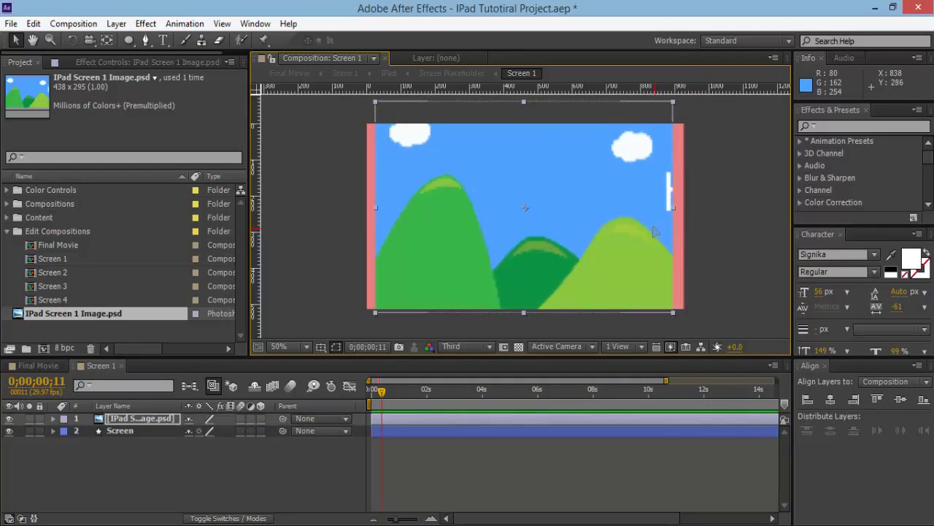
pyautogui.click(724, 270)
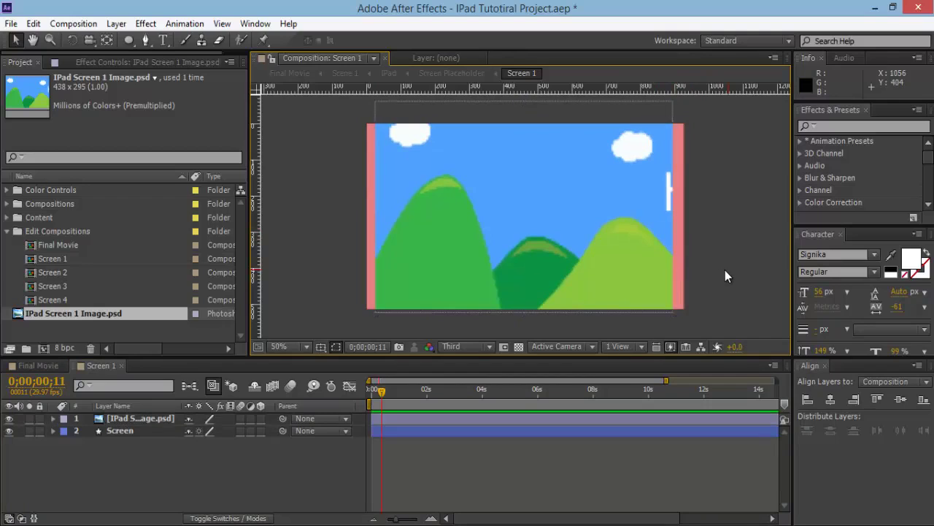
# Begin outlining the large left hill with the Pen tool, from outside the lower-left corner to a curved point near its peak
pyautogui.click(145, 42)
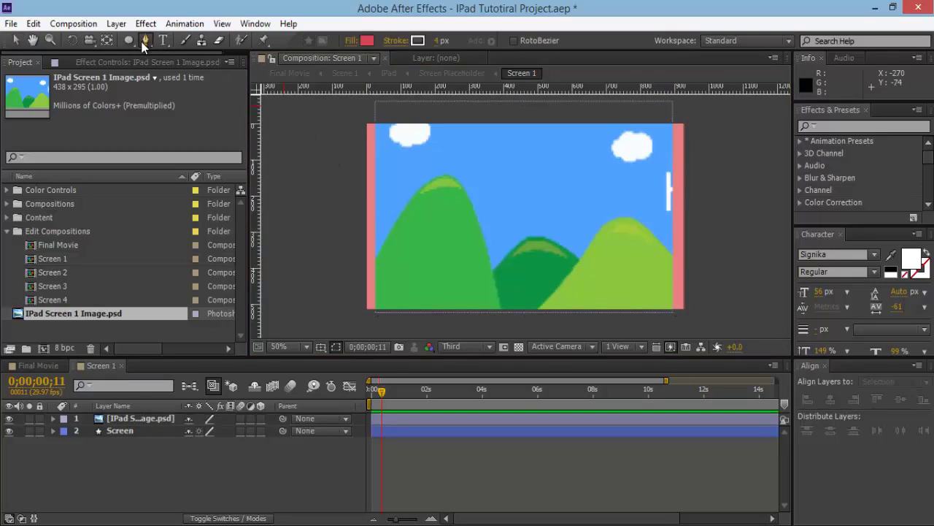
pyautogui.click(347, 315)
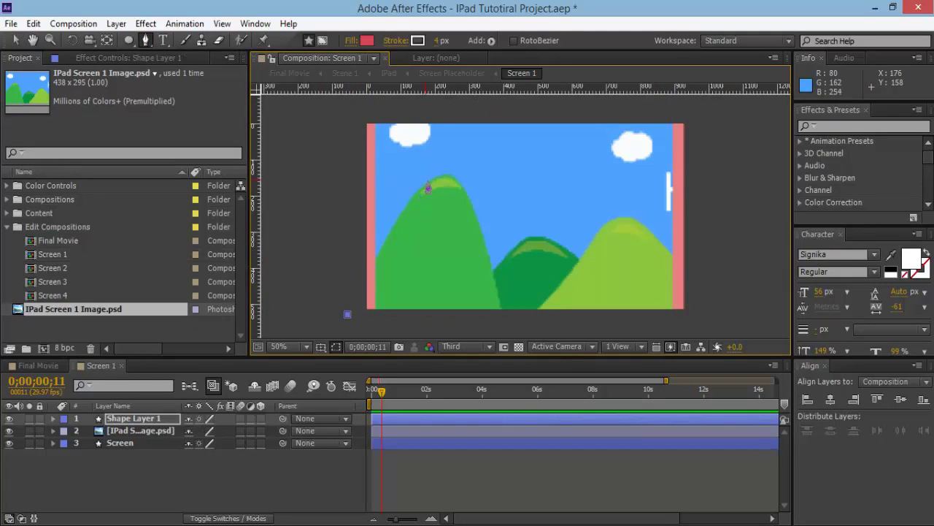
pyautogui.click(429, 181)
pyautogui.moveTo(440, 180); pyautogui.dragTo(468, 162)
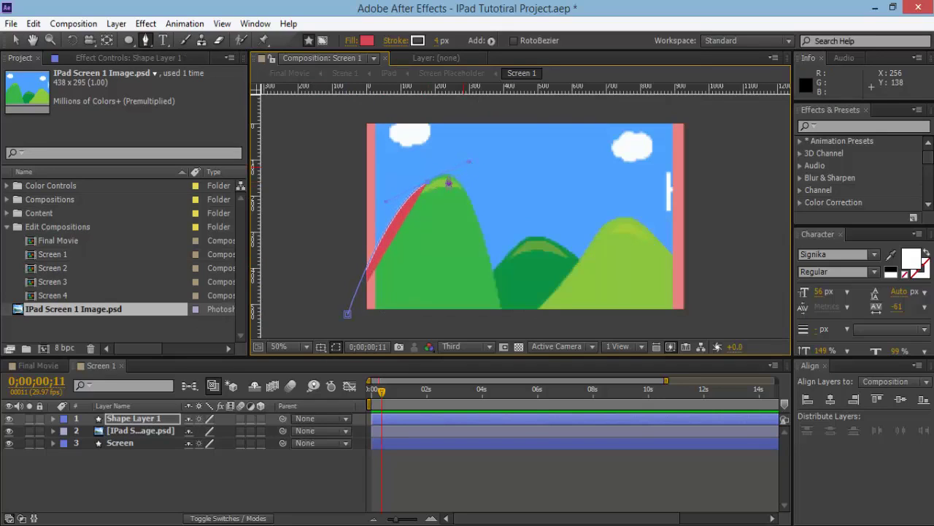
# Set the left hill shape's fill to None so the reference image stays visible while tracing
pyautogui.click(358, 43)
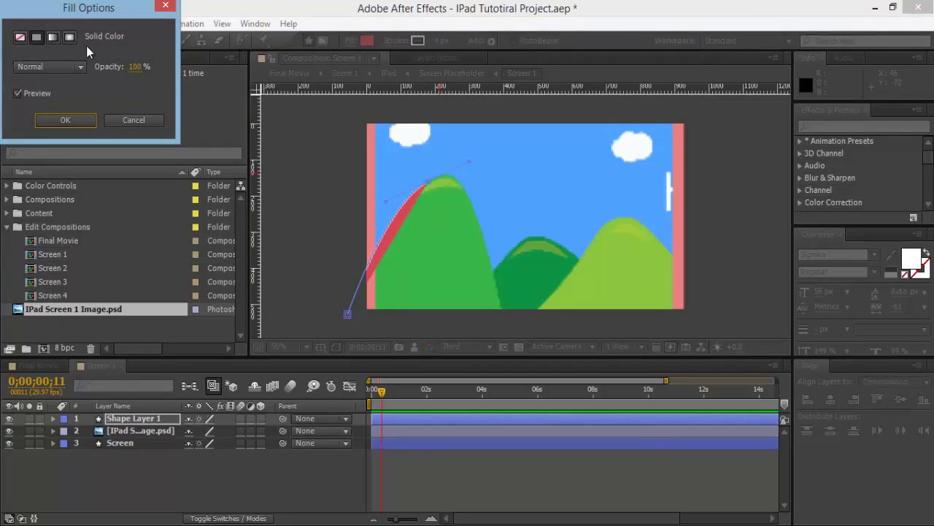
pyautogui.click(19, 36)
pyautogui.click(84, 122)
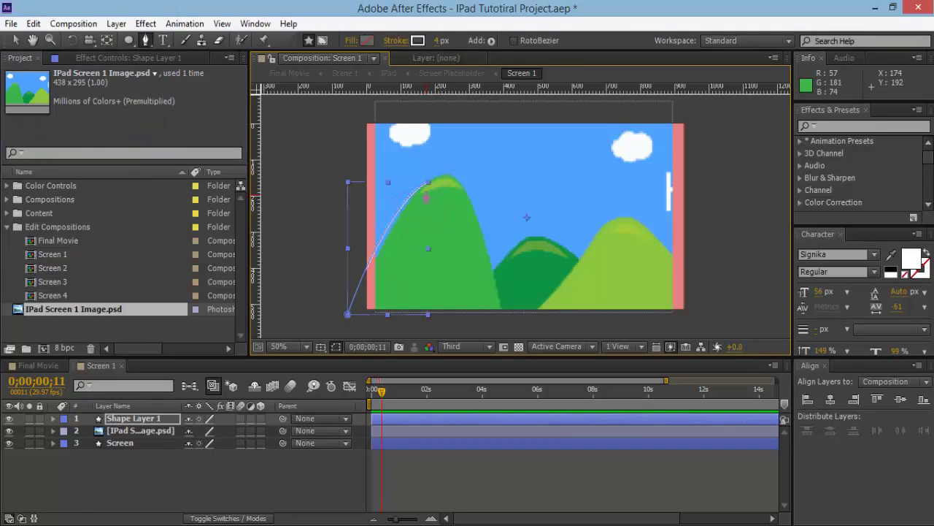
# Finish tracing the large left hill over its peak and down its right slope, closing the path below the composition
pyautogui.click(440, 181)
pyautogui.moveTo(440, 180); pyautogui.dragTo(441, 177)
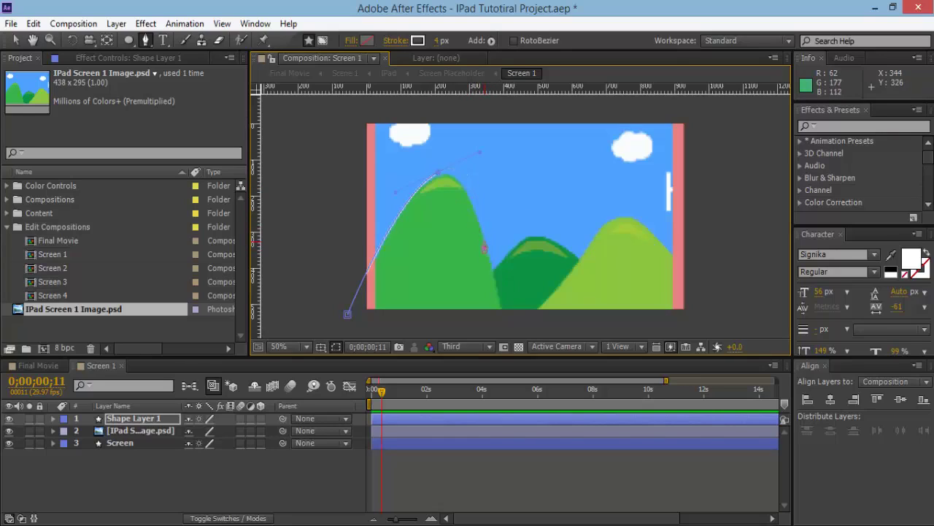
pyautogui.moveTo(486, 246); pyautogui.dragTo(487, 254)
pyautogui.moveTo(499, 296); pyautogui.dragTo(502, 330)
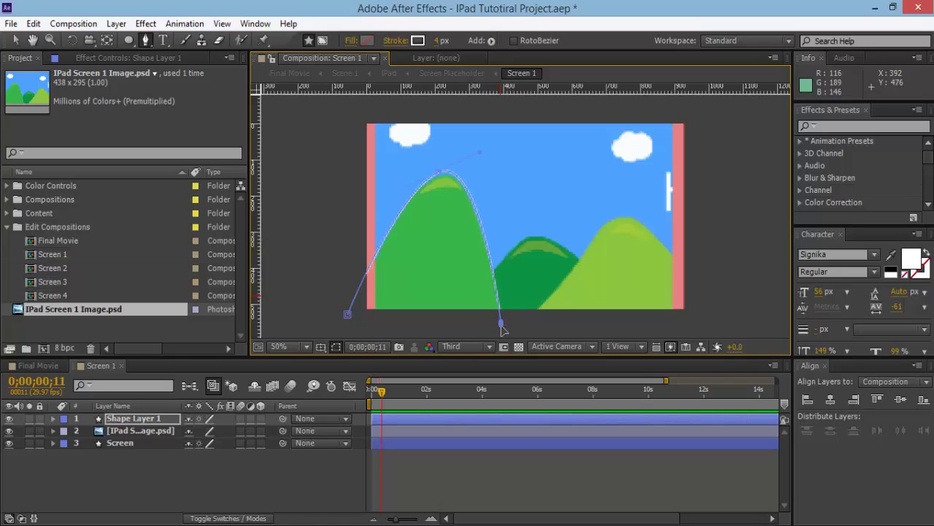
pyautogui.click(348, 314)
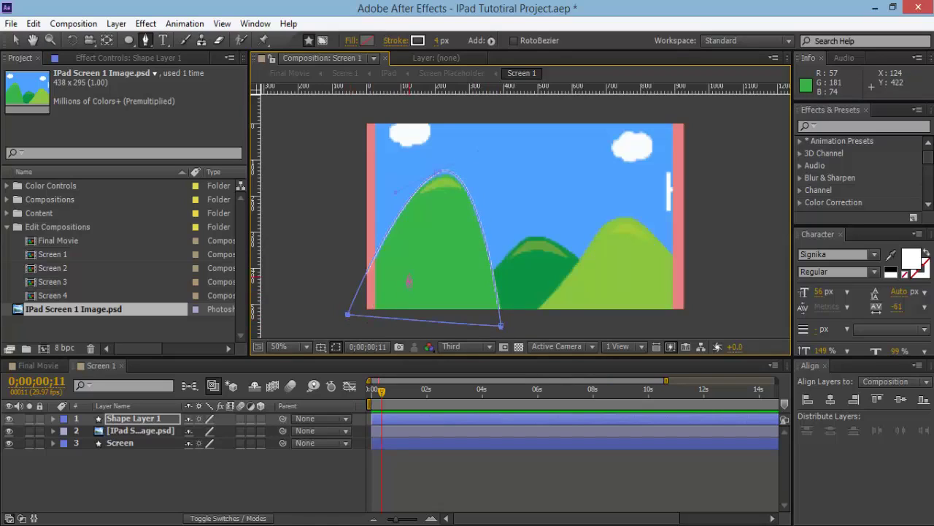
# Rename the traced left hill's shape layer to Hill Left
pyautogui.press('v')
pyautogui.click(144, 420)
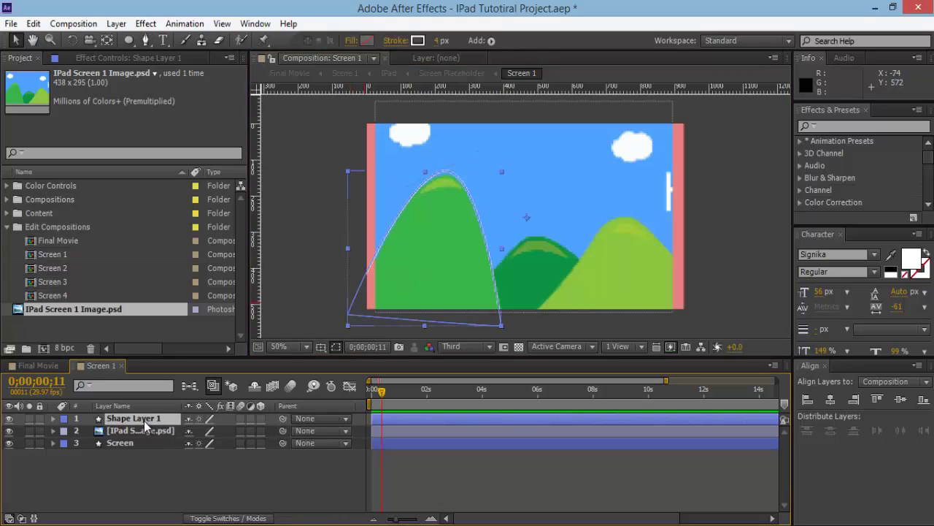
pyautogui.press('Return')
pyautogui.write('Hill')
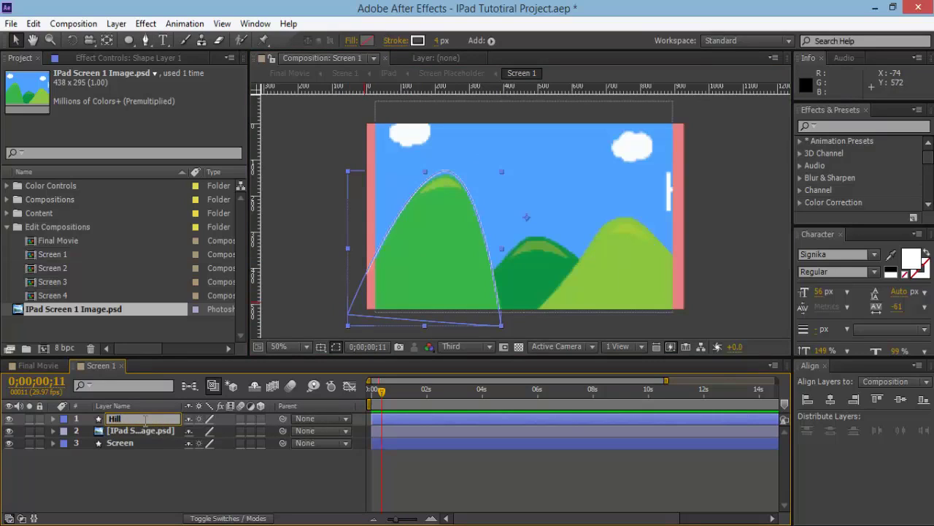
pyautogui.write(' Left')
pyautogui.press('Return')
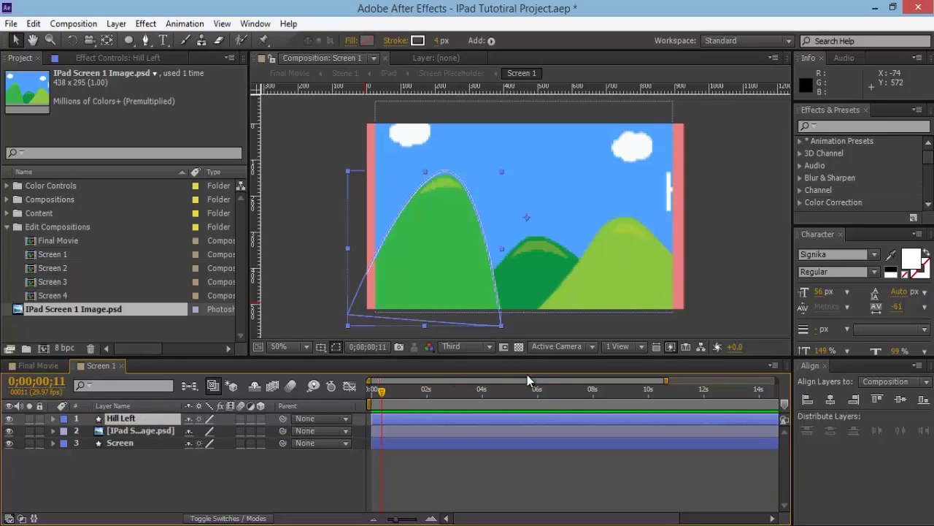
# Trace the centre hill with the Pen tool on a new shape layer, from below the composition over its peak and down its right slope
pyautogui.click(619, 471)
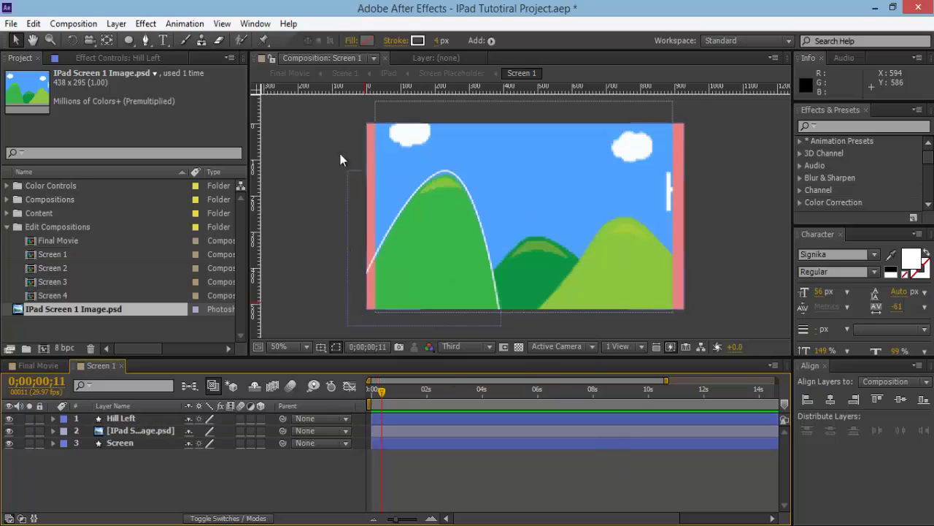
pyautogui.click(146, 40)
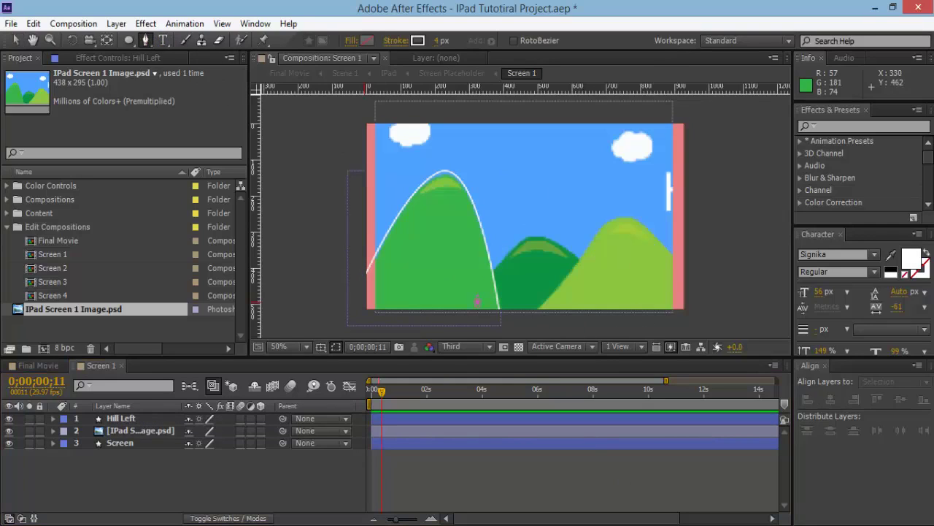
pyautogui.click(448, 325)
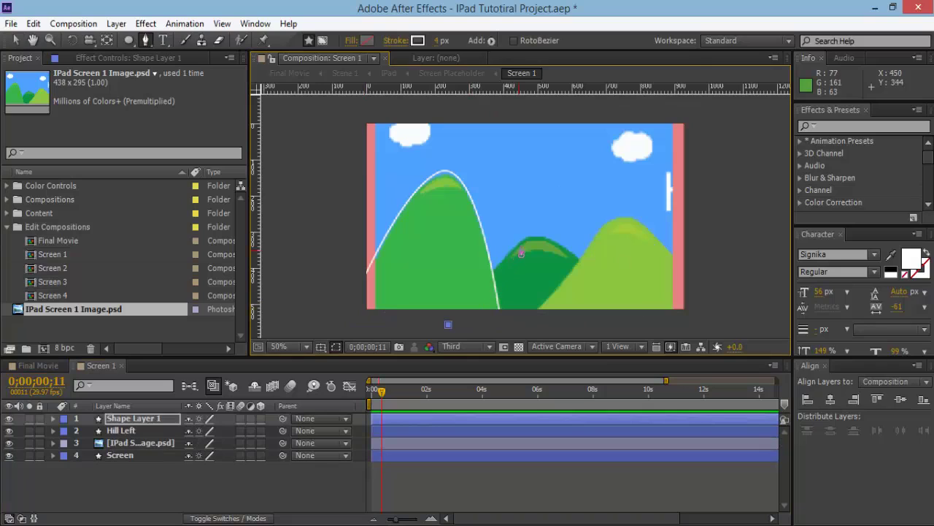
pyautogui.click(534, 235)
pyautogui.moveTo(532, 235); pyautogui.dragTo(528, 240)
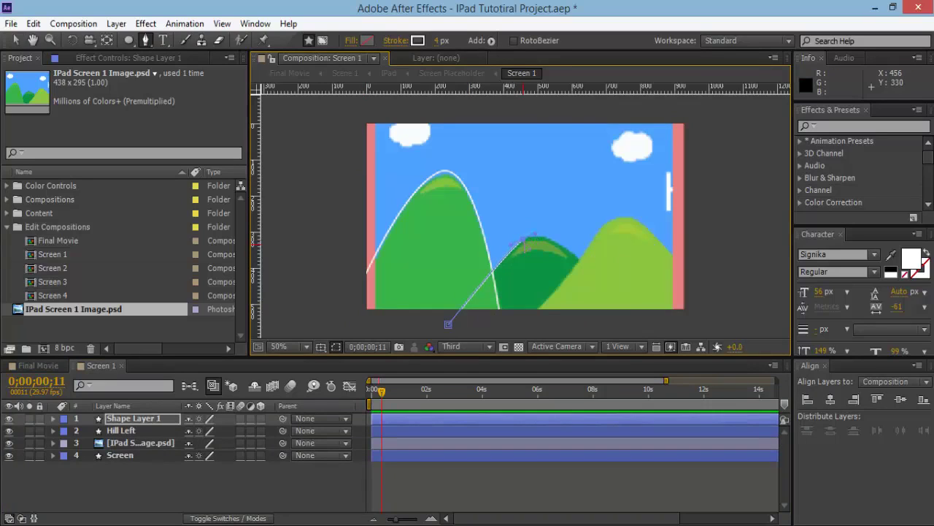
pyautogui.moveTo(607, 283); pyautogui.dragTo(638, 323)
pyautogui.moveTo(610, 288); pyautogui.dragTo(615, 294)
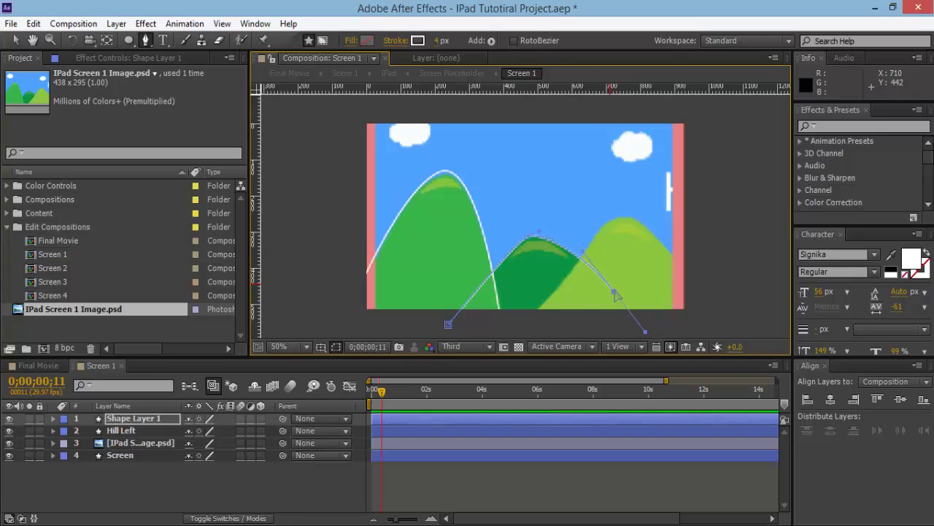
# Refine the centre hill's peak curve with its handles and close the path below the composition
pyautogui.scroll(2, 647, 328)
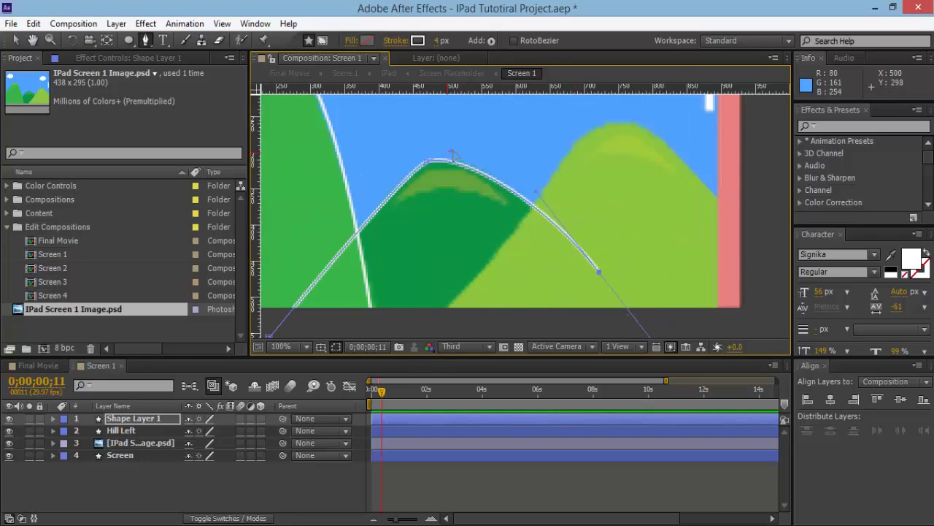
pyautogui.moveTo(452, 155); pyautogui.dragTo(473, 150)
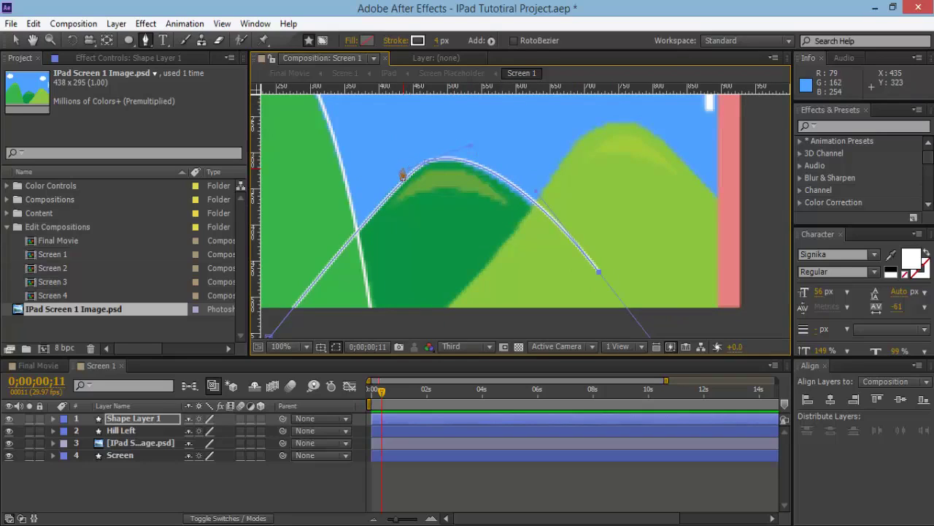
pyautogui.click(426, 163)
pyautogui.moveTo(401, 175)
pyautogui.mouseDown()
pyautogui.moveTo(378, 191)
pyautogui.moveTo(388, 177)
pyautogui.mouseUp()
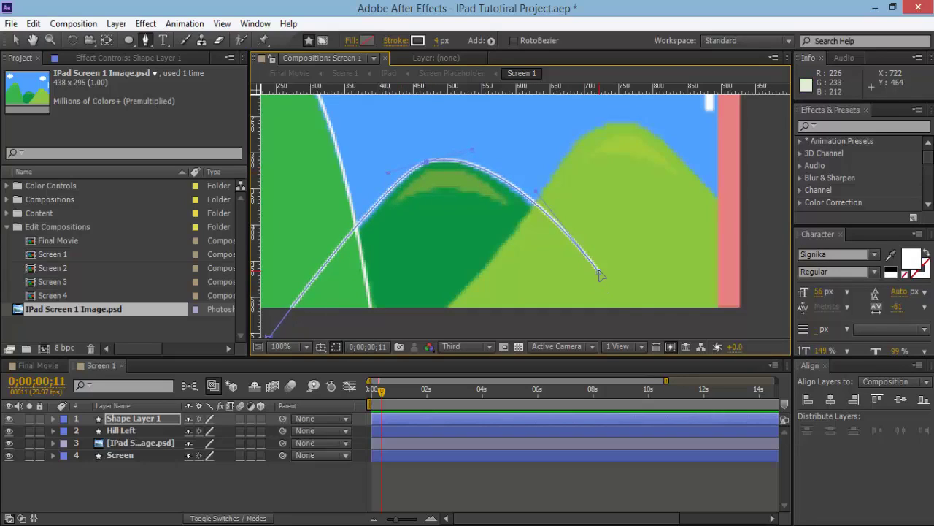
pyautogui.moveTo(598, 274); pyautogui.dragTo(655, 351)
pyautogui.press(',')
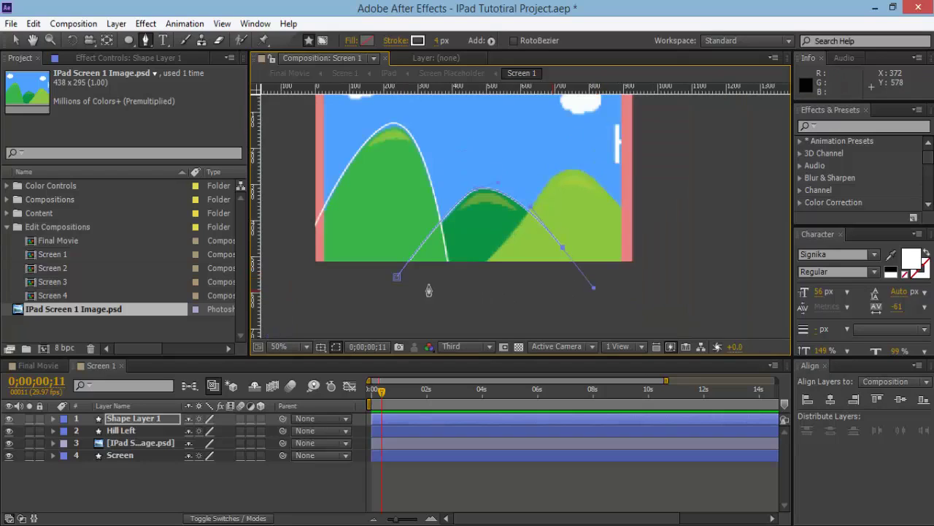
pyautogui.click(501, 299)
pyautogui.click(396, 277)
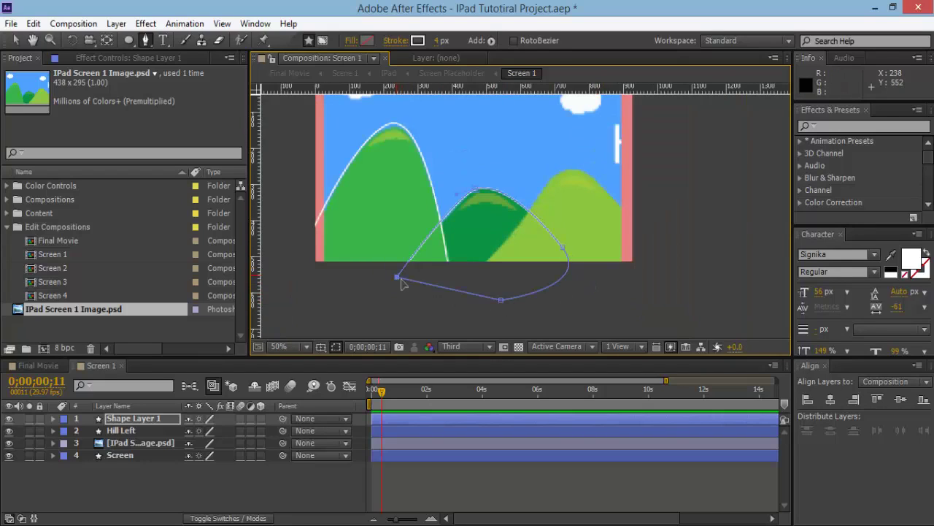
# Rename the centre hill's shape layer to Hill Centre
pyautogui.click(618, 447)
pyautogui.click(131, 419)
pyautogui.press('Return')
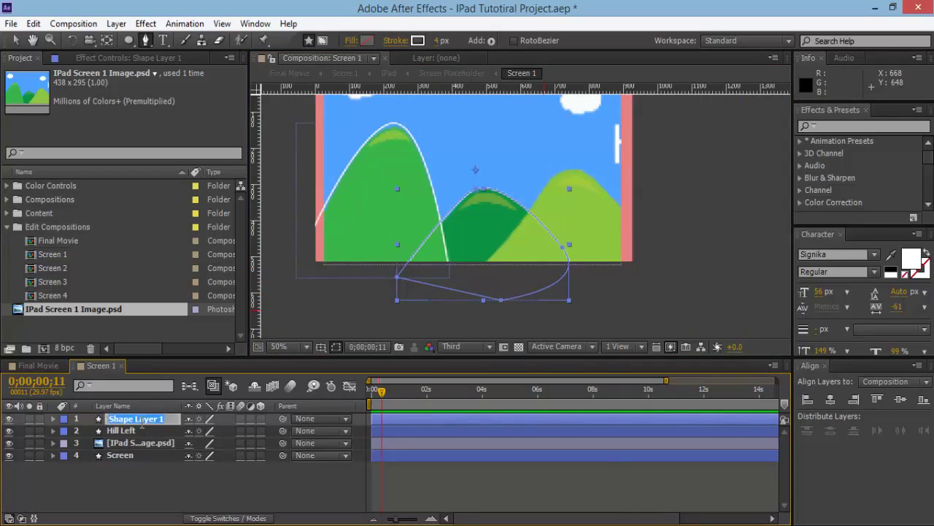
pyautogui.write('Hill Ce')
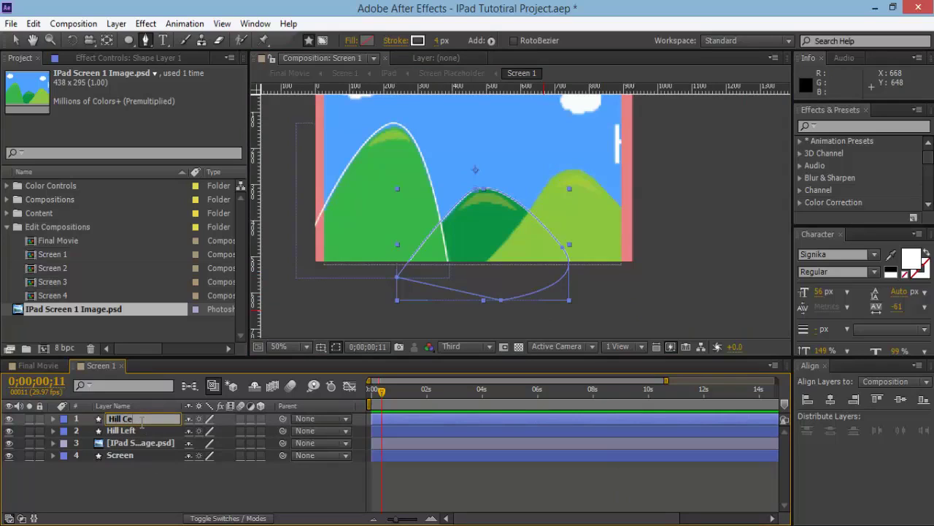
pyautogui.write('ntre')
pyautogui.press('Return')
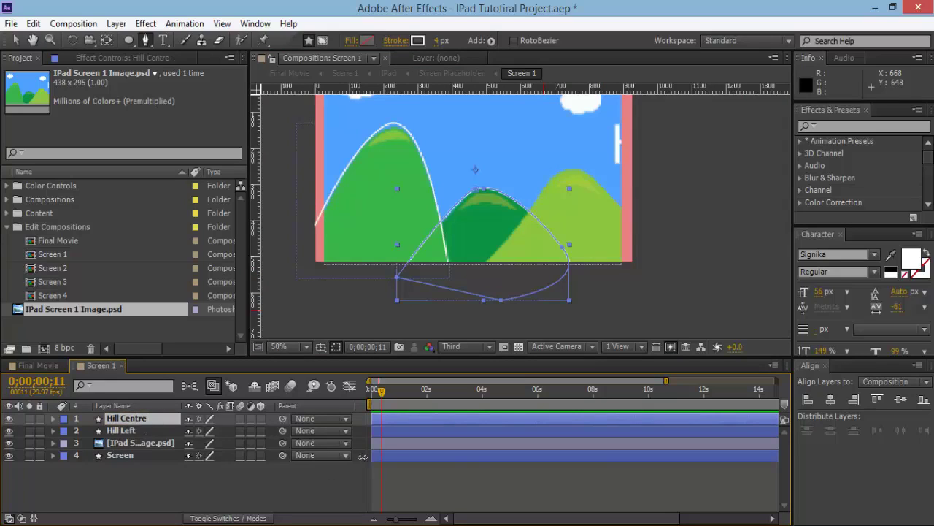
# Trace the right hill on a new shape layer, from below the composition up its left slope to a curved point at the peak
pyautogui.click(596, 490)
pyautogui.scroll(4, 573, 200)
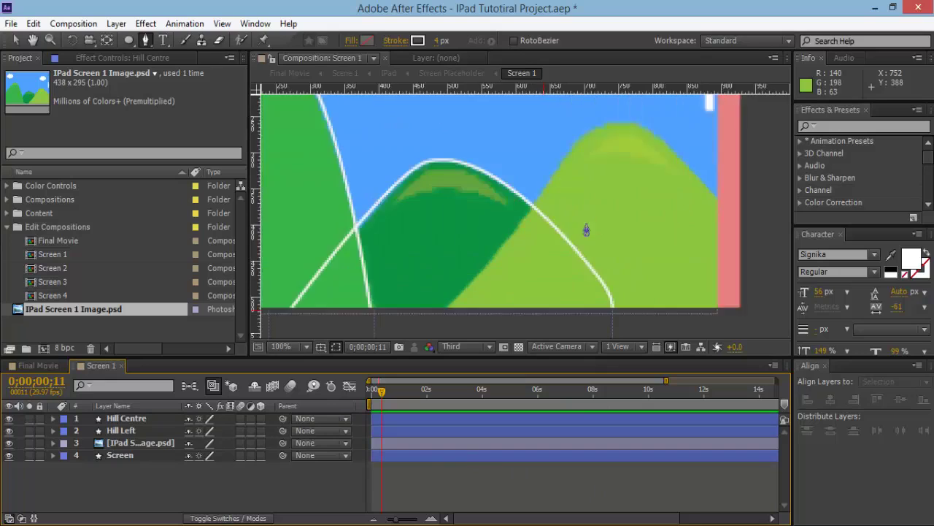
pyautogui.scroll(-4, 598, 226)
pyautogui.scroll(2, 516, 272)
pyautogui.click(416, 327)
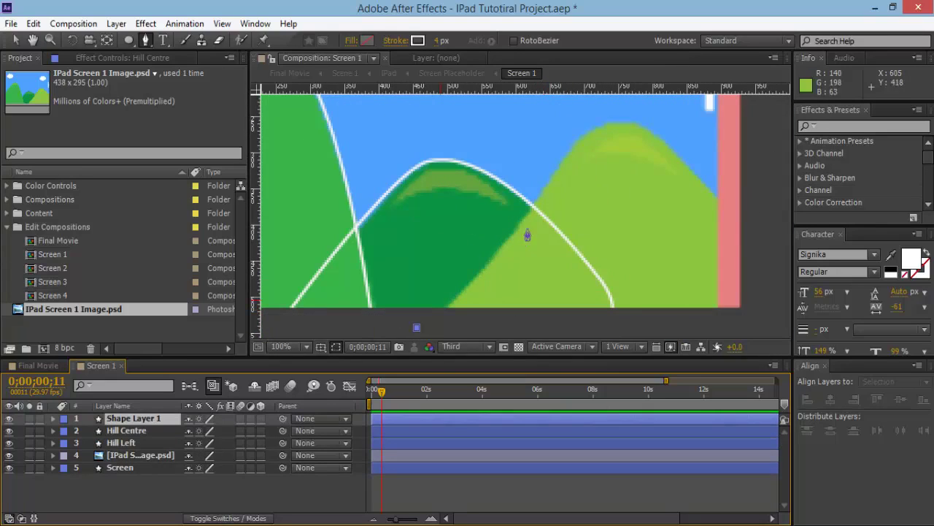
pyautogui.moveTo(562, 167)
pyautogui.mouseDown()
pyautogui.moveTo(576, 131)
pyautogui.moveTo(563, 157)
pyautogui.mouseUp()
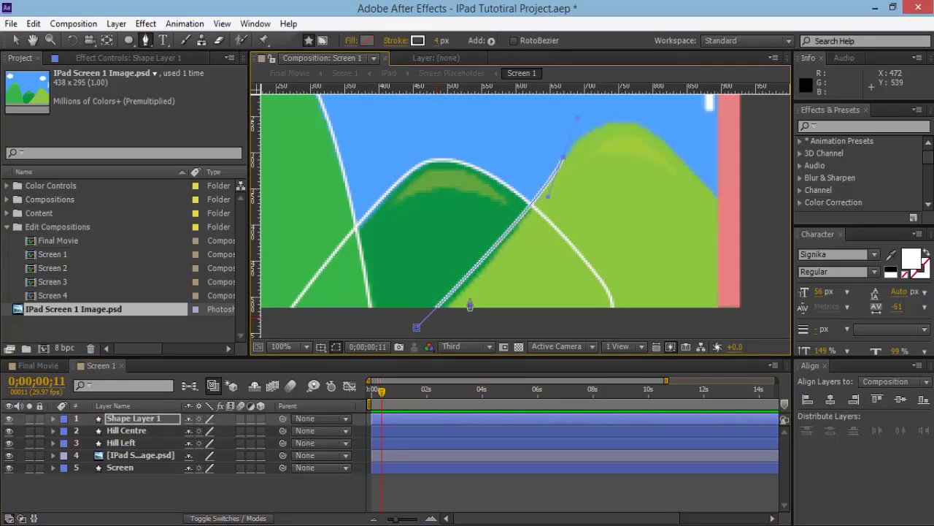
pyautogui.moveTo(630, 122); pyautogui.dragTo(661, 131)
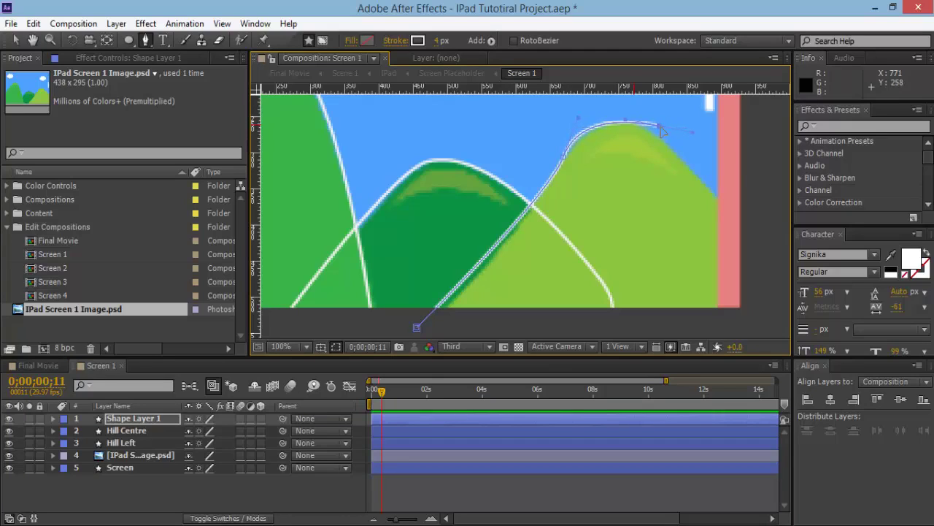
pyautogui.hotkey('ctrl', 'z')
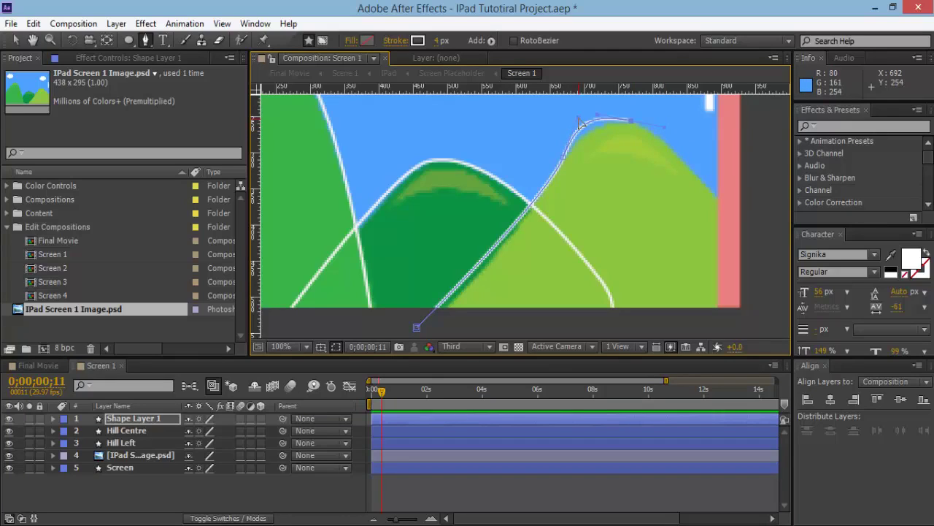
pyautogui.moveTo(579, 121); pyautogui.dragTo(591, 125)
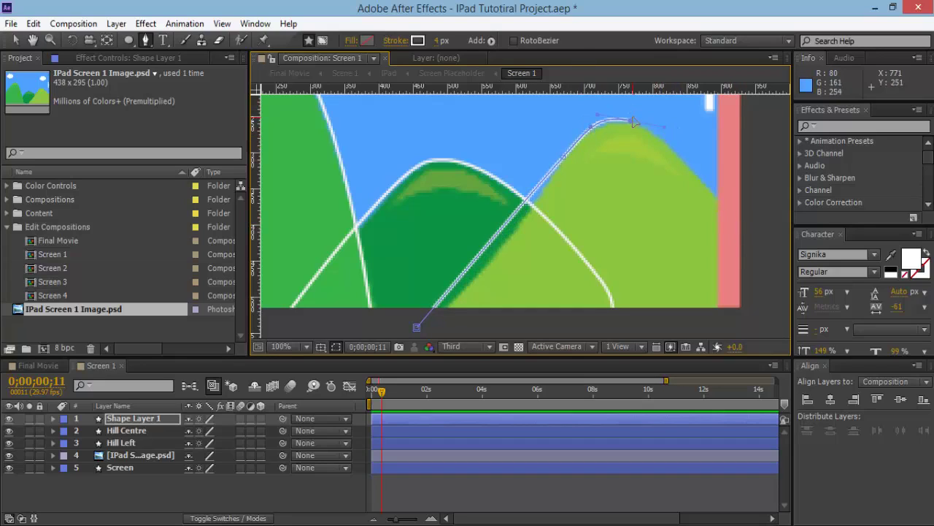
# Continue the right hill's outline down its right slope past the composition edge and close the path below the composition
pyautogui.click(762, 242)
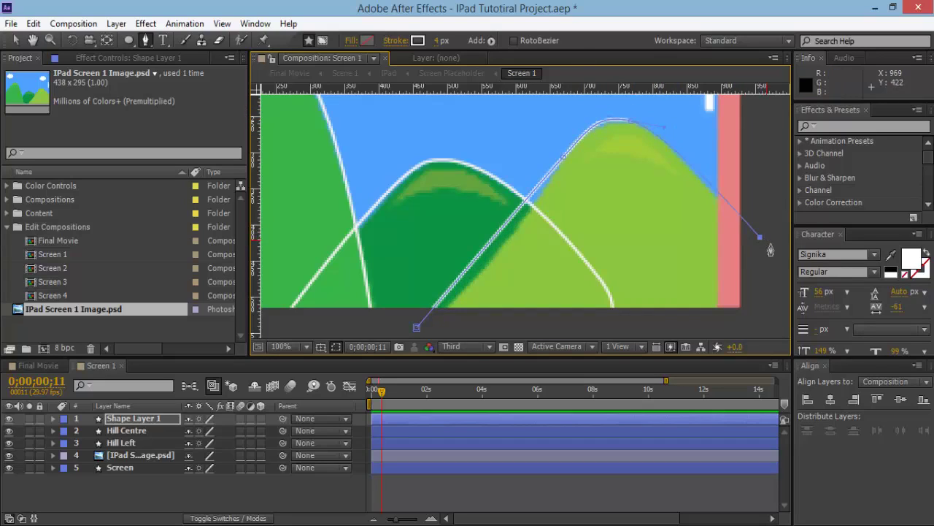
pyautogui.scroll(-4, 759, 239)
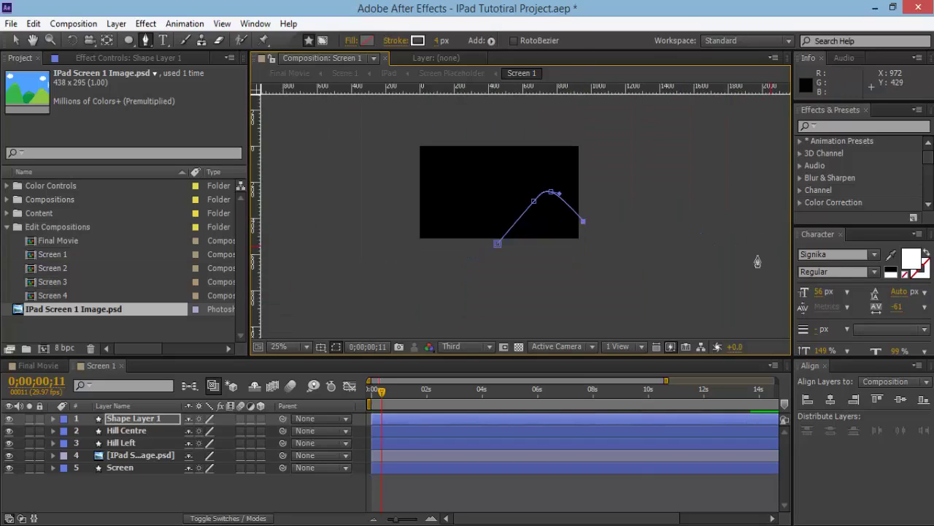
pyautogui.click(498, 244)
pyautogui.scroll(4, 525, 211)
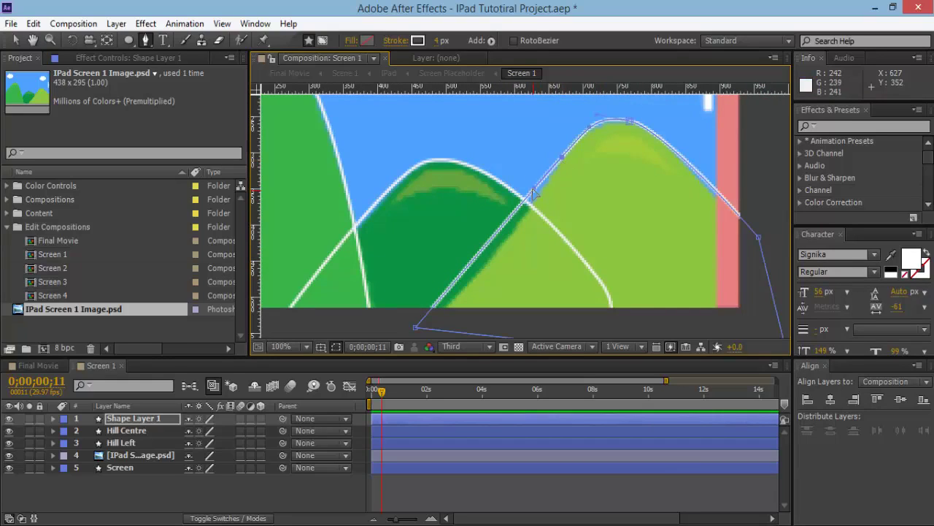
# Adjust the right hill's left slope, starting point and peak point so the outline follows the image more closely
pyautogui.moveTo(533, 190); pyautogui.dragTo(502, 243)
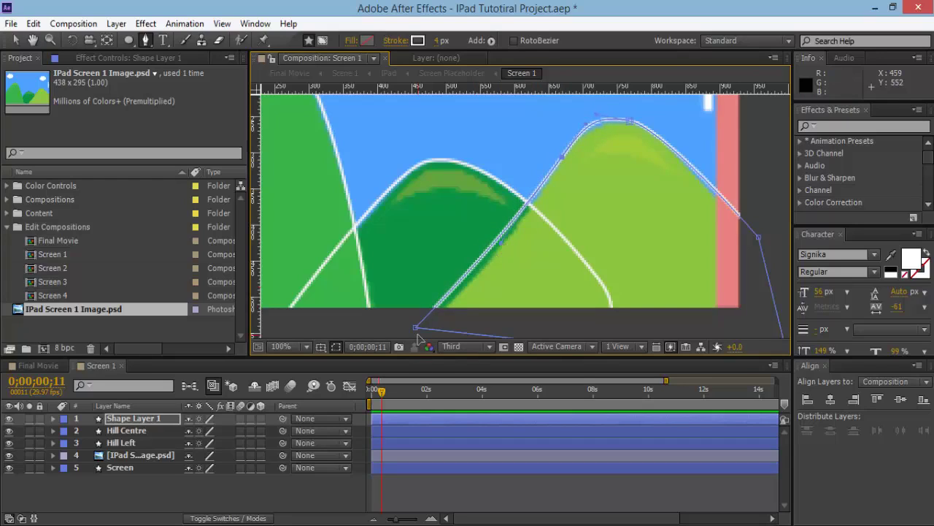
pyautogui.moveTo(415, 331); pyautogui.dragTo(411, 341)
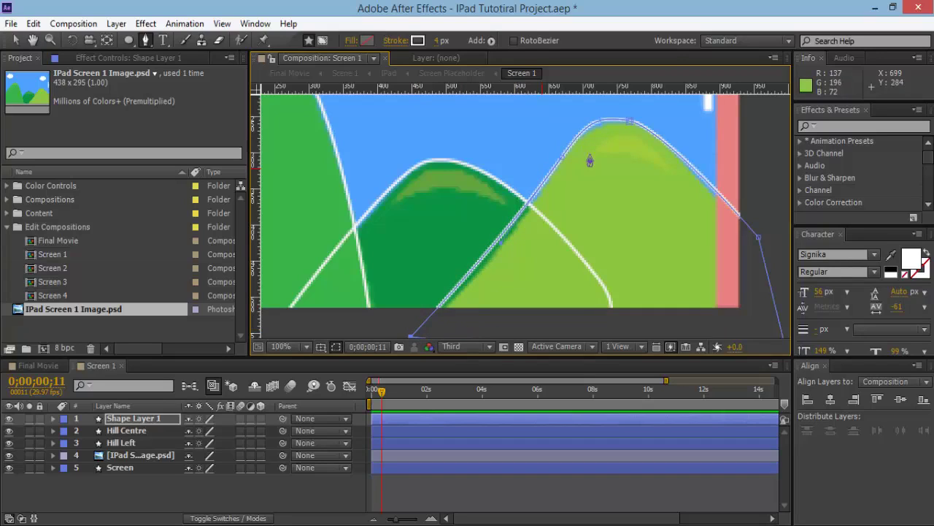
pyautogui.moveTo(632, 125); pyautogui.dragTo(641, 127)
pyautogui.press(',')
pyautogui.press(',')
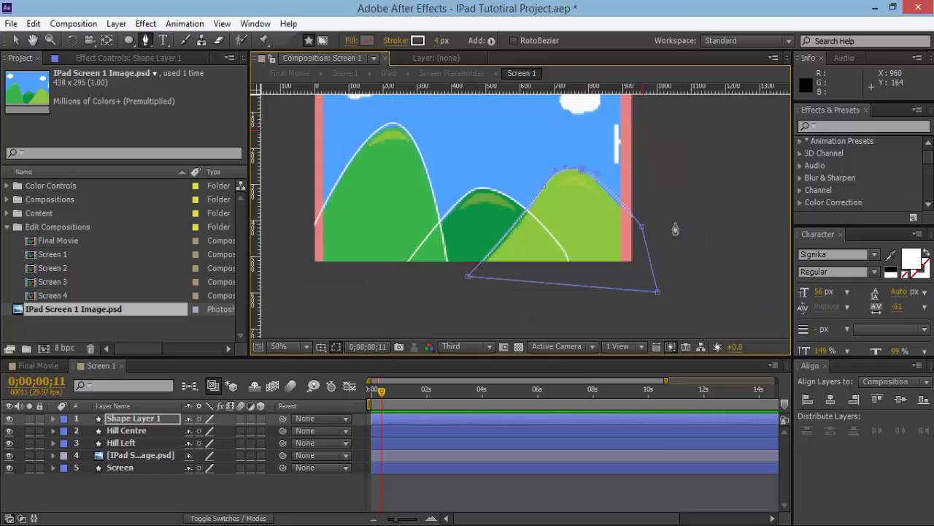
# Rename the right hill's shape layer to Hill Right
pyautogui.click(621, 482)
pyautogui.click(92, 415)
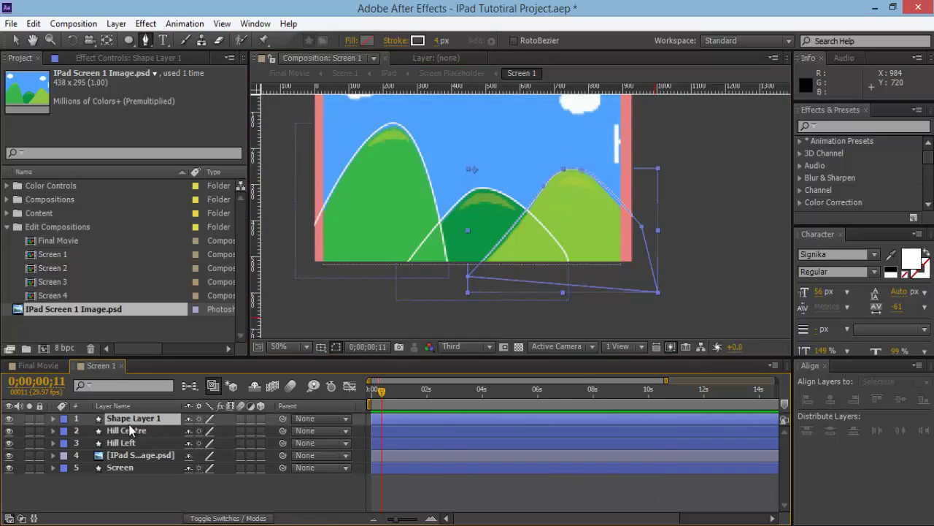
pyautogui.press('Return')
pyautogui.write('Hill Right')
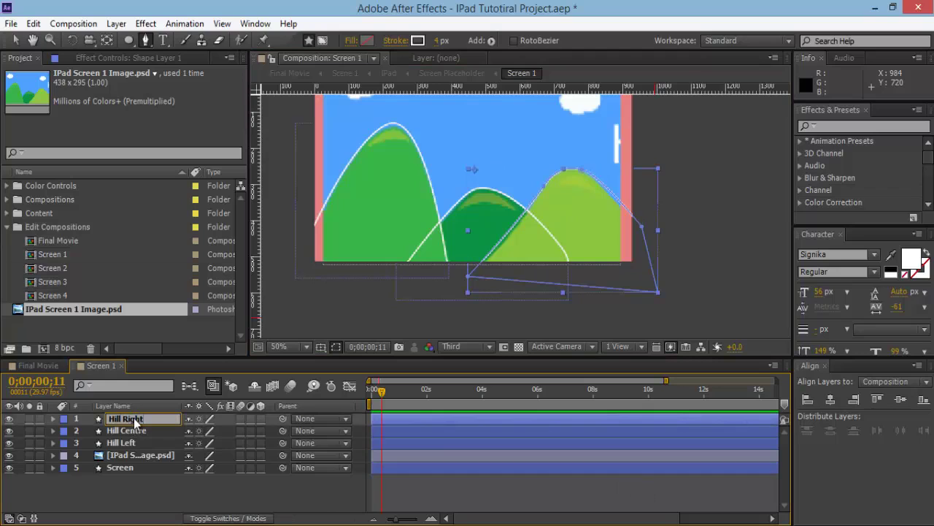
pyautogui.press('Return')
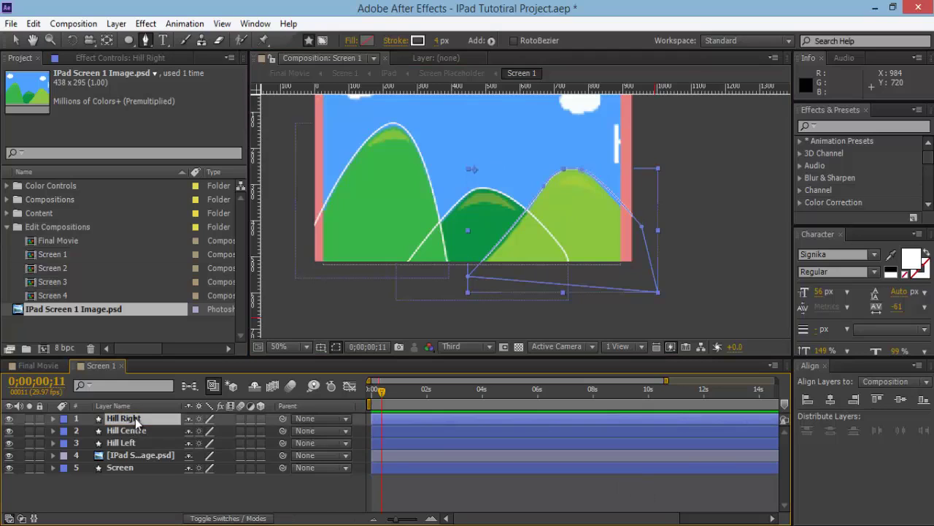
pyautogui.click(590, 500)
# Set the composition's preview resolution to Full, with the view on the right cloud
pyautogui.scroll(-1, 564, 210)
pyautogui.scroll(1, 565, 210)
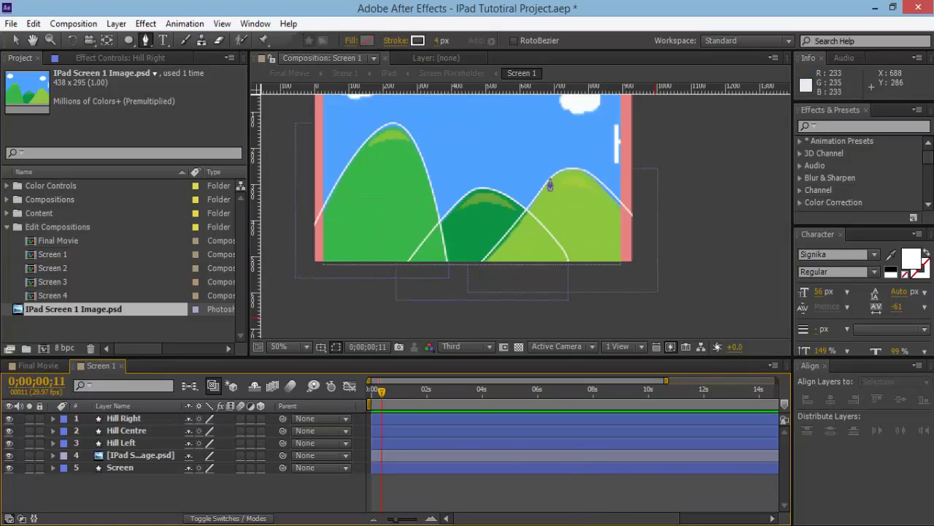
pyautogui.moveTo(577, 192); pyautogui.dragTo(487, 237)
pyautogui.scroll(2, 487, 238)
pyautogui.scroll(3, 518, 292)
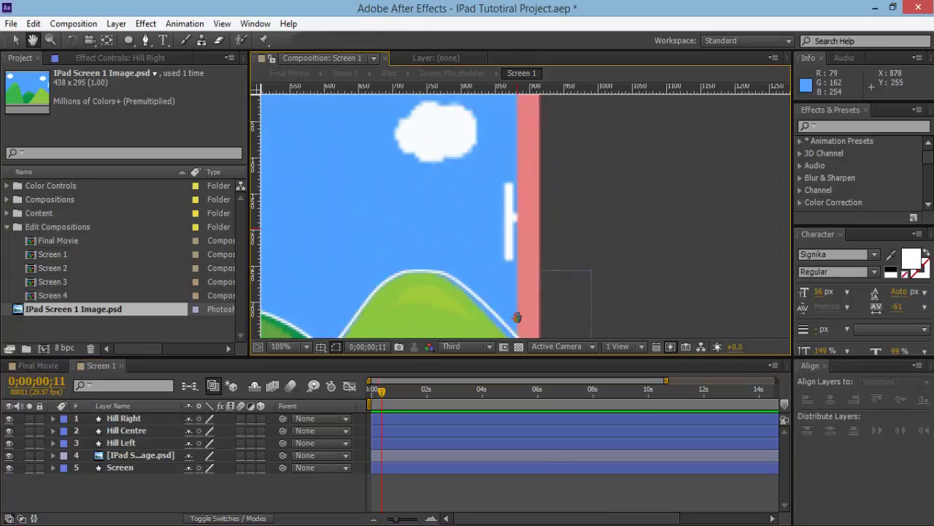
pyautogui.click(473, 347)
pyautogui.click(475, 385)
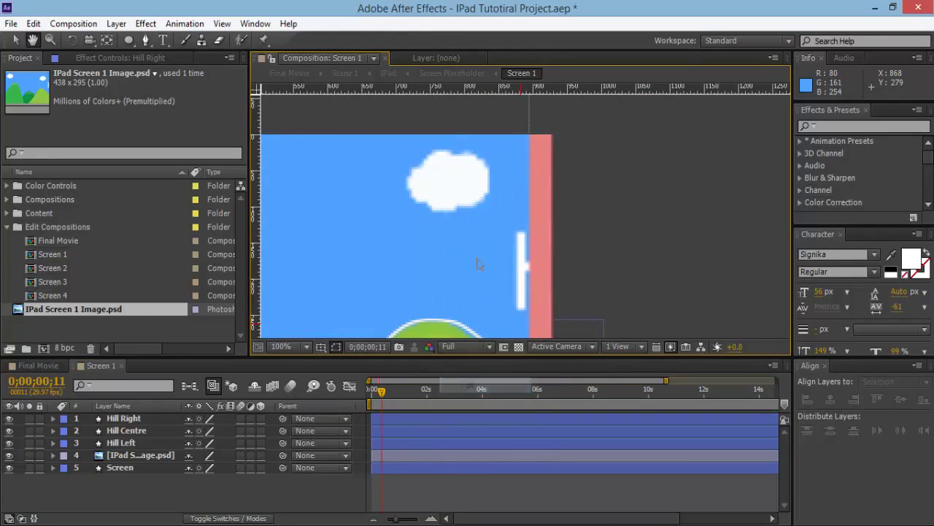
# Trace the right cloud on a new shape layer with the Pen tool, from its upper notch around the right side to the bottom bump
pyautogui.moveTo(504, 254); pyautogui.dragTo(527, 276)
pyautogui.scroll(2, 527, 276)
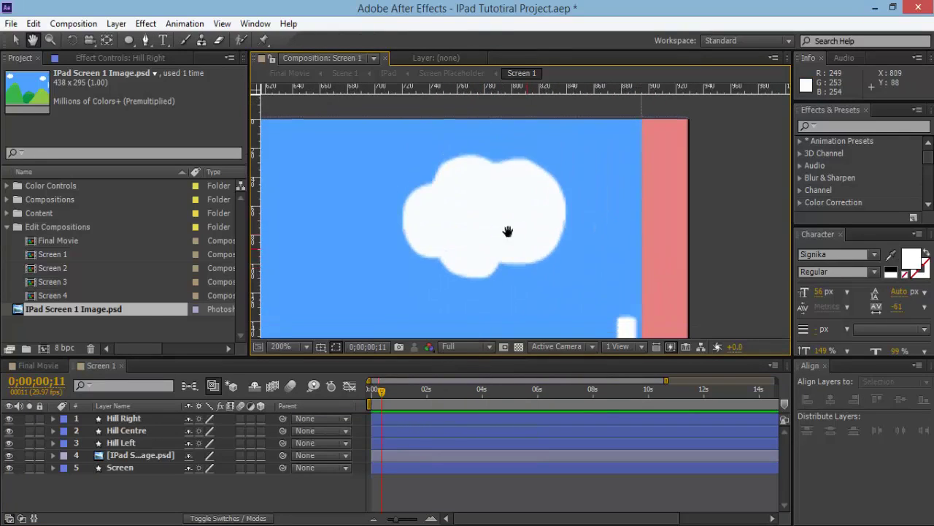
pyautogui.click(146, 40)
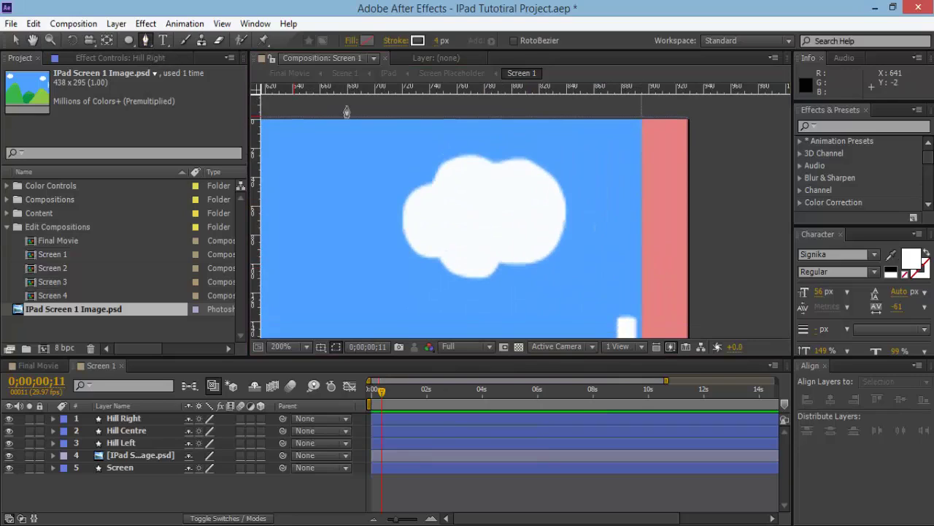
pyautogui.click(493, 167)
pyautogui.moveTo(519, 158); pyautogui.dragTo(539, 166)
pyautogui.moveTo(563, 217); pyautogui.dragTo(492, 257)
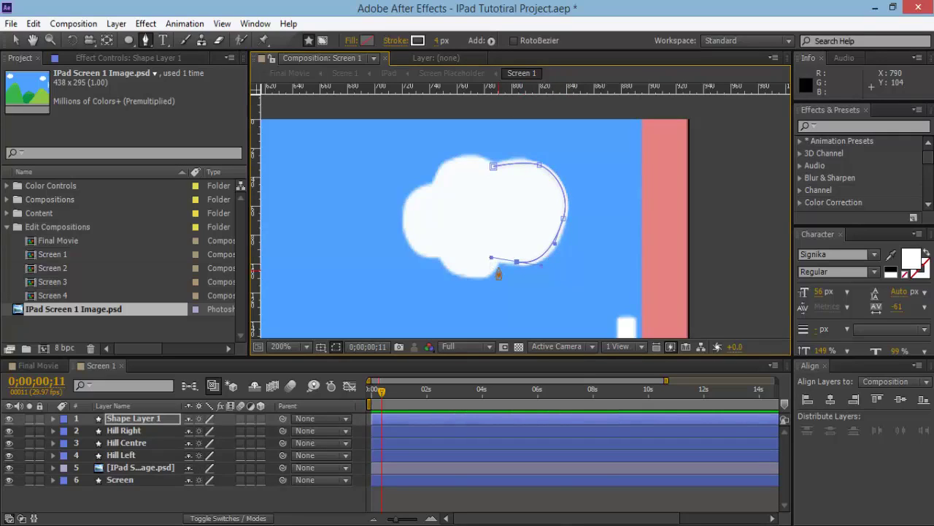
pyautogui.scroll(1, 500, 269)
pyautogui.click(524, 196)
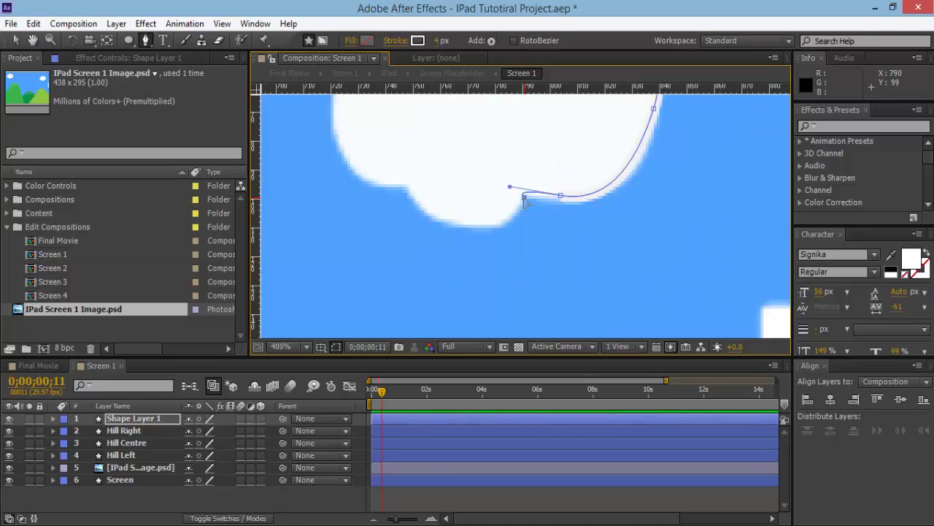
pyautogui.moveTo(504, 230); pyautogui.dragTo(469, 225)
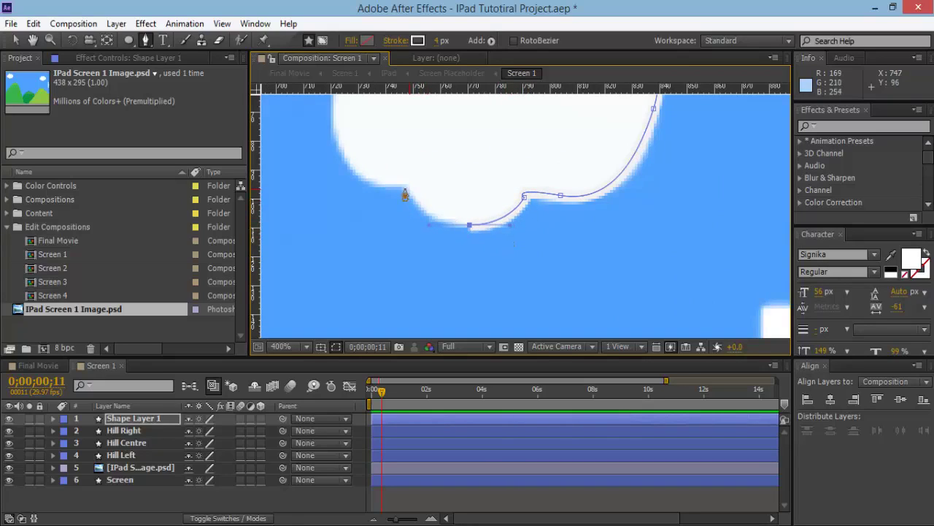
# Continue the right cloud's outline around its left side and over the top bump, and close the path at the upper notch
pyautogui.click(401, 187)
pyautogui.click(341, 166)
pyautogui.click(336, 141)
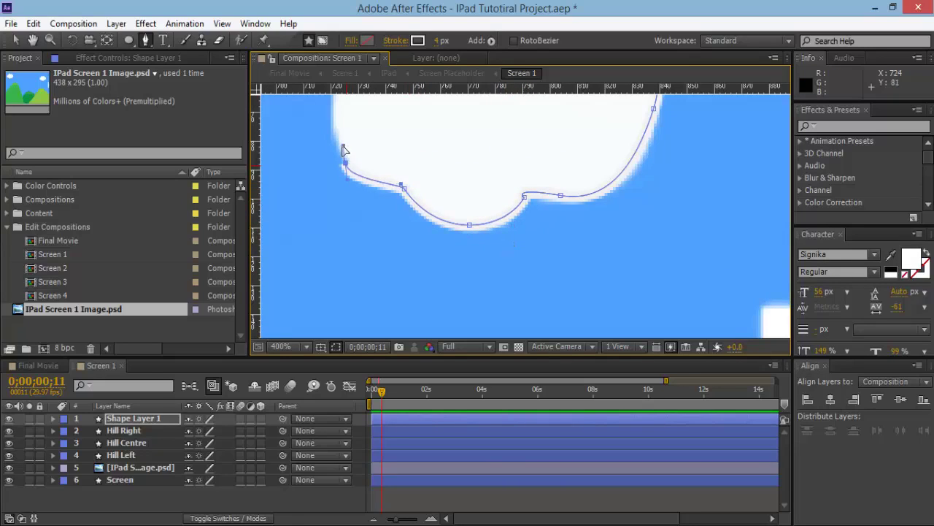
pyautogui.scroll(-1, 354, 149)
pyautogui.moveTo(435, 139)
pyautogui.mouseDown()
pyautogui.moveTo(452, 129)
pyautogui.moveTo(445, 145)
pyautogui.mouseUp()
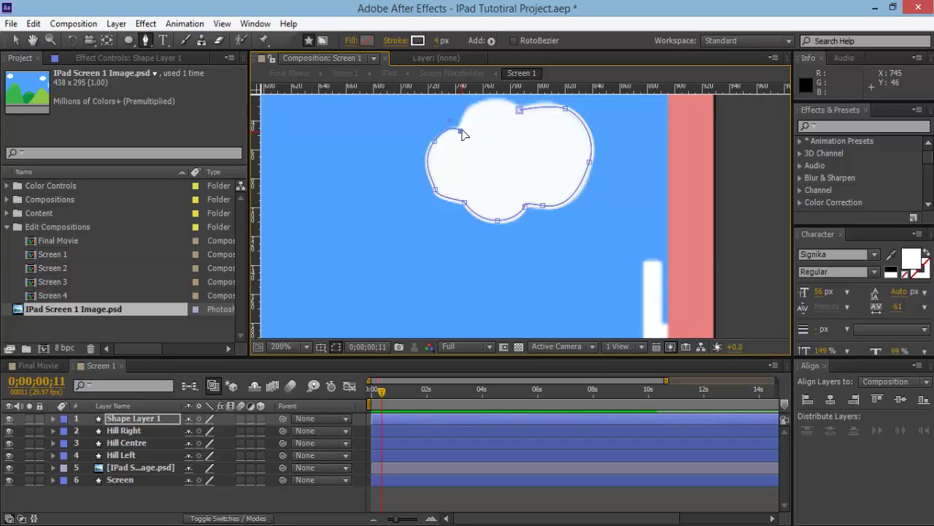
pyautogui.click(461, 128)
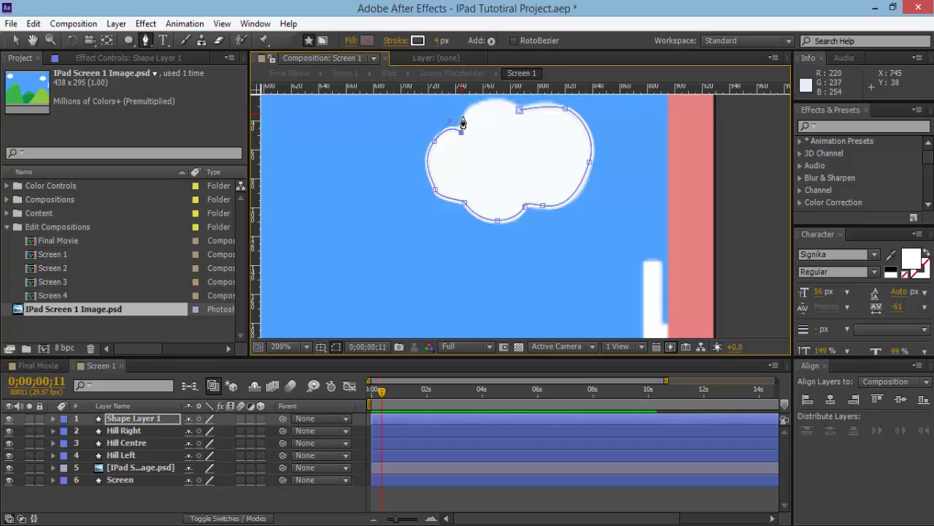
pyautogui.scroll(1, 482, 120)
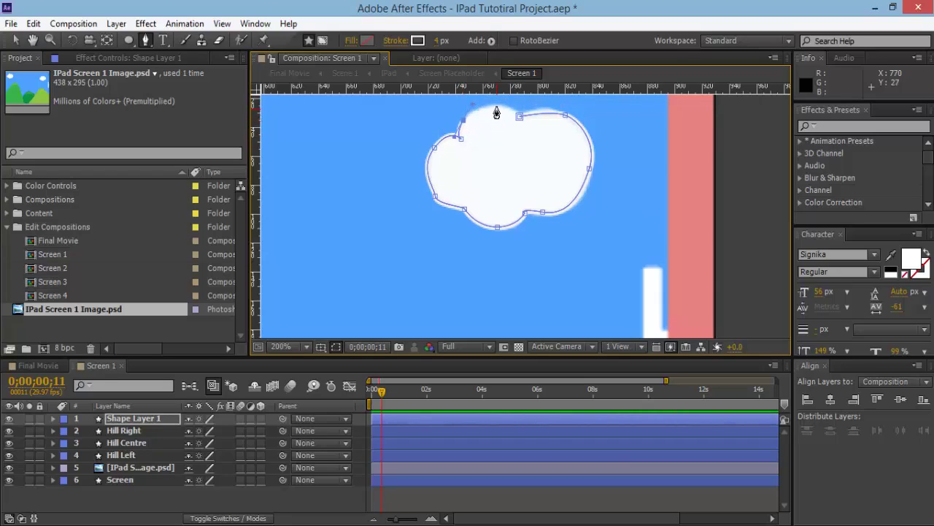
pyautogui.click(496, 111)
pyautogui.scroll(1, 511, 121)
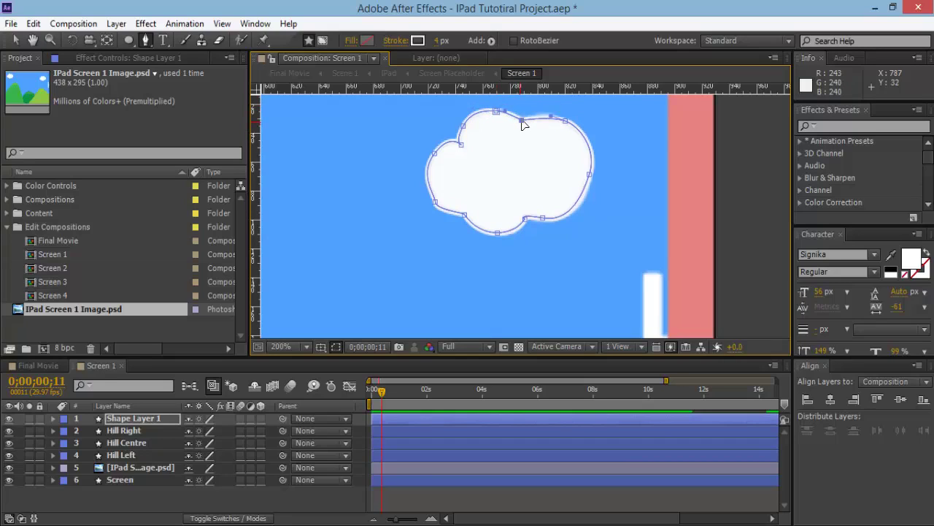
pyautogui.press(',')
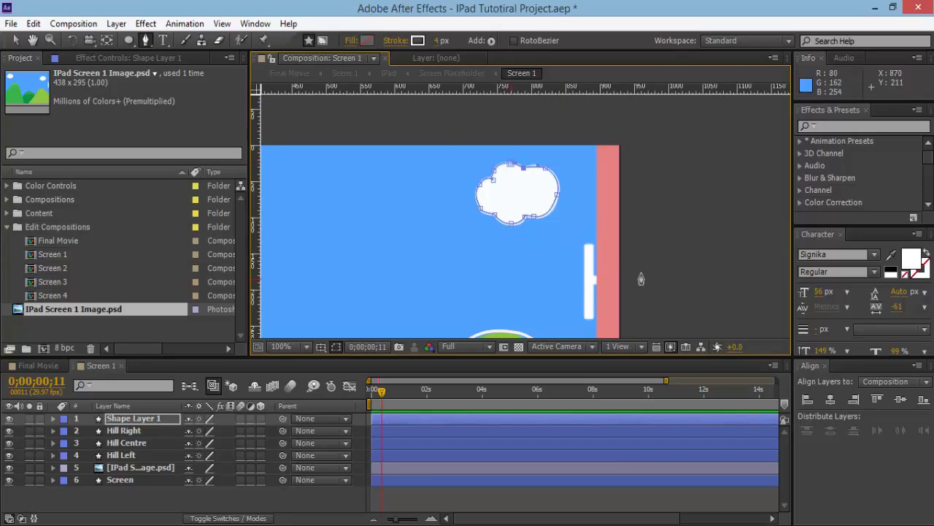
pyautogui.press('.')
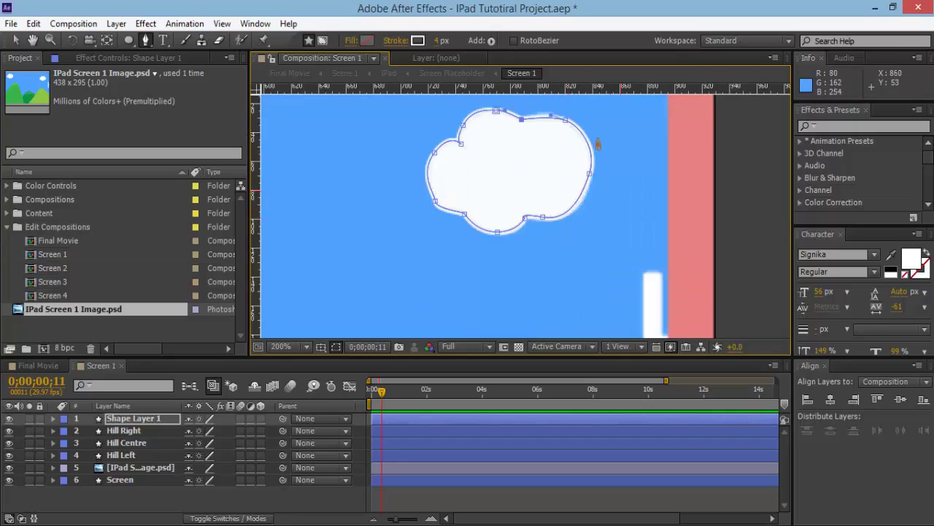
pyautogui.click(521, 119)
# Start tracing the left cloud on the same shape layer, from its lower notch up the right side past the composition's upper edge
pyautogui.press(',')
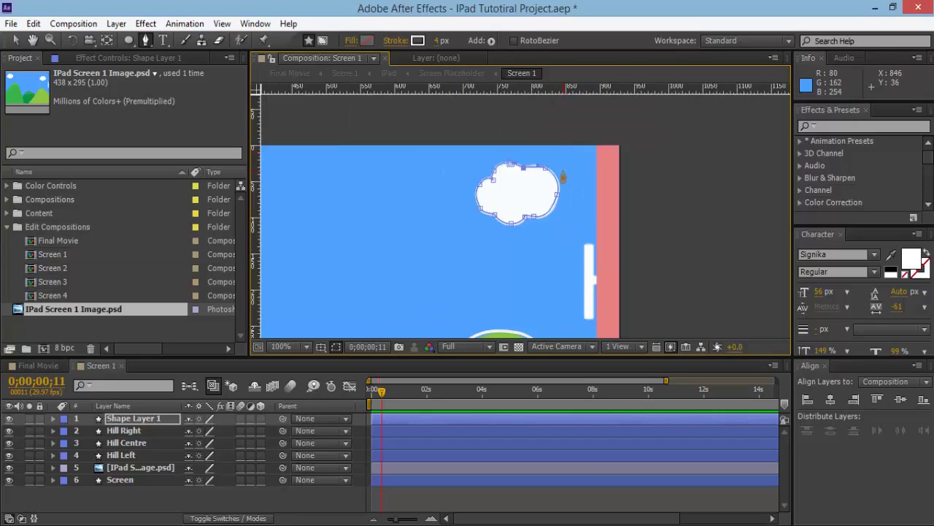
pyautogui.press(',')
pyautogui.moveTo(407, 269); pyautogui.dragTo(543, 239)
pyautogui.press('.')
pyautogui.press('.')
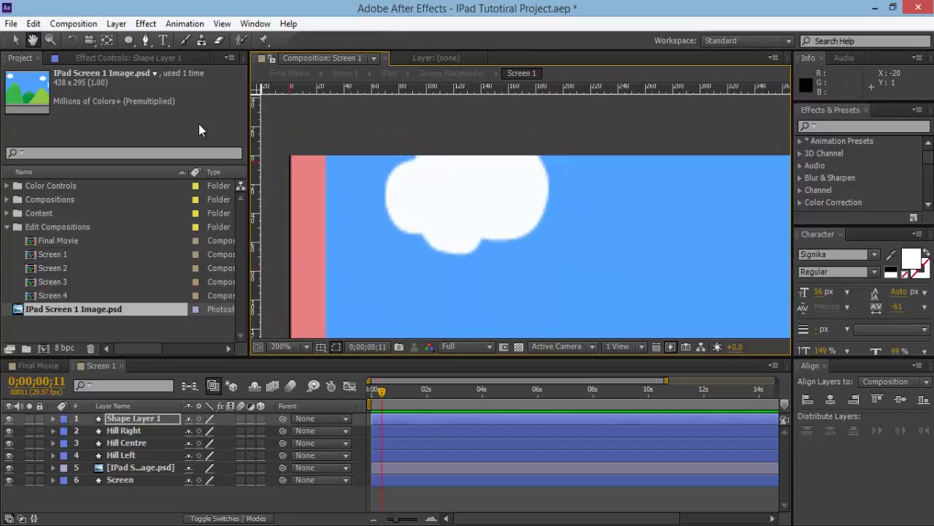
pyautogui.click(148, 42)
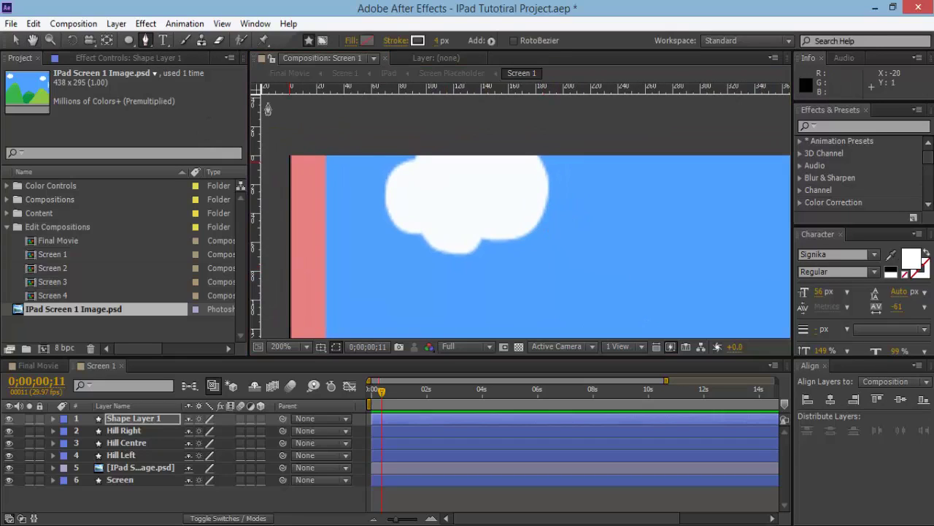
pyautogui.click(483, 239)
pyautogui.moveTo(538, 231); pyautogui.dragTo(488, 149)
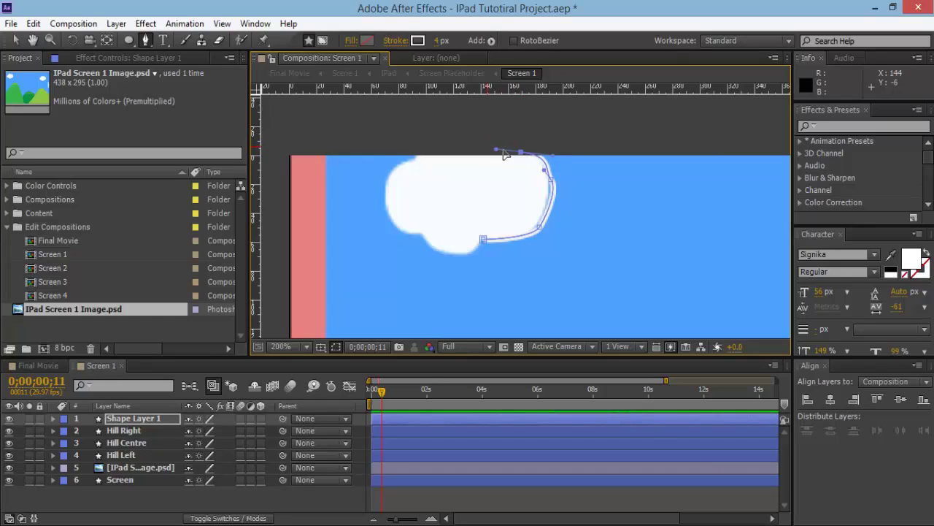
pyautogui.moveTo(497, 150); pyautogui.dragTo(511, 150)
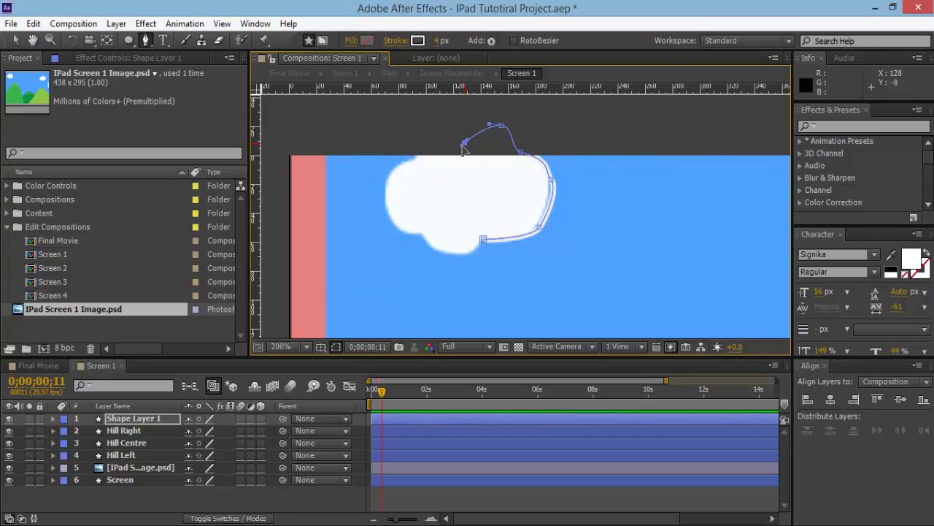
# Draw the left cloud's upper bumps above the composition, close the outline down its left side and along its underside, and refine the top curve
pyautogui.moveTo(461, 156); pyautogui.dragTo(385, 191)
pyautogui.keyDown('ctrl'); pyautogui.click(465, 141); pyautogui.keyUp('ctrl')
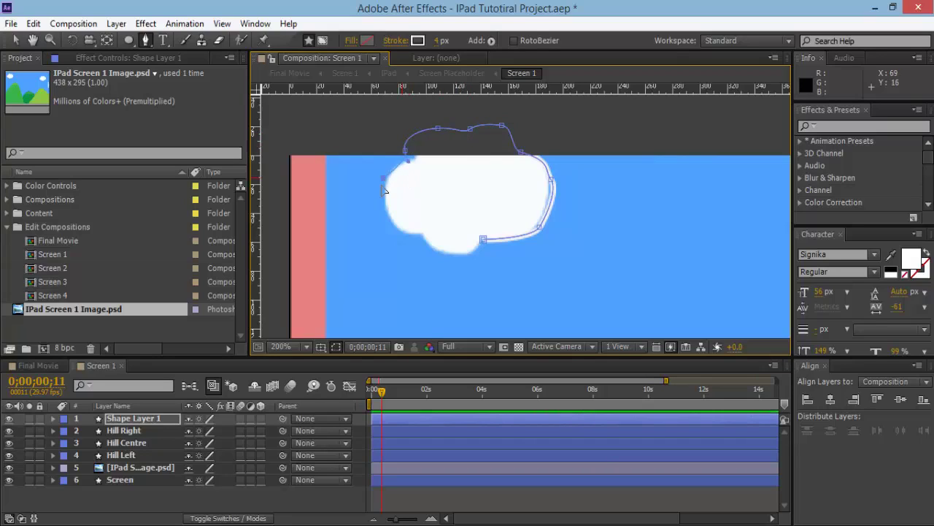
pyautogui.moveTo(399, 226); pyautogui.dragTo(463, 274)
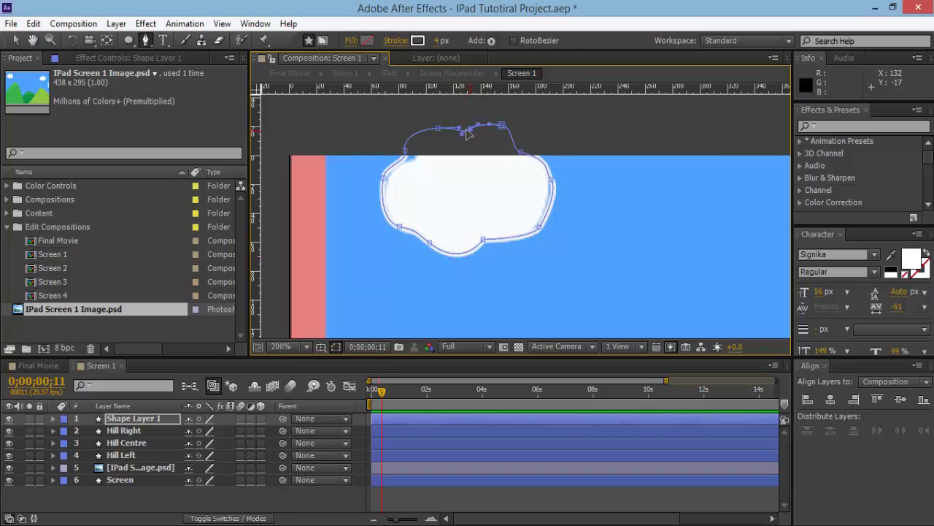
pyautogui.moveTo(464, 130); pyautogui.dragTo(435, 119)
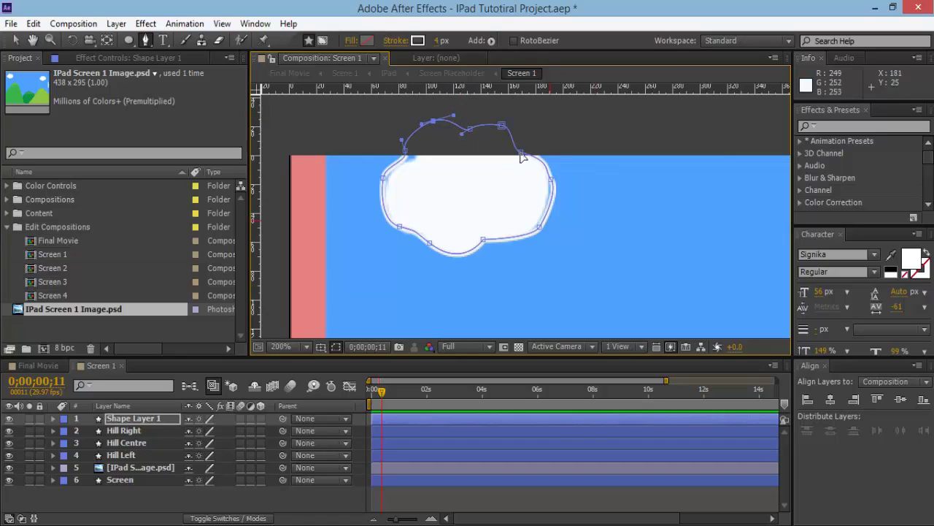
# Move the cloud shape layer down until the left cloud's outline lies fully inside the composition, and deselect it
pyautogui.press('v')
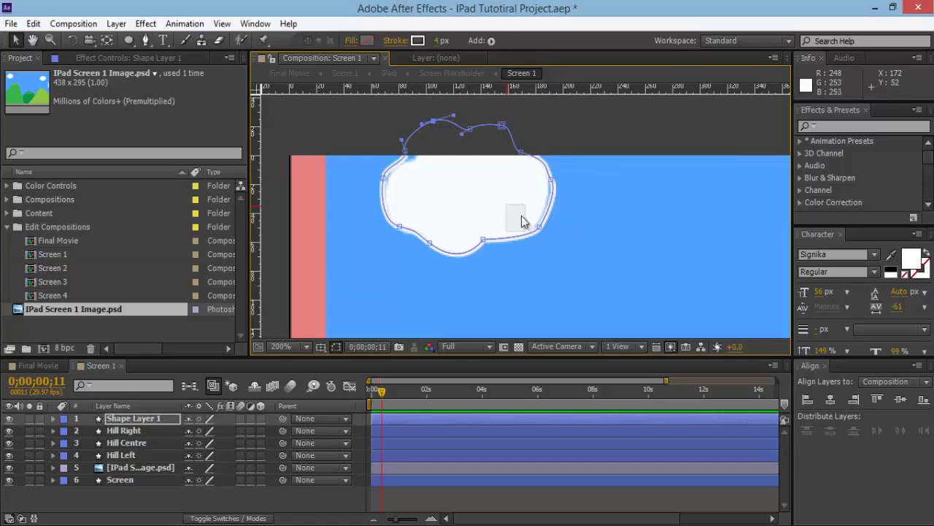
pyautogui.moveTo(505, 212); pyautogui.dragTo(509, 241)
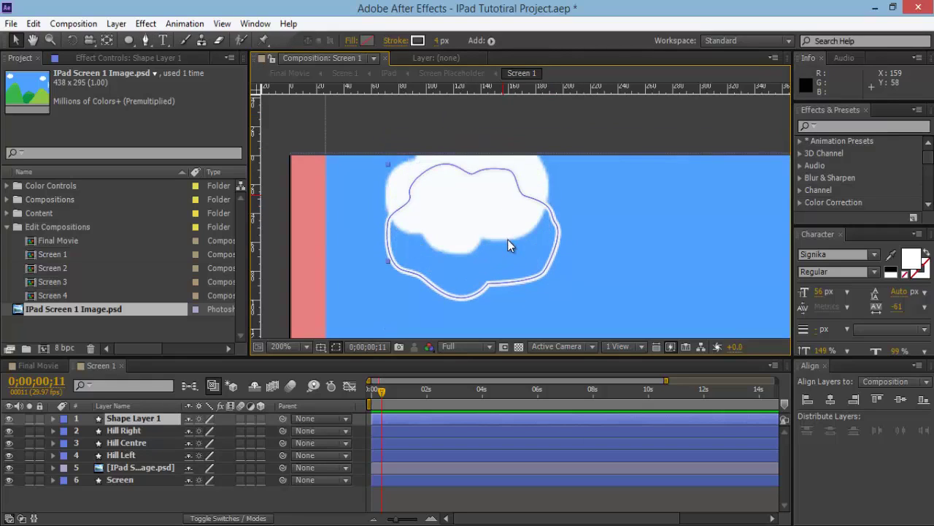
pyautogui.press(',')
pyautogui.press(',')
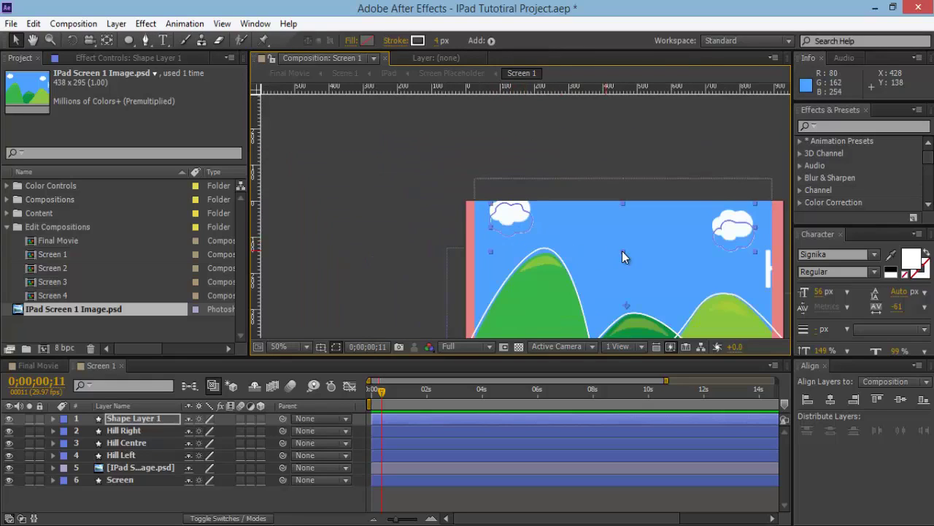
pyautogui.moveTo(646, 241); pyautogui.dragTo(576, 195)
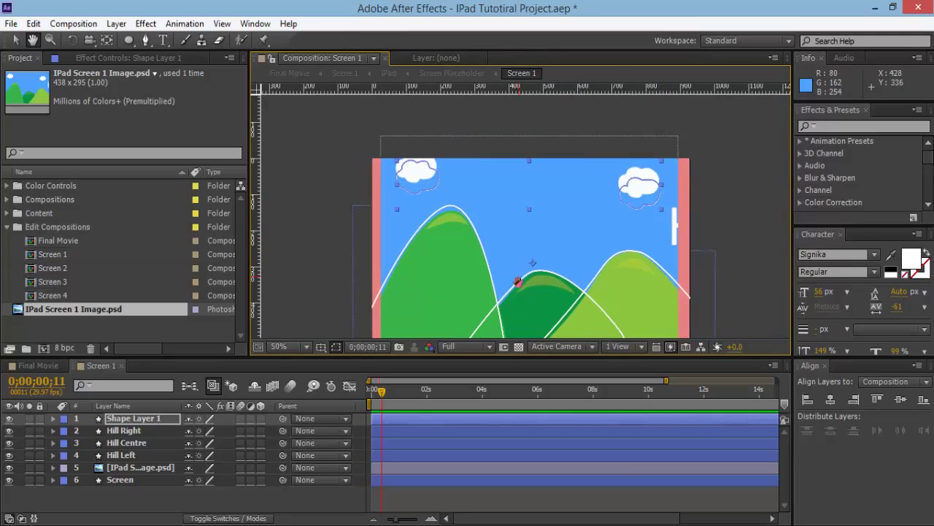
pyautogui.press('v')
pyautogui.click(646, 488)
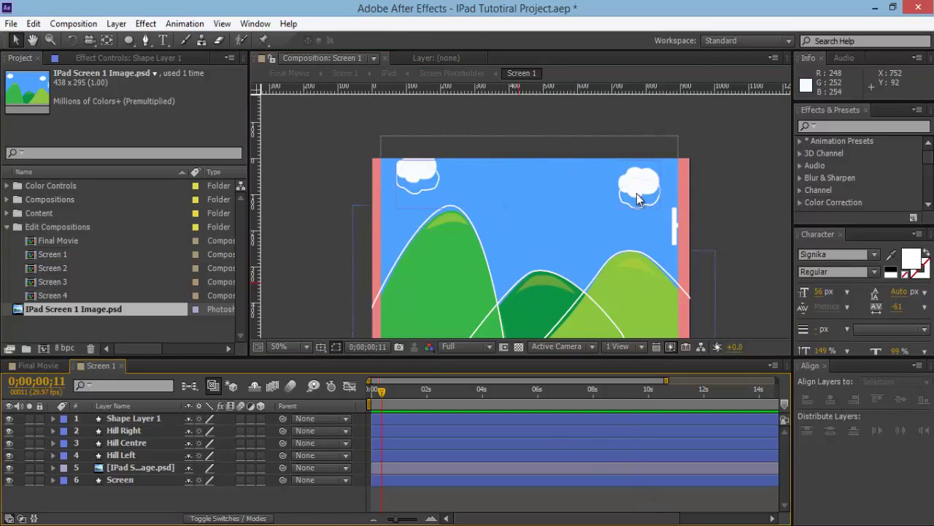
# Rename the cloud shape layer to Clouds
pyautogui.click(135, 418)
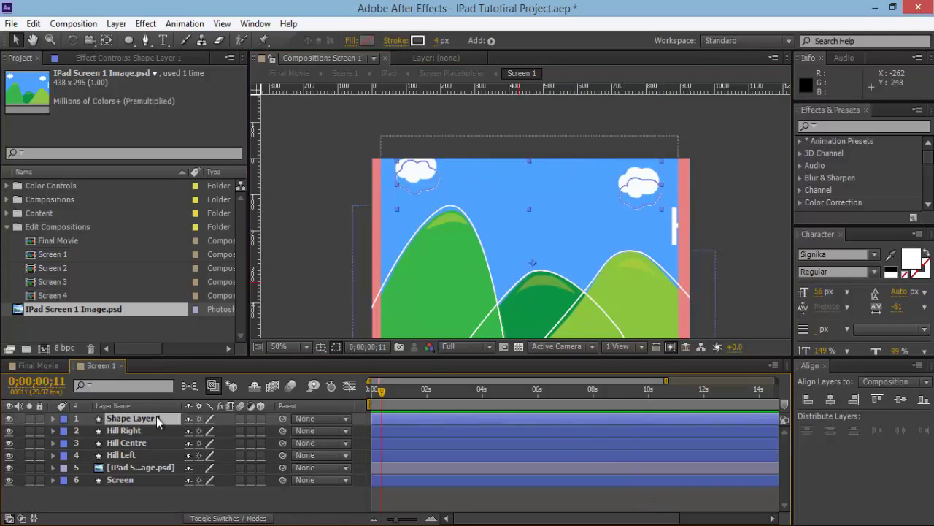
pyautogui.press('Return')
pyautogui.write('Clouds')
pyautogui.press('Return')
pyautogui.click(523, 487)
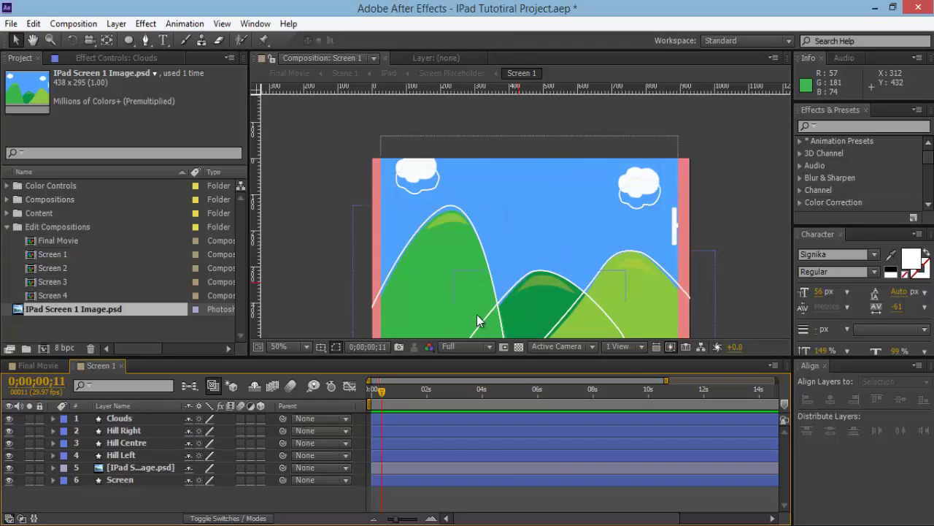
# Hide the Clouds, Hill Right, Hill Centre and Hill Left layers so only the reference image and Screen layer show
pyautogui.moveTo(515, 279); pyautogui.dragTo(533, 245)
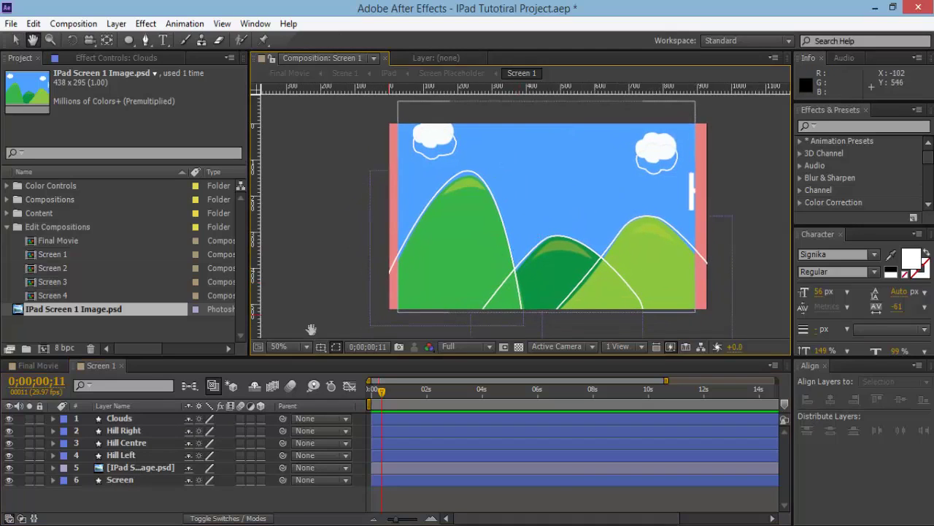
pyautogui.click(7, 420)
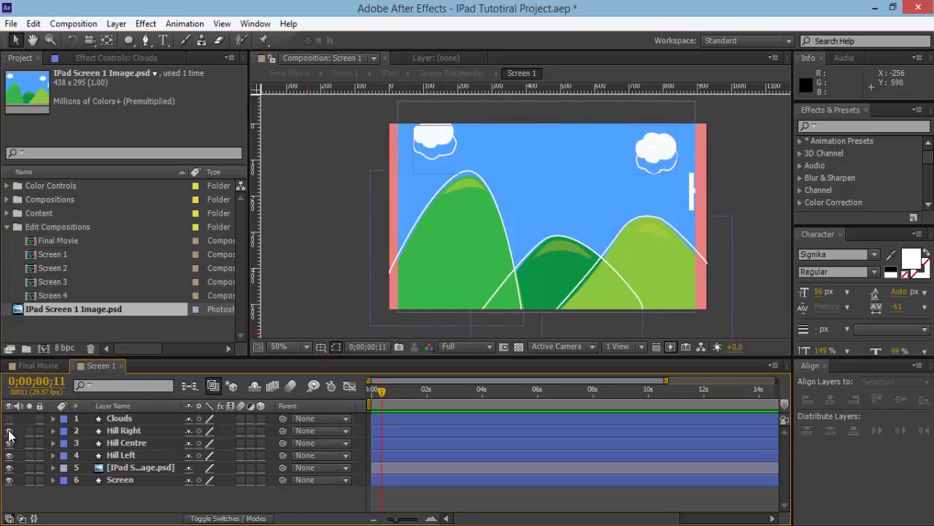
pyautogui.moveTo(9, 431); pyautogui.dragTo(9, 455)
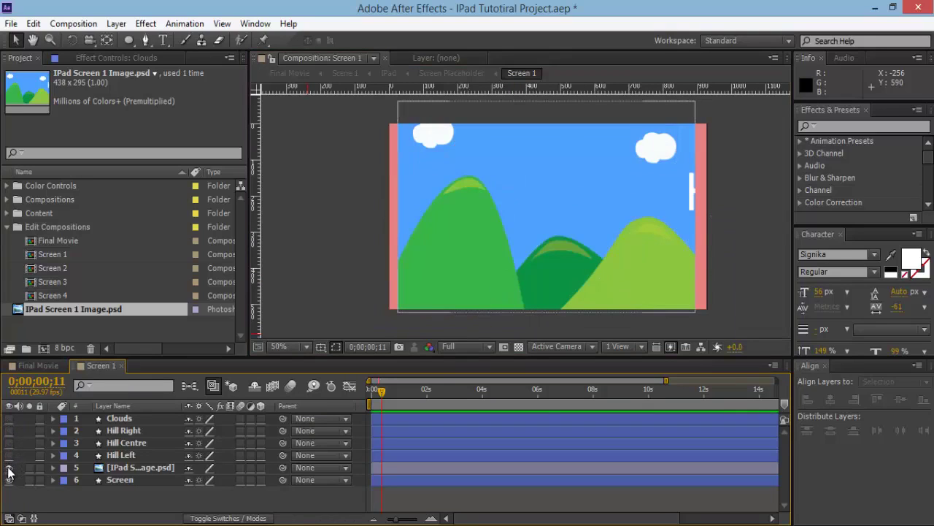
pyautogui.click(79, 468)
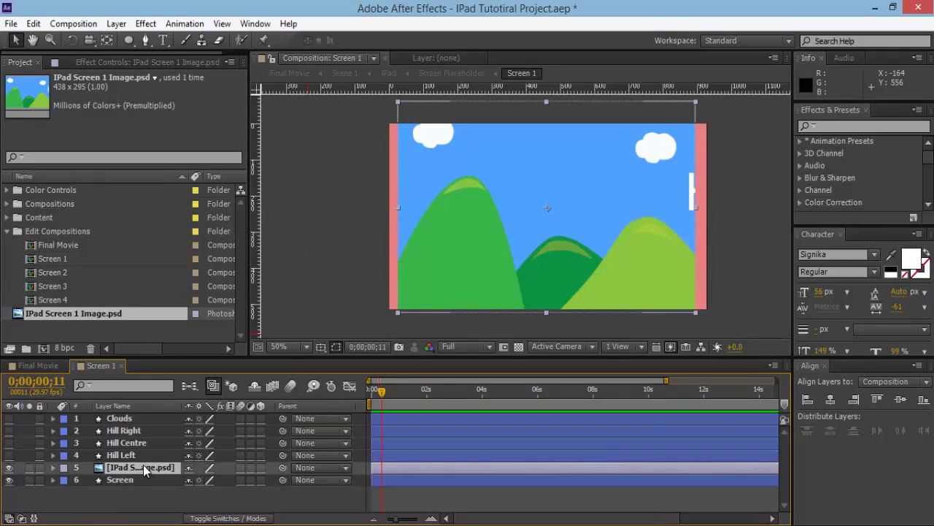
# Set the Hill Left layer's fill to green 39B54A, sampled from the left hill in the reference image
pyautogui.click(140, 457)
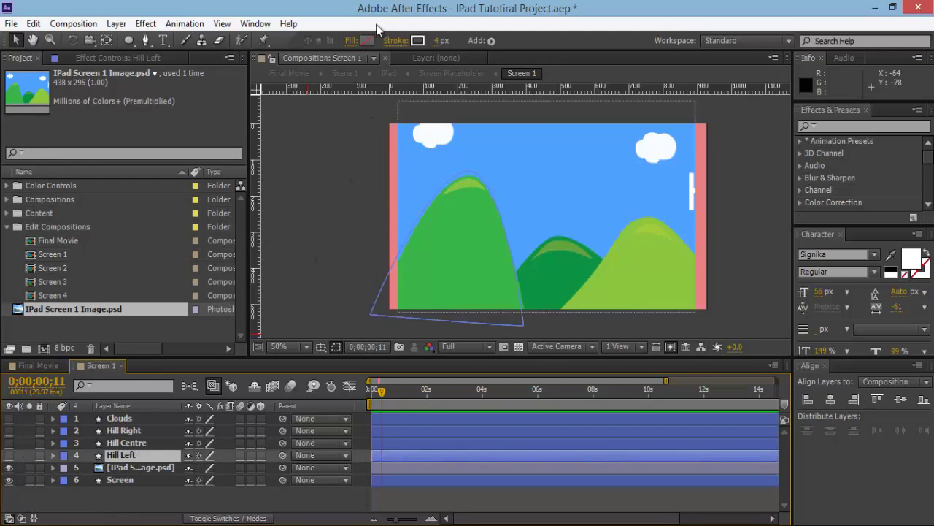
pyautogui.click(368, 40)
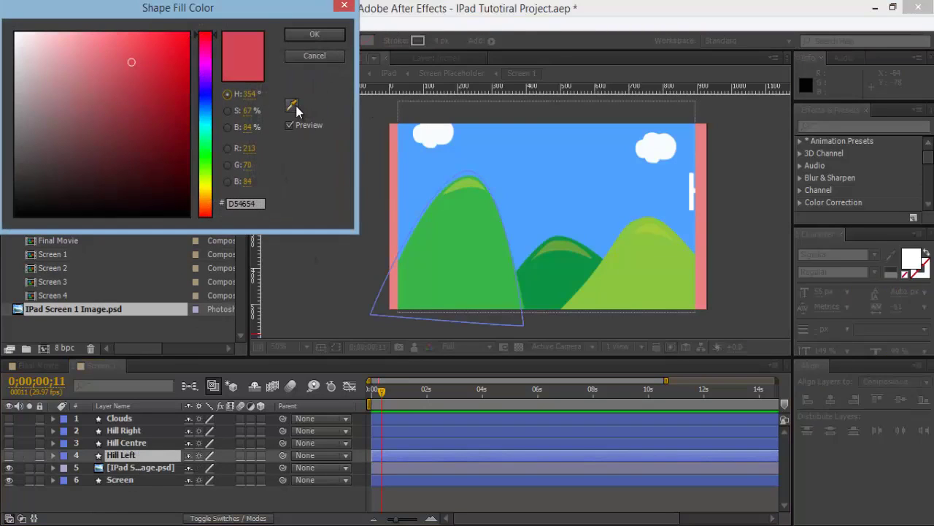
pyautogui.click(292, 106)
pyautogui.click(458, 242)
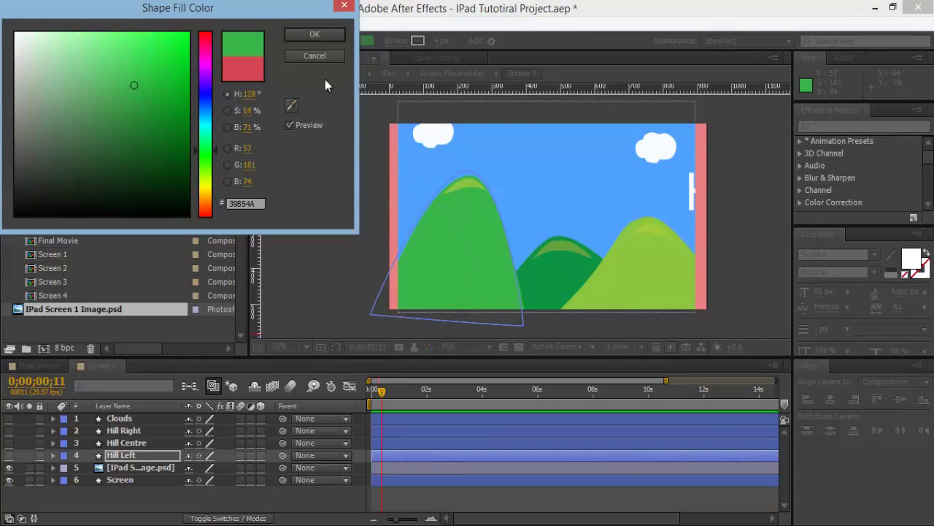
pyautogui.click(323, 34)
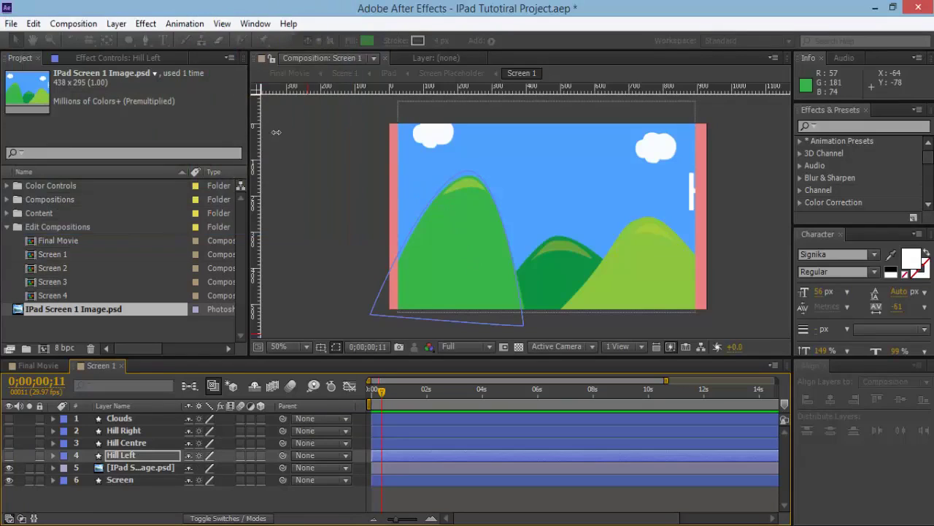
# Set the Hill Centre layer's fill to dark green 0B9444, sampled from the middle hill in the reference image
pyautogui.click(139, 441)
pyautogui.click(368, 40)
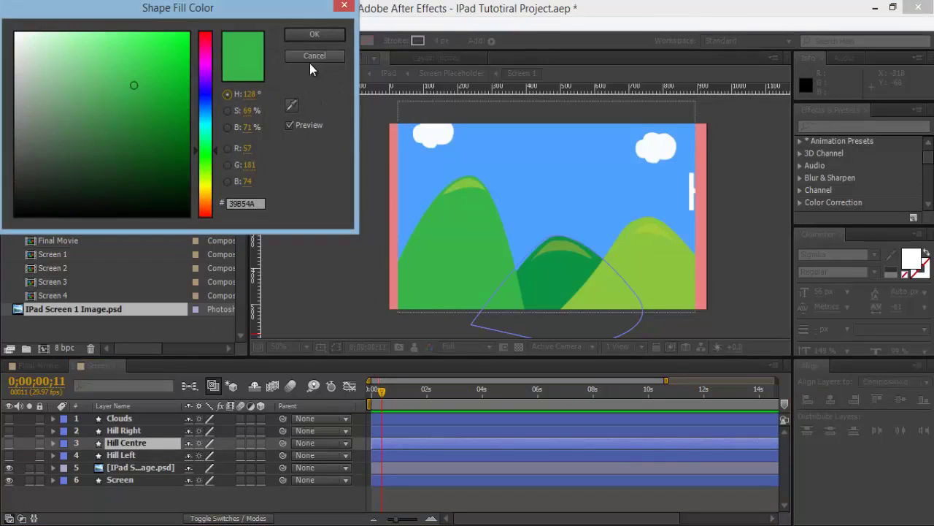
pyautogui.click(292, 105)
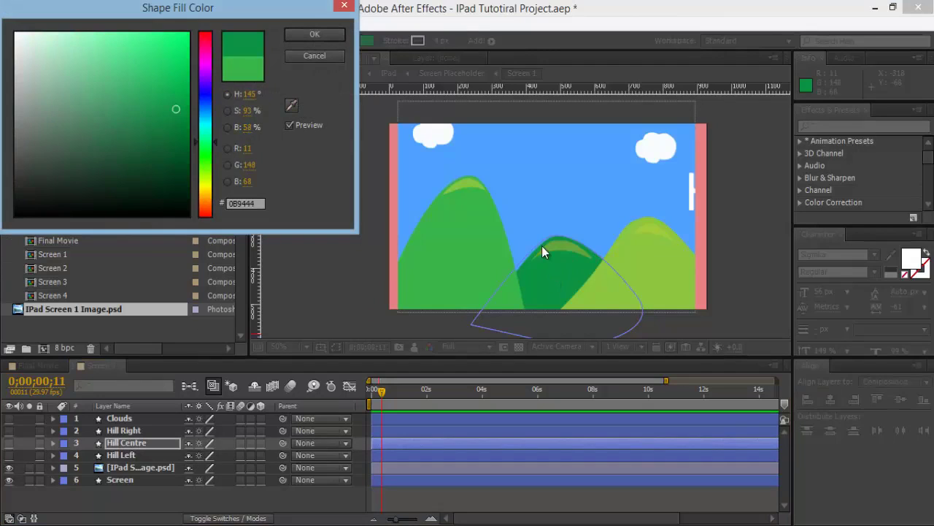
pyautogui.click(314, 34)
# Set the Hill Right layer's fill to light green 8CC63F, sampled from the right hill in the reference image
pyautogui.click(139, 430)
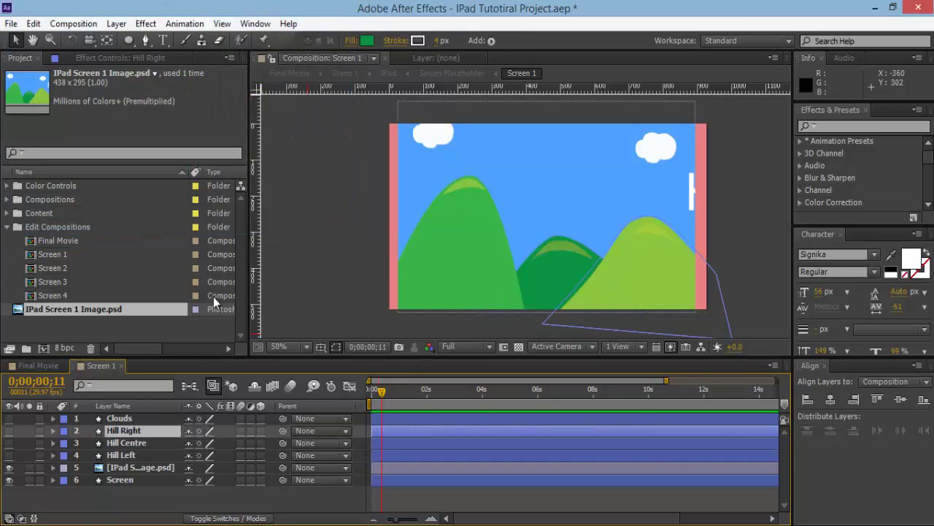
pyautogui.click(368, 40)
pyautogui.click(291, 105)
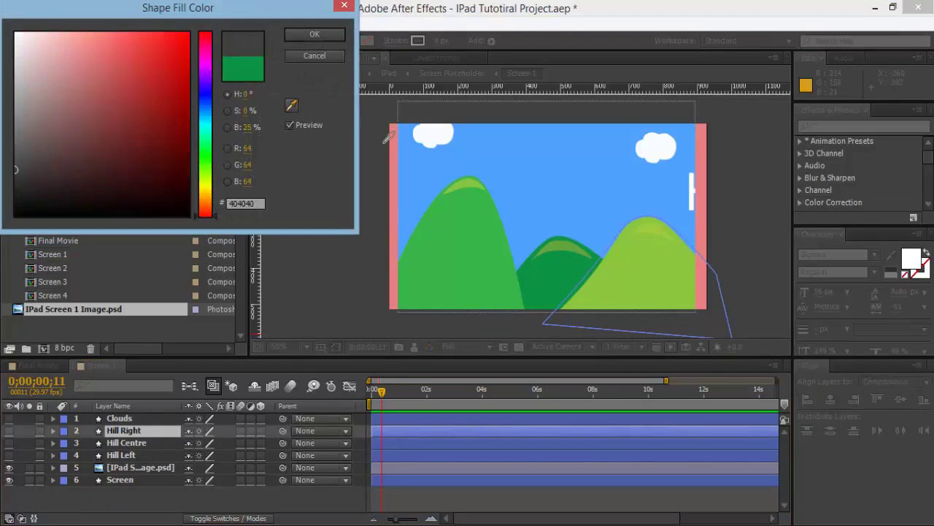
pyautogui.click(671, 270)
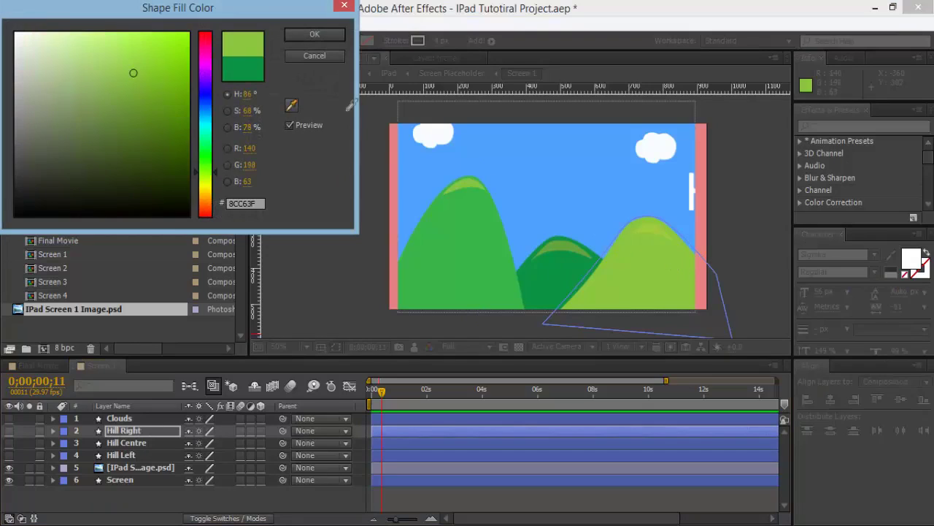
pyautogui.click(653, 275)
pyautogui.click(329, 38)
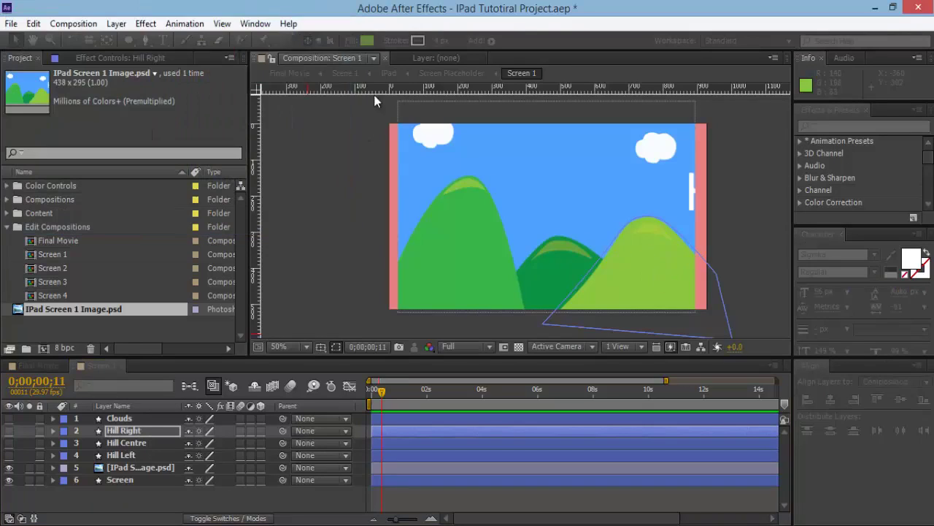
# Set the Clouds layer's fill to white and deselect the layer
pyautogui.click(119, 418)
pyautogui.click(368, 40)
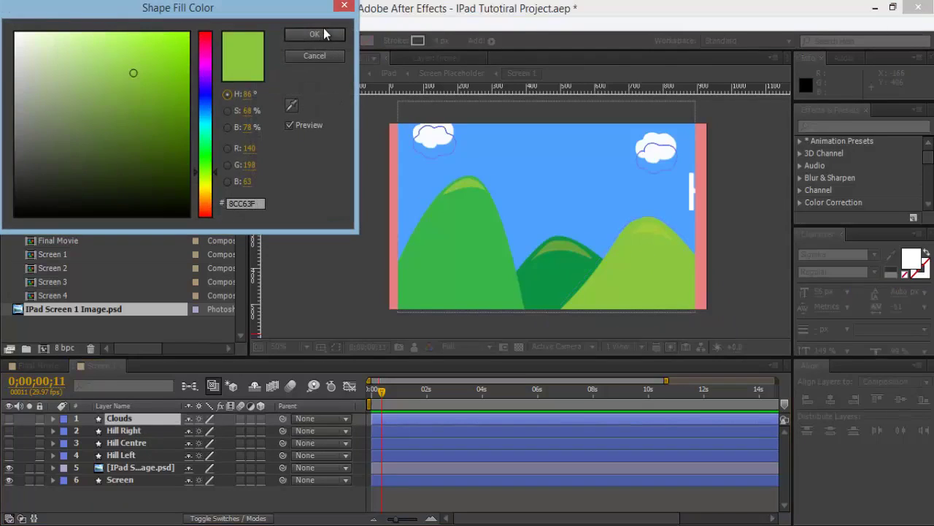
pyautogui.click(16, 33)
pyautogui.click(318, 33)
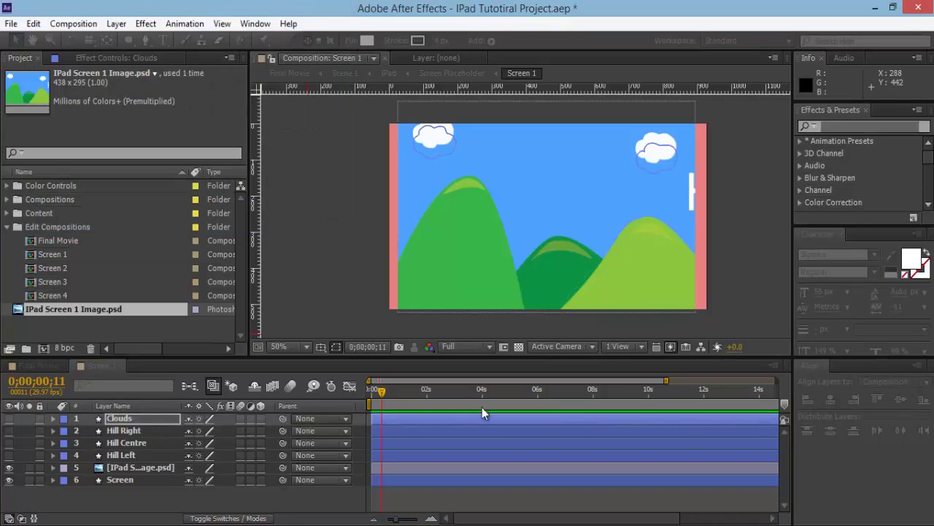
pyautogui.click(257, 495)
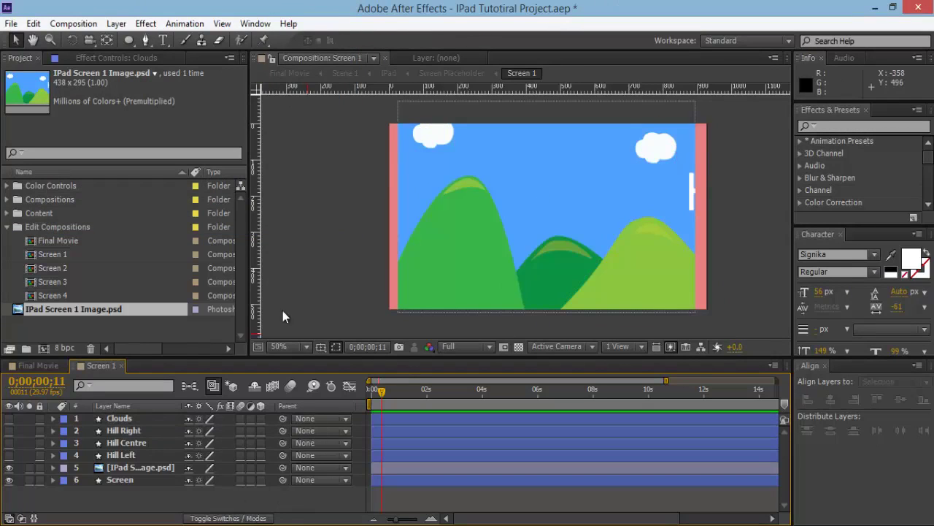
# Set the stroke width of the Clouds, Hill Right, Hill Centre and Hill Left layers together to 0 px, and deselect them
pyautogui.click(130, 458)
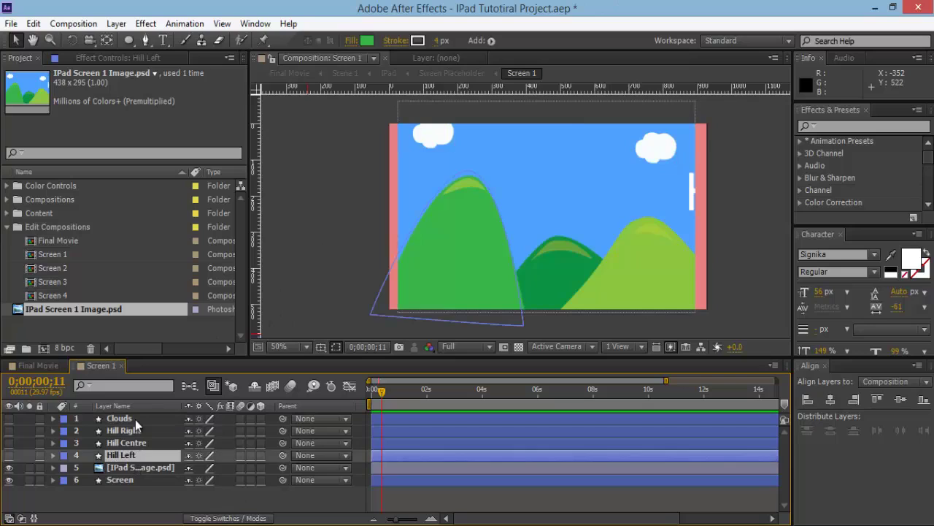
pyautogui.keyDown('shift'); pyautogui.click(135, 416); pyautogui.keyUp('shift')
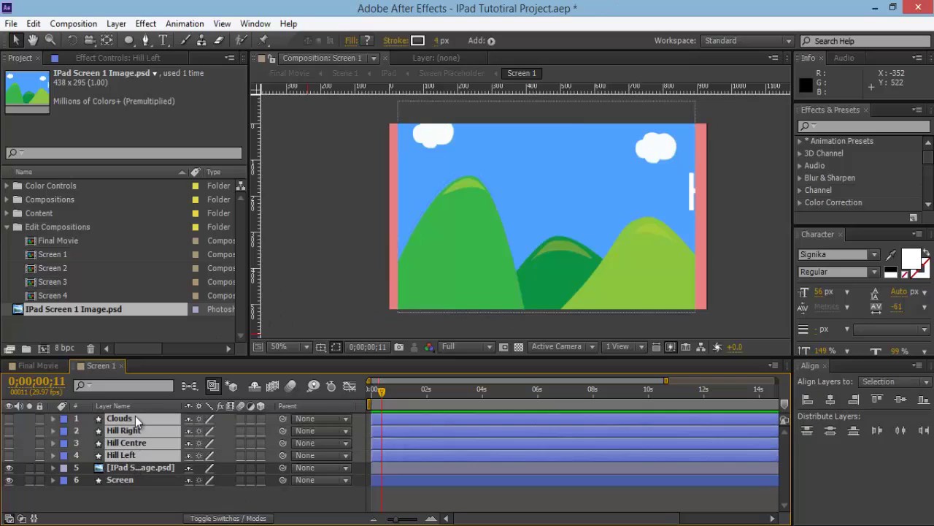
pyautogui.click(438, 41)
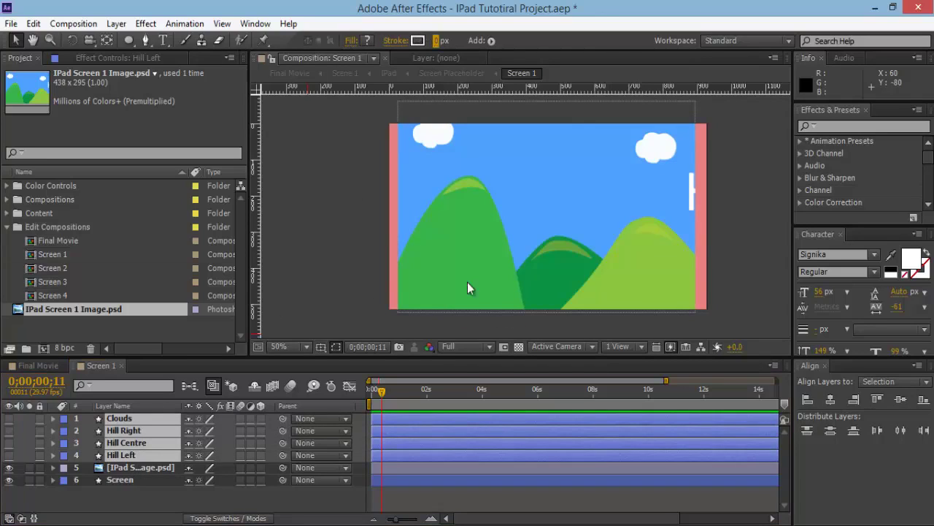
pyautogui.click(546, 487)
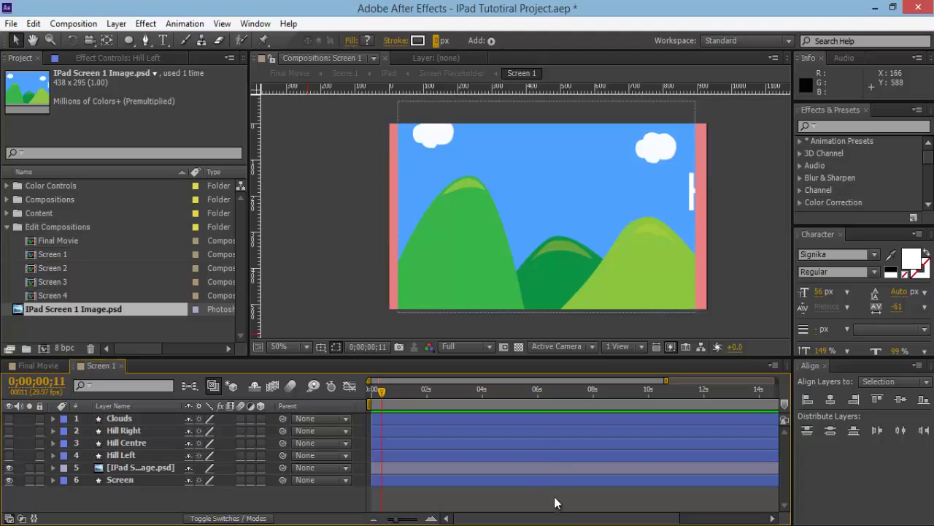
# Turn the visibility of the Clouds and the three hill shape layers back on
pyautogui.click(9, 431)
pyautogui.click(8, 442)
pyautogui.click(9, 455)
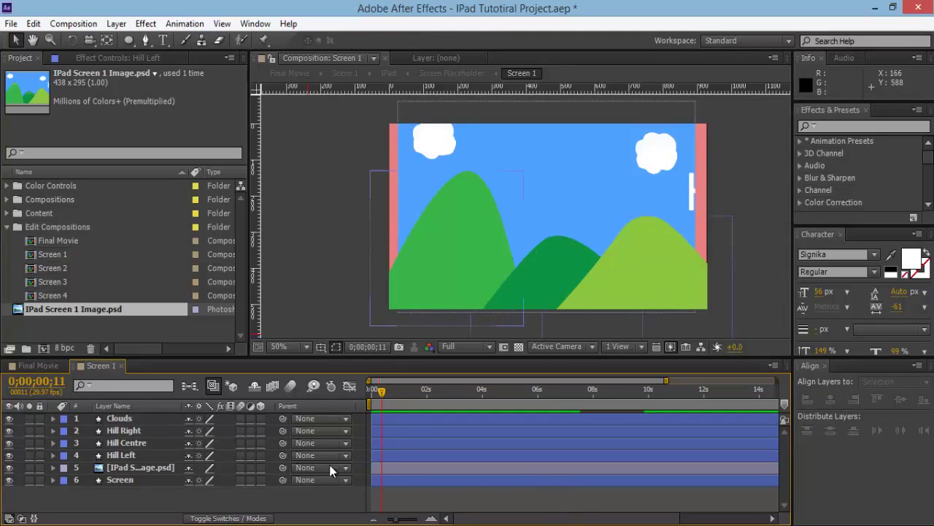
# Move the Hill Left shape slightly down and to the left in the composition, and deselect it
pyautogui.click(448, 244)
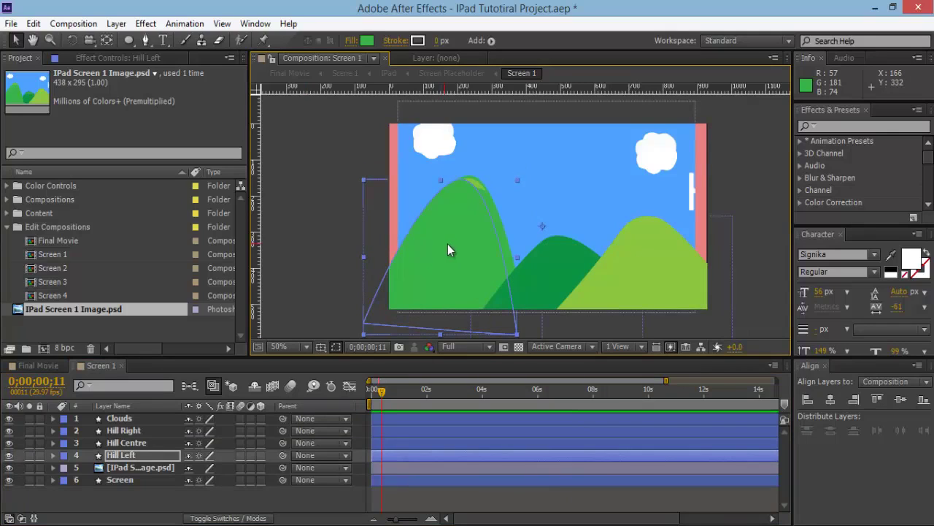
pyautogui.moveTo(447, 244); pyautogui.dragTo(446, 246)
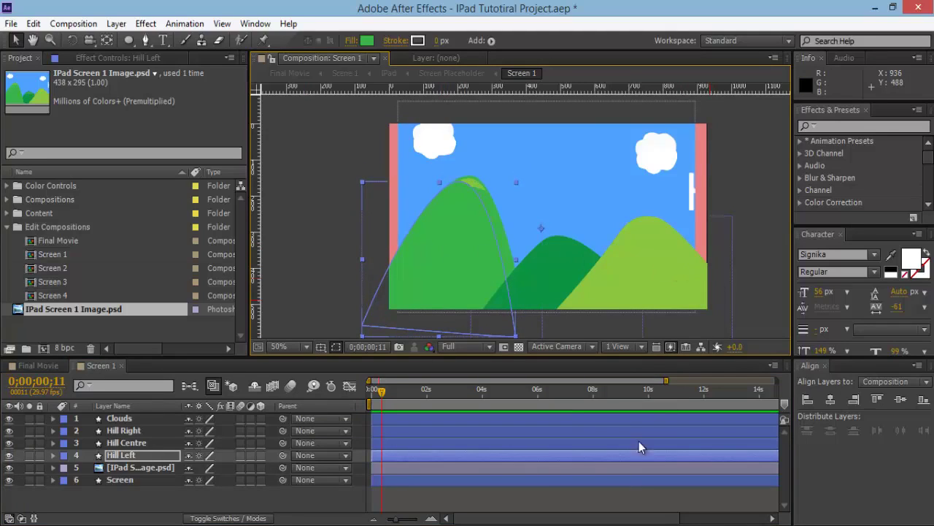
pyautogui.click(612, 493)
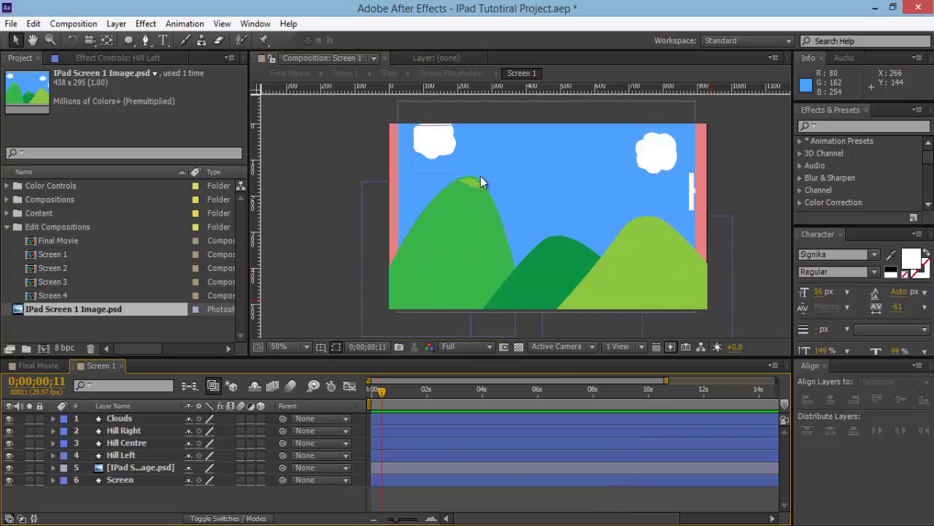
# Bring the reference image layer above all shape layers for comparison, and return it to its place below Hill Left
pyautogui.click(102, 468)
pyautogui.moveTo(107, 399); pyautogui.dragTo(107, 411)
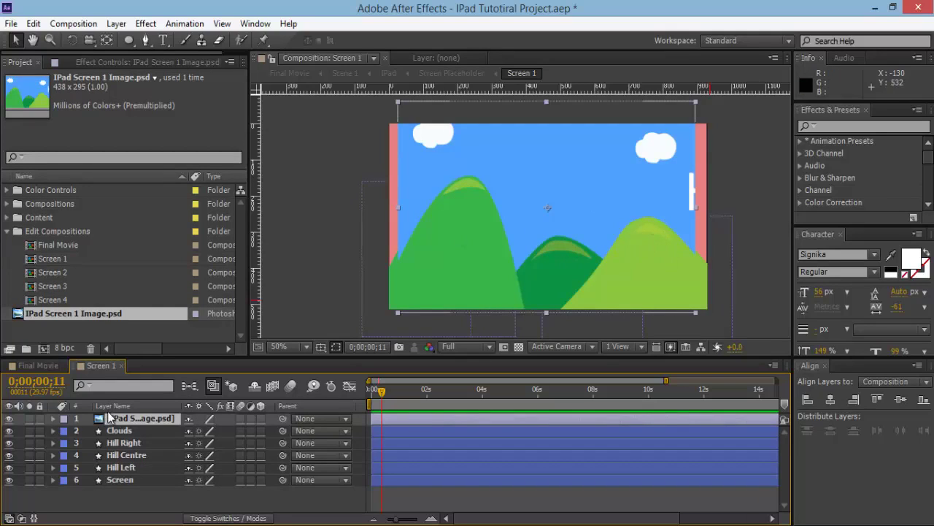
pyautogui.moveTo(138, 422); pyautogui.dragTo(146, 478)
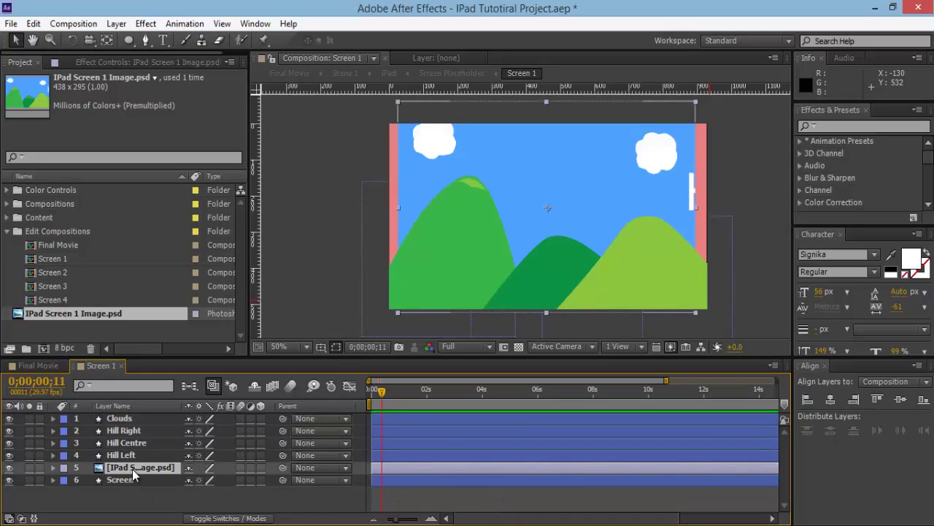
# Hide the Hill Left layer and trace the crescent highlight near the left hill's peak as a closed Pen shape on a new shape layer
pyautogui.click(9, 454)
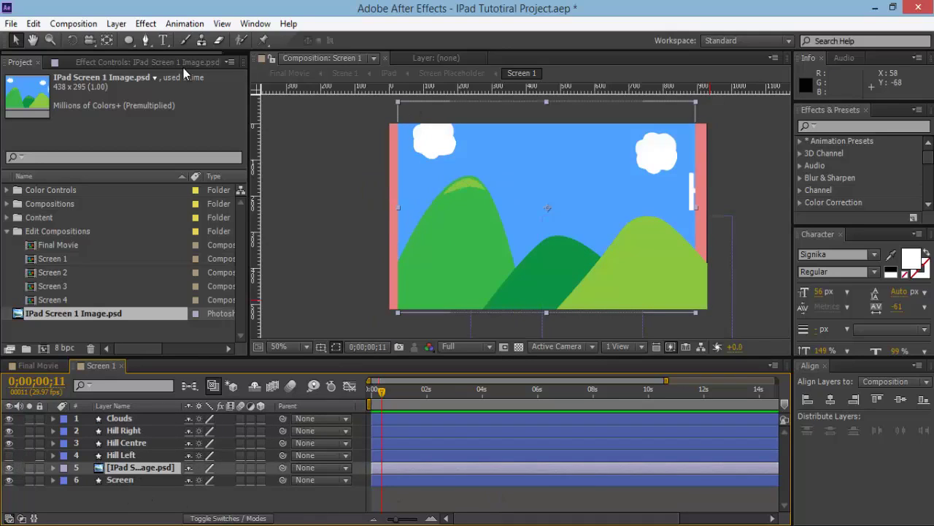
pyautogui.click(147, 40)
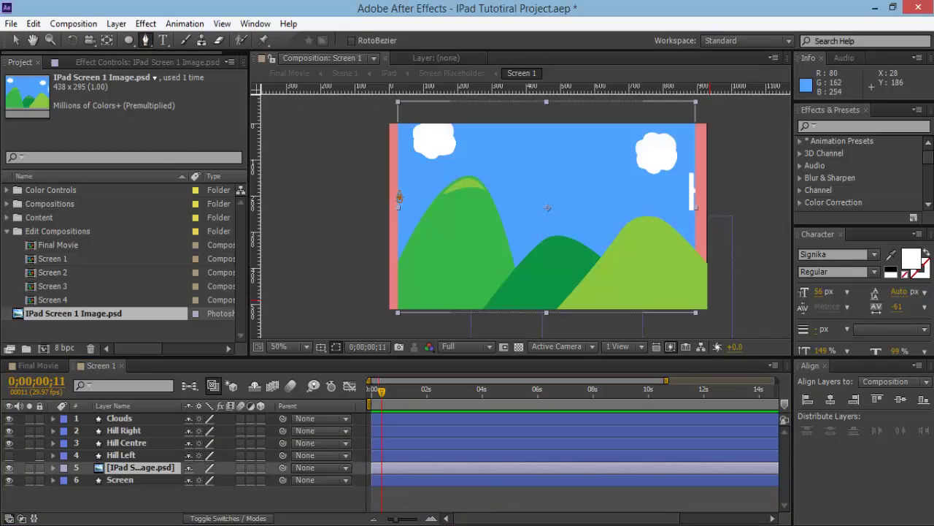
pyautogui.press('.')
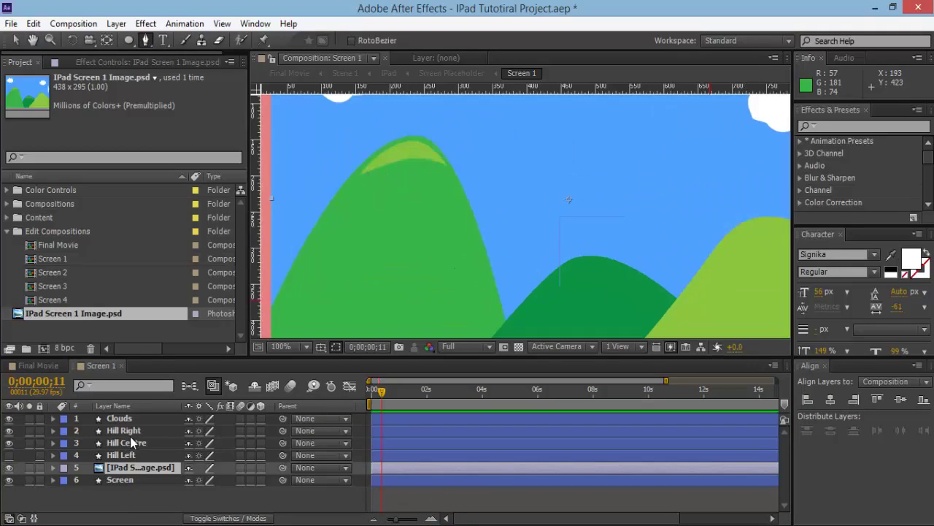
pyautogui.click(179, 493)
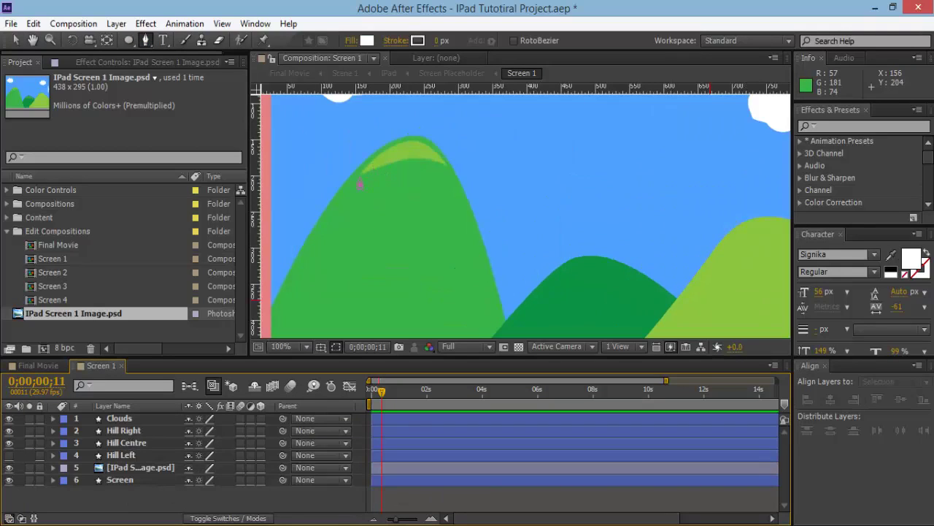
pyautogui.click(369, 181)
pyautogui.moveTo(399, 156); pyautogui.dragTo(415, 163)
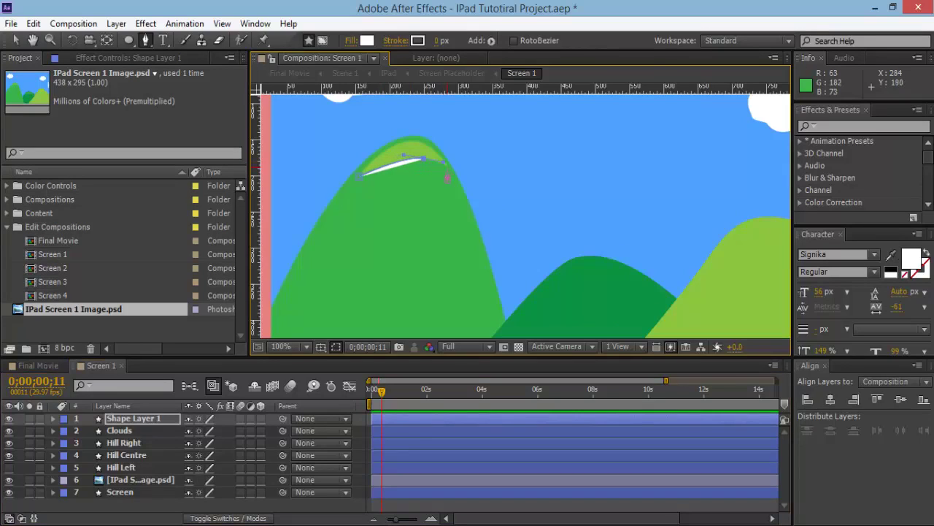
pyautogui.click(445, 169)
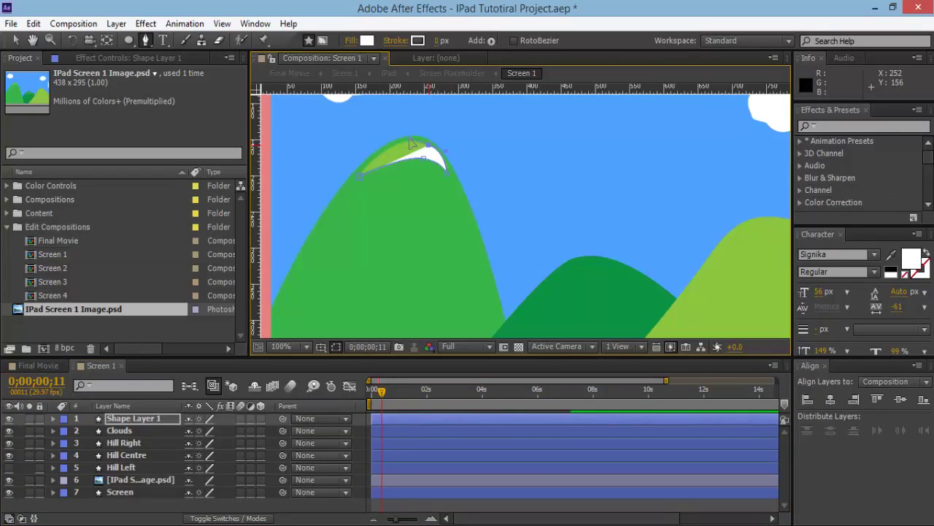
pyautogui.moveTo(359, 179); pyautogui.dragTo(422, 145)
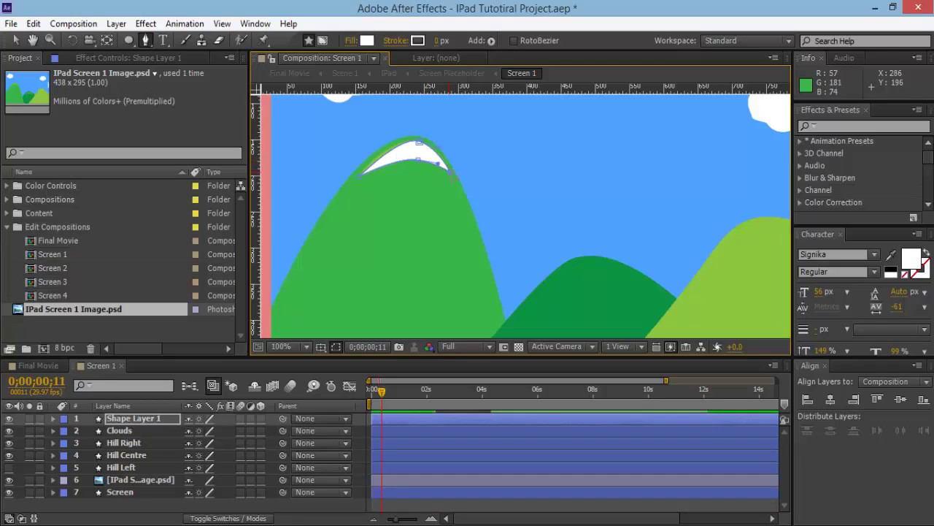
pyautogui.scroll(-2, 443, 206)
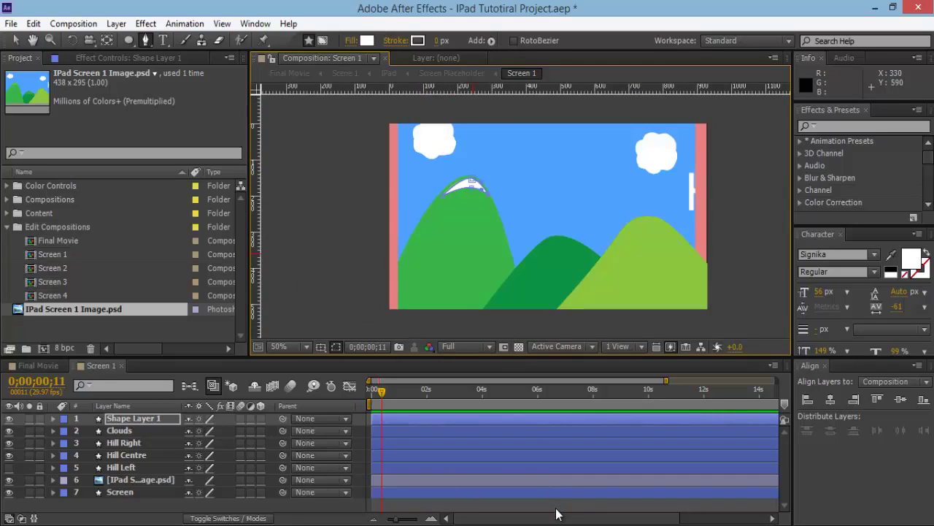
# Place the reference image layer directly above Hill Left, hide the Hill Centre layer, and clear the layer selection
pyautogui.click(557, 511)
pyautogui.scroll(2, 574, 317)
pyautogui.moveTo(135, 479); pyautogui.dragTo(141, 465)
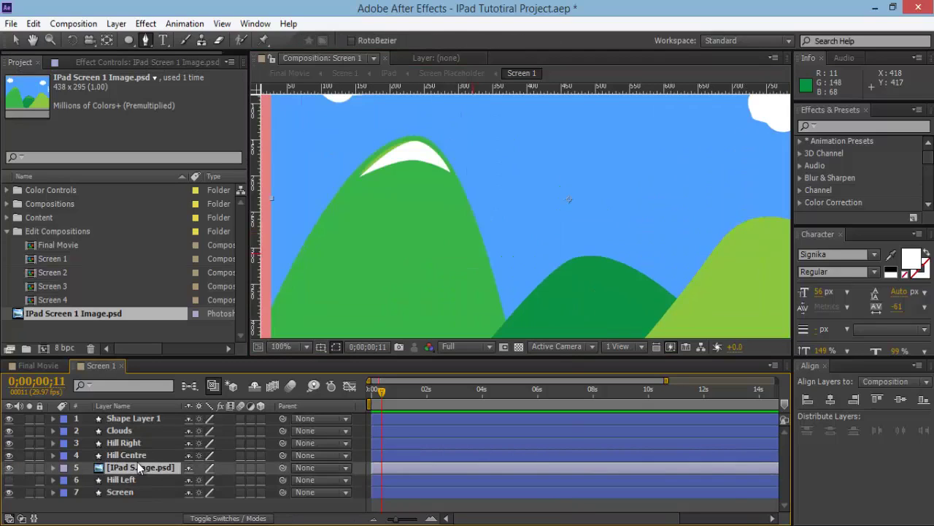
pyautogui.click(9, 456)
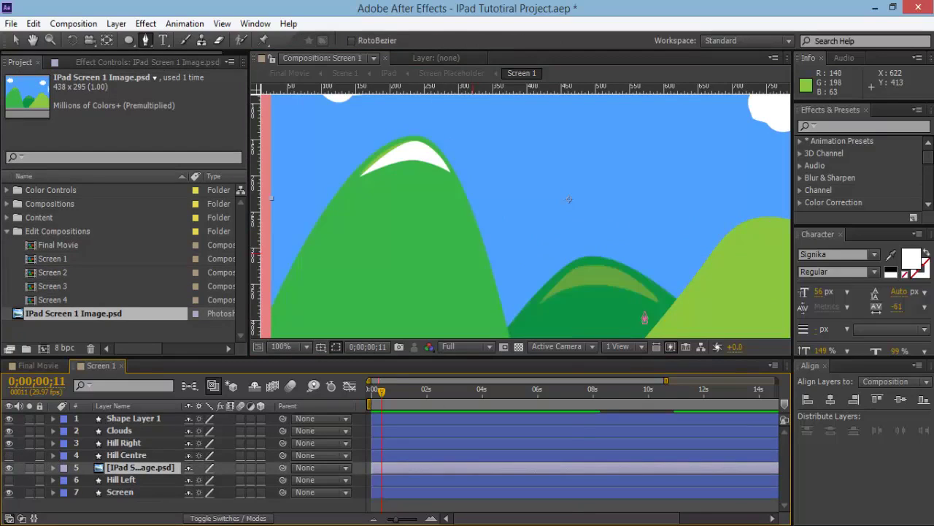
pyautogui.click(544, 499)
pyautogui.click(511, 502)
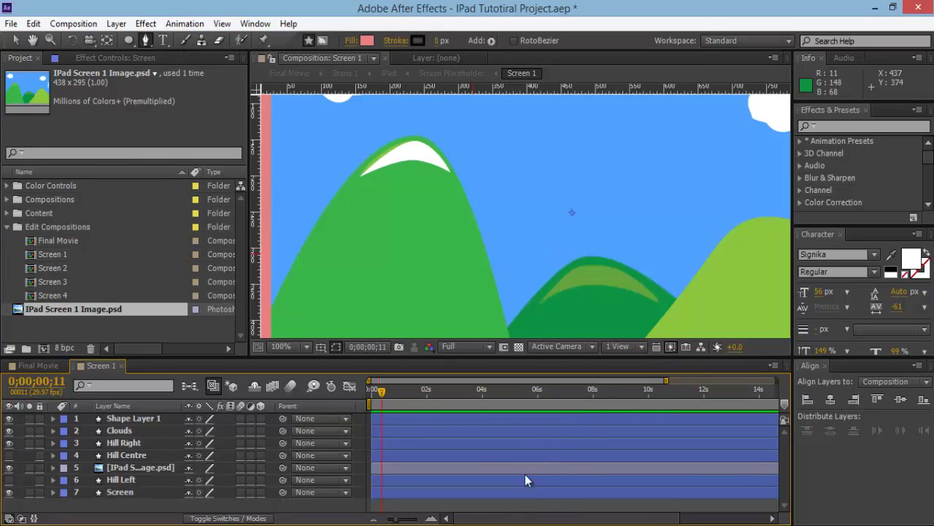
# Trace the crescent highlight near the centre hill's peak as a closed Pen shape on a new shape layer
pyautogui.click(592, 297)
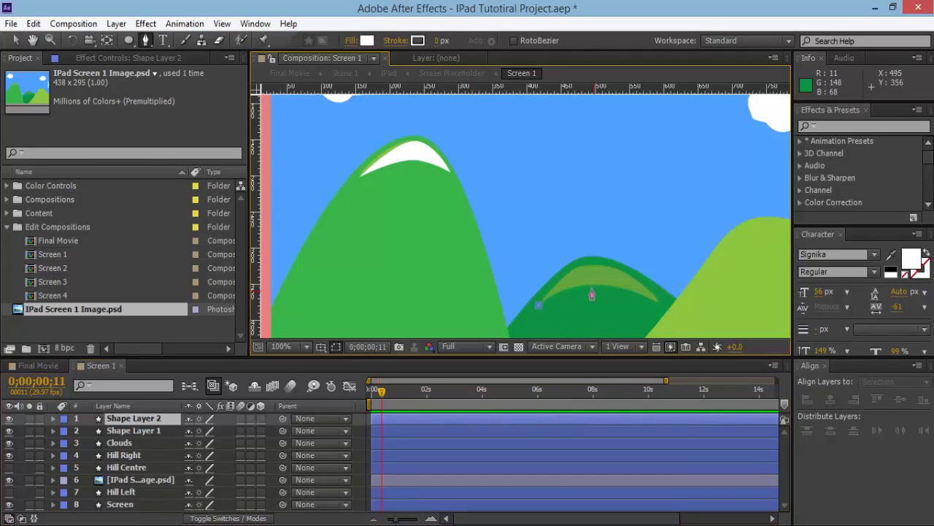
pyautogui.moveTo(591, 289); pyautogui.dragTo(615, 287)
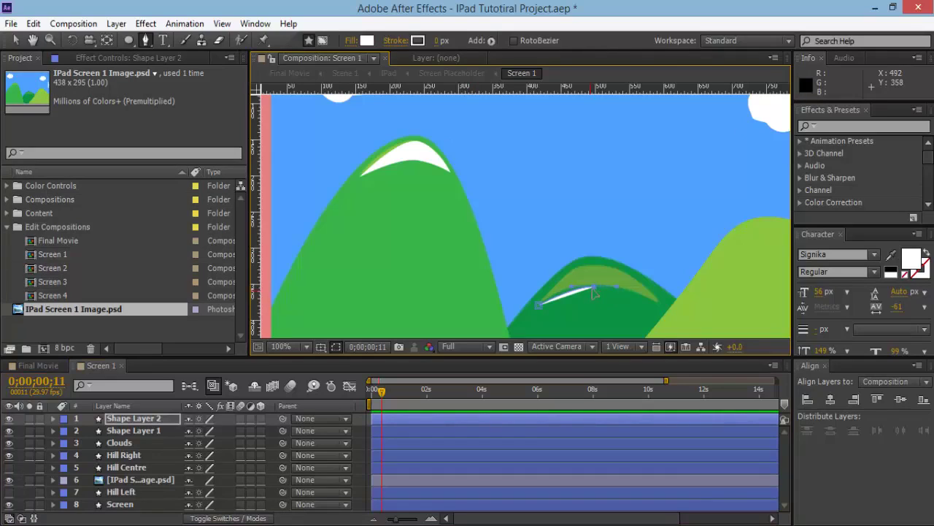
pyautogui.moveTo(656, 298); pyautogui.dragTo(674, 310)
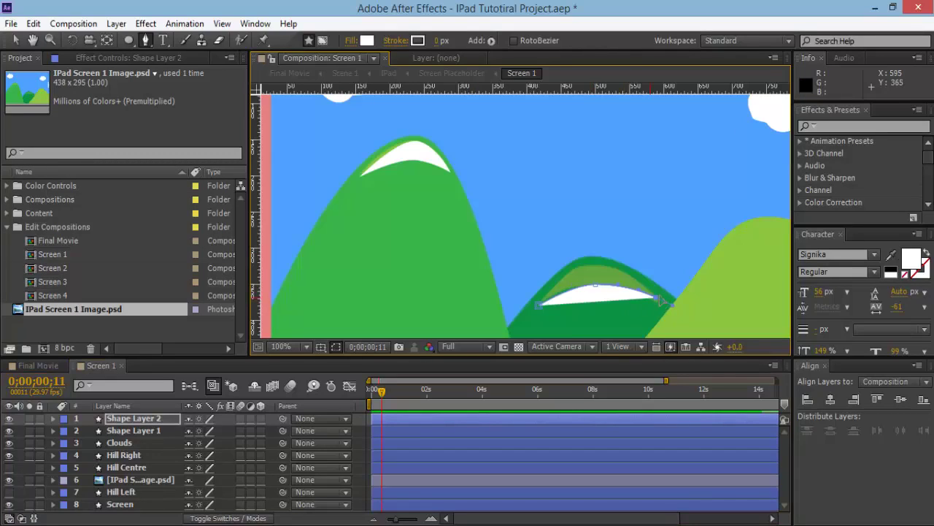
pyautogui.moveTo(606, 267); pyautogui.dragTo(414, 219)
pyautogui.click(539, 305)
pyautogui.press('v')
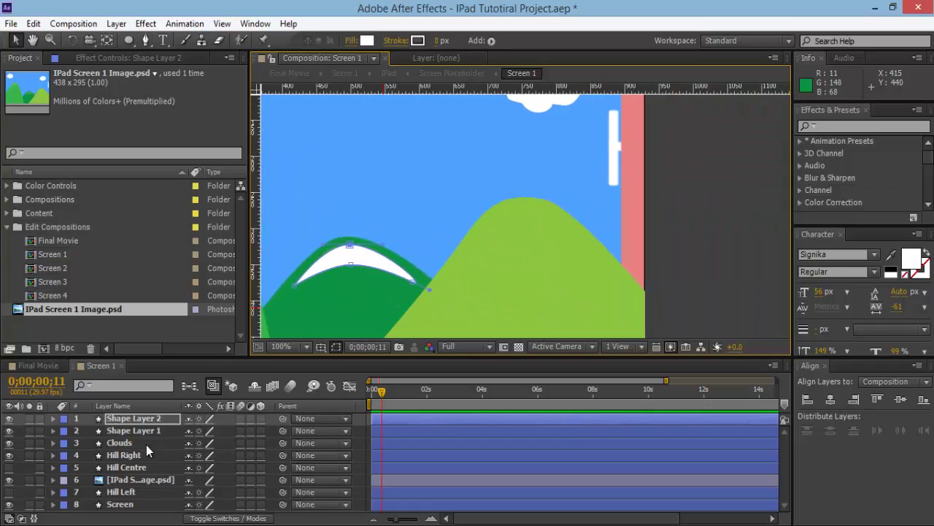
# Select the reference image layer and hide the Hill Right layer
pyautogui.click(94, 480)
pyautogui.click(9, 455)
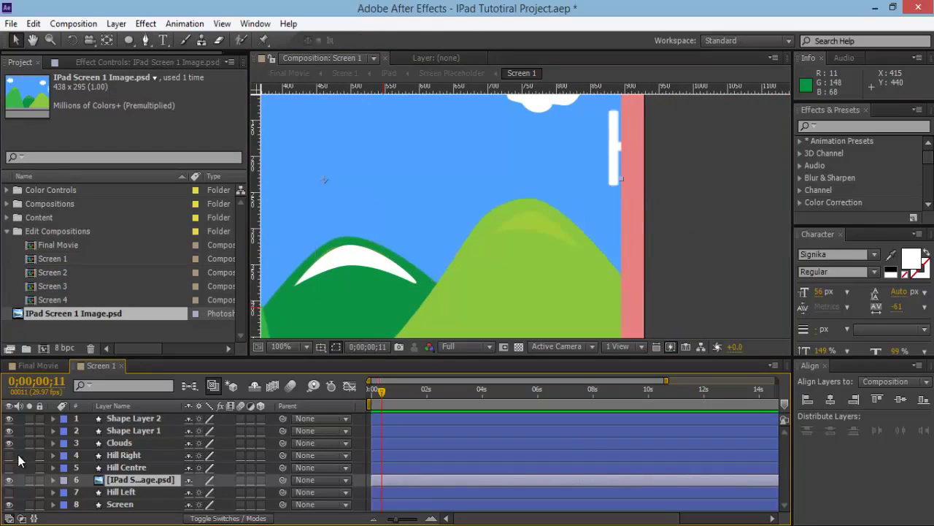
pyautogui.click(145, 41)
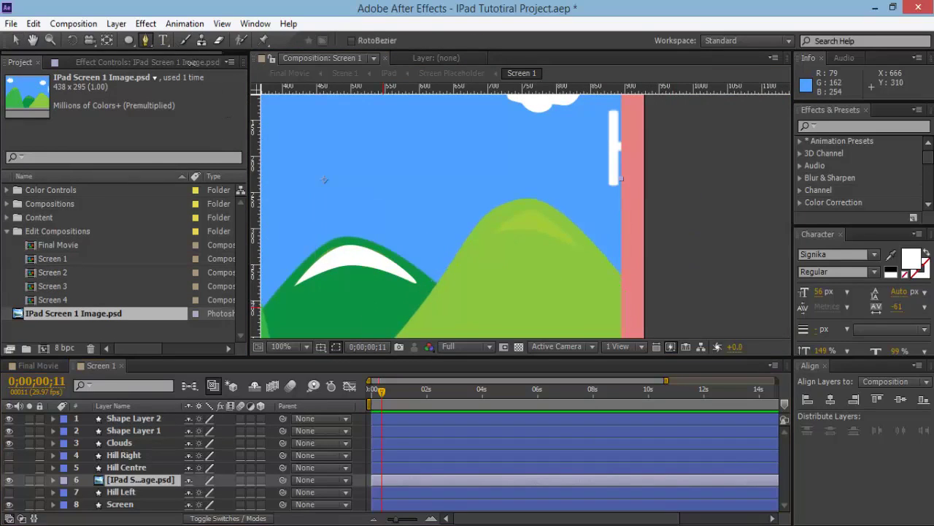
pyautogui.click(491, 233)
pyautogui.moveTo(533, 229); pyautogui.dragTo(585, 241)
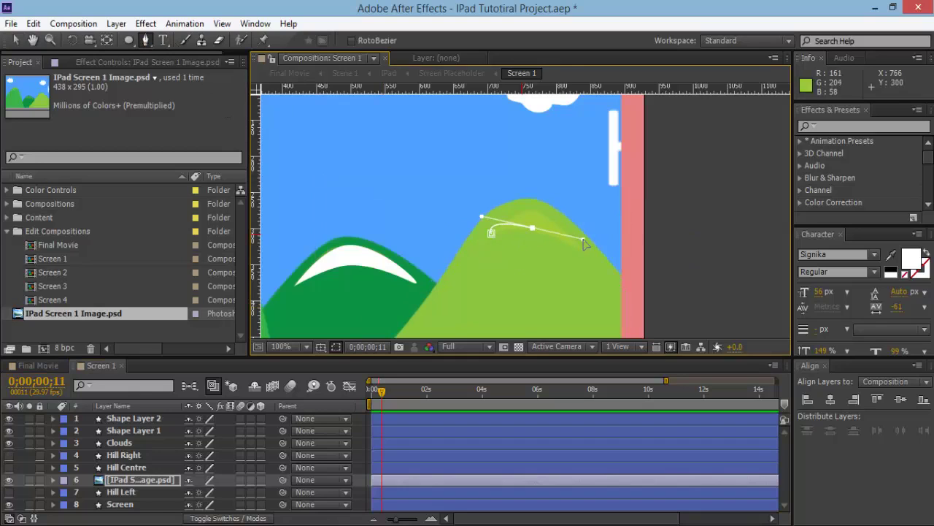
pyautogui.hotkey('ctrl', 'z')
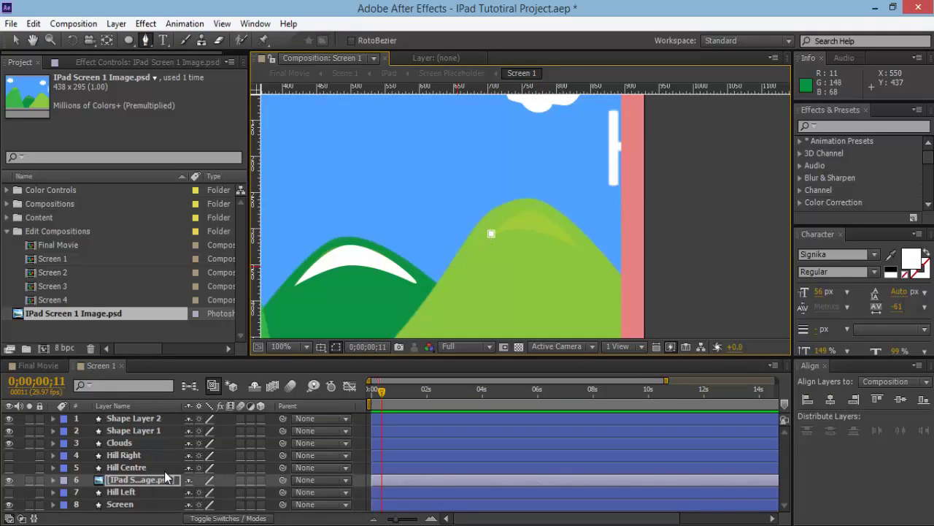
pyautogui.hotkey('ctrl', 'z')
# With no layer selected, trace the crescent highlight near the right hill's peak as a closed Pen shape on a new shape layer, and deselect it
pyautogui.press('F2')
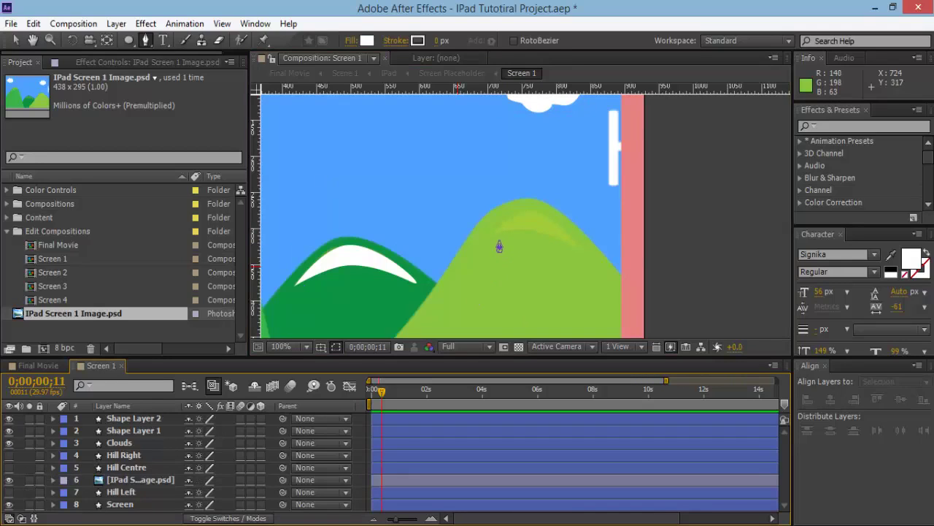
pyautogui.click(491, 235)
pyautogui.moveTo(524, 234); pyautogui.dragTo(517, 204)
pyautogui.click(578, 249)
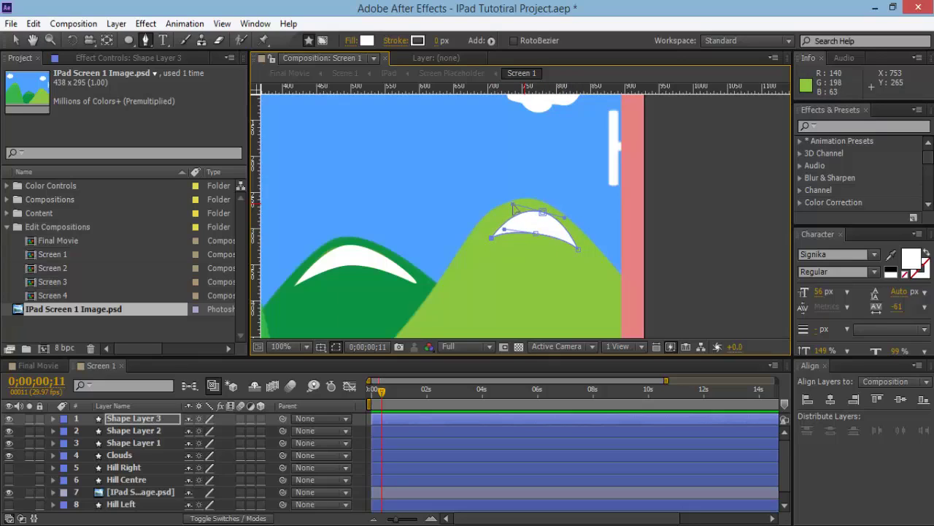
pyautogui.scroll(-4, 525, 241)
pyautogui.press('v')
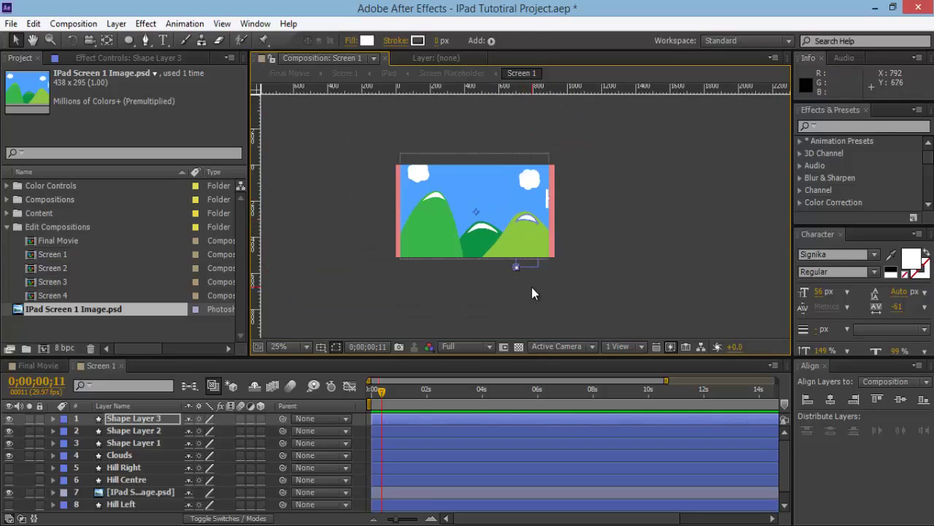
pyautogui.click(535, 285)
# Hide the reference image layer and turn the visibility of the Hill Centre, Hill Right and Hill Left layers back on
pyautogui.scroll(2, 527, 221)
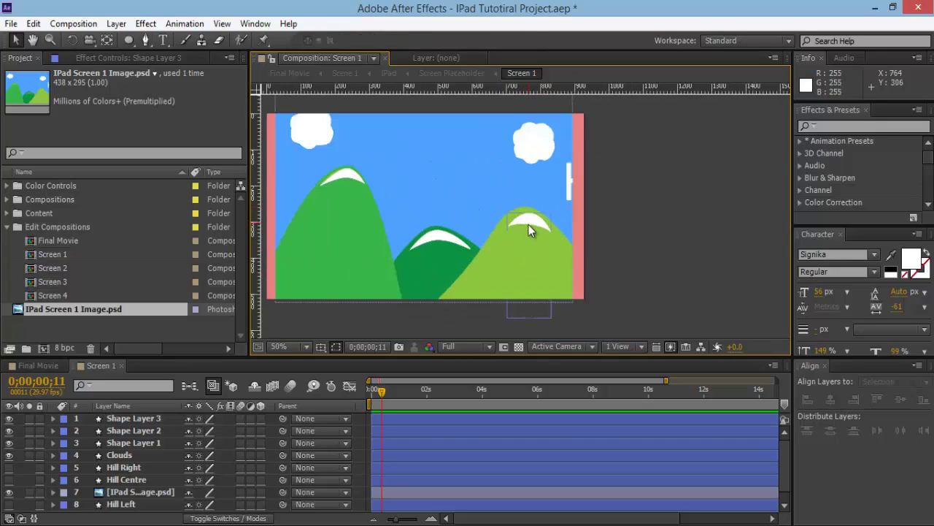
pyautogui.click(8, 492)
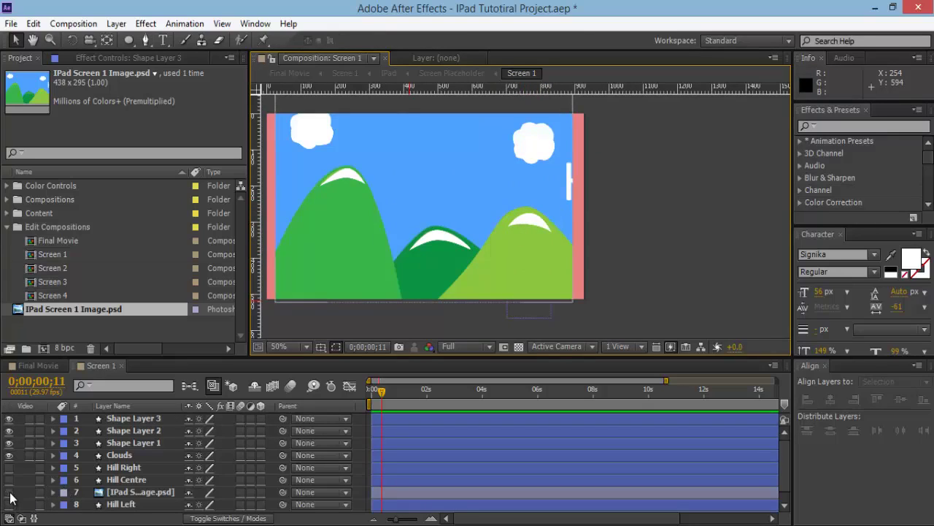
pyautogui.click(9, 479)
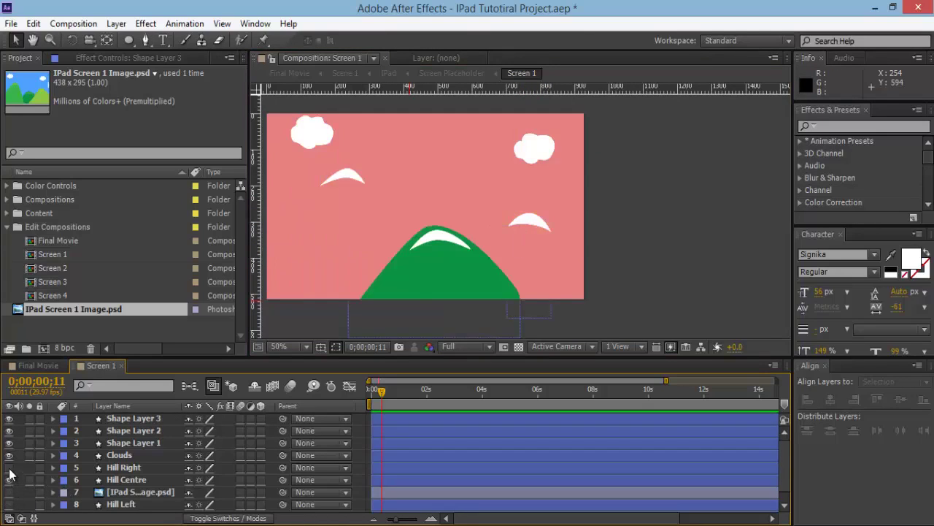
pyautogui.click(9, 467)
pyautogui.click(10, 504)
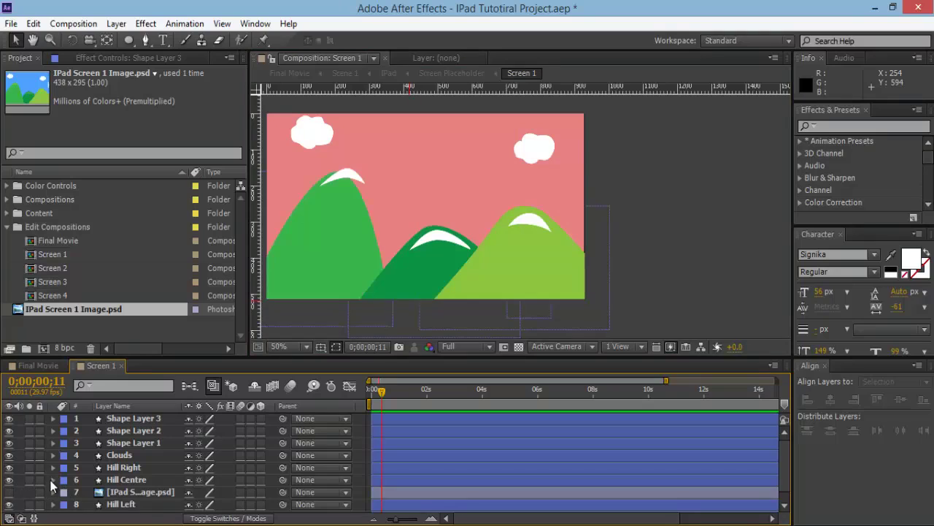
# Move the left hill's highlight slightly down and to the left onto the peak, and lower its layer opacity to 56%
pyautogui.moveTo(348, 181)
pyautogui.mouseDown()
pyautogui.moveTo(335, 188)
pyautogui.moveTo(342, 185)
pyautogui.mouseUp()
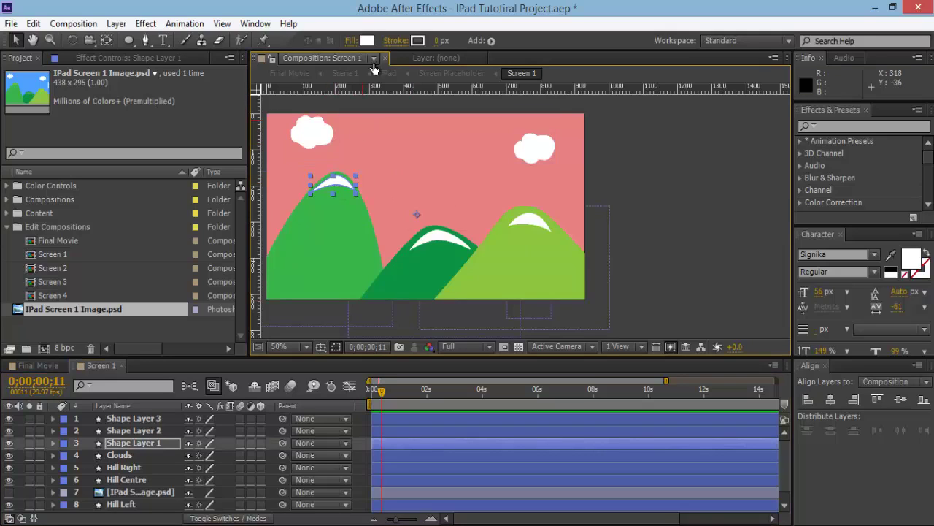
pyautogui.click(140, 446)
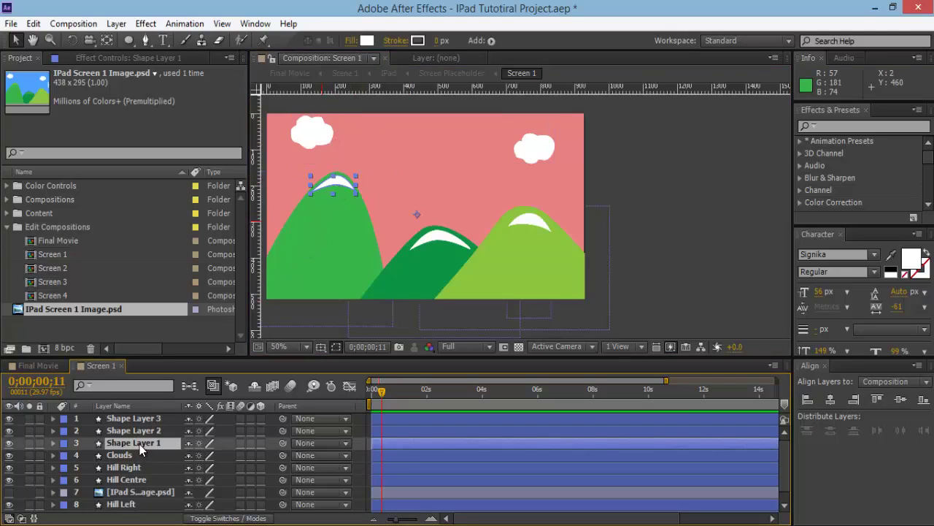
pyautogui.press('t')
pyautogui.moveTo(191, 455); pyautogui.dragTo(180, 459)
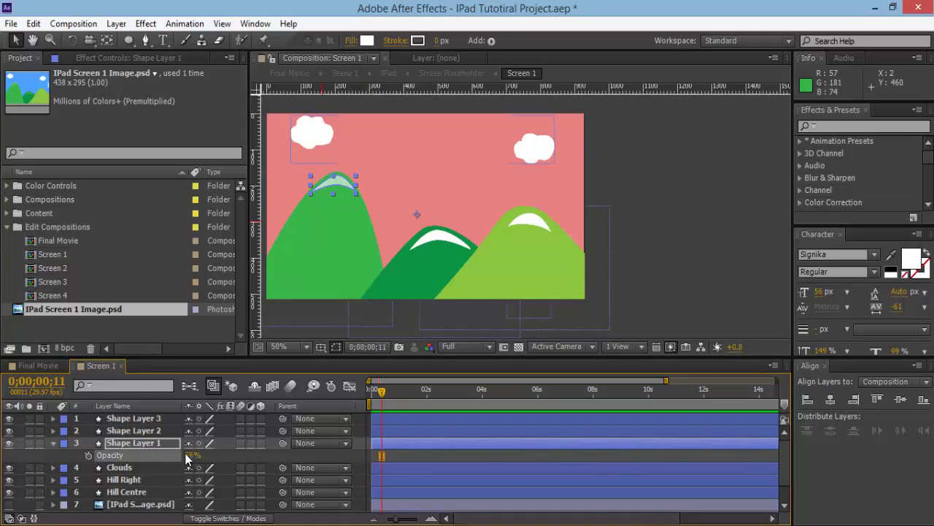
# Sample the left hill's green as the highlight's fill, lighten it to 73D681, and deselect the layer
pyautogui.click(366, 40)
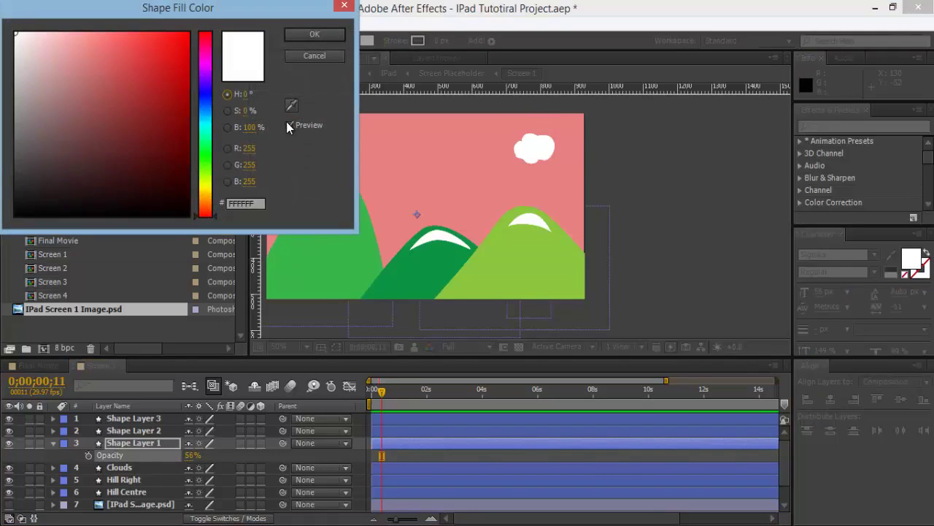
pyautogui.click(291, 105)
pyautogui.click(319, 242)
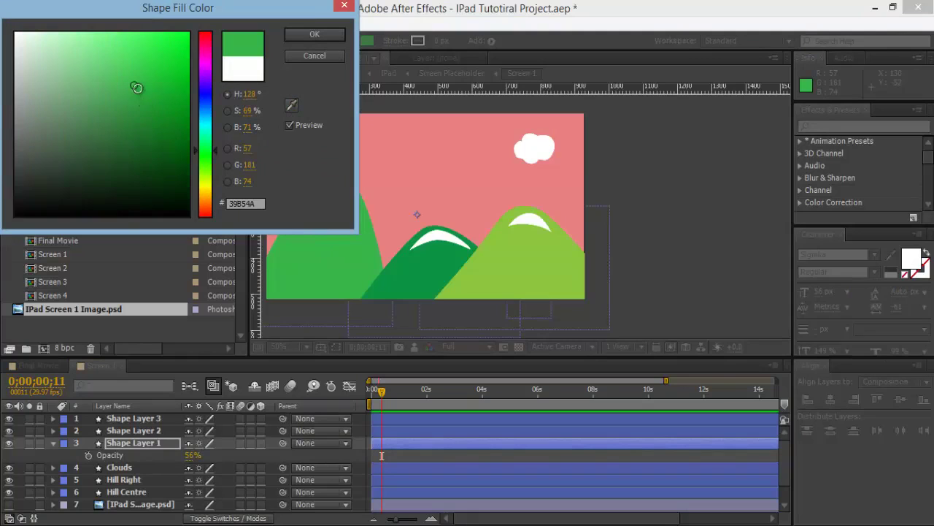
pyautogui.moveTo(135, 86); pyautogui.dragTo(108, 68)
pyautogui.click(96, 60)
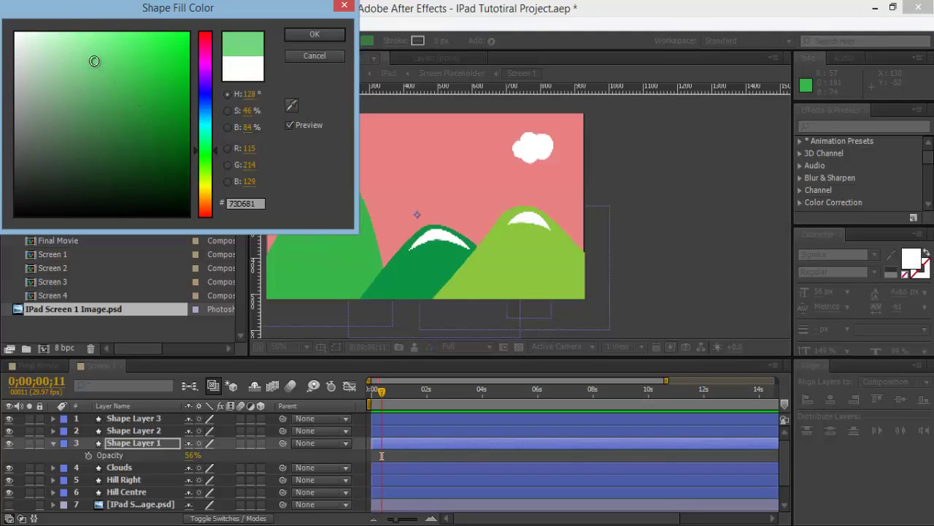
pyautogui.click(314, 34)
pyautogui.click(700, 233)
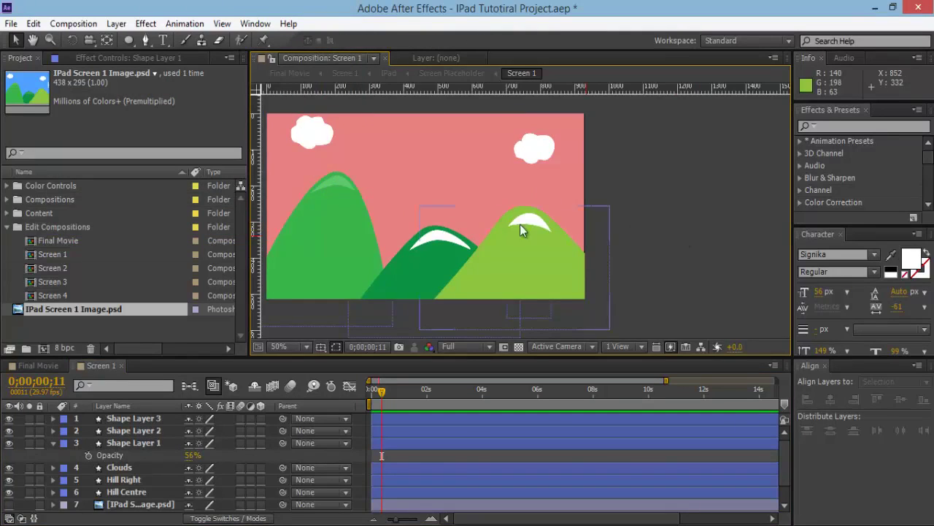
# Make the reference image layer visible again and move it directly beneath Shape Layer 1
pyautogui.click(9, 504)
pyautogui.click(138, 504)
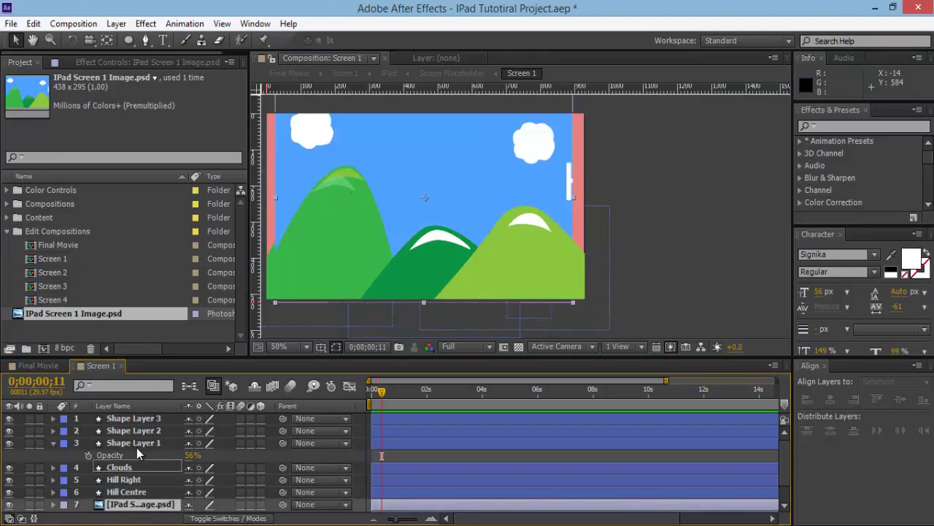
pyautogui.moveTo(150, 422); pyautogui.dragTo(148, 449)
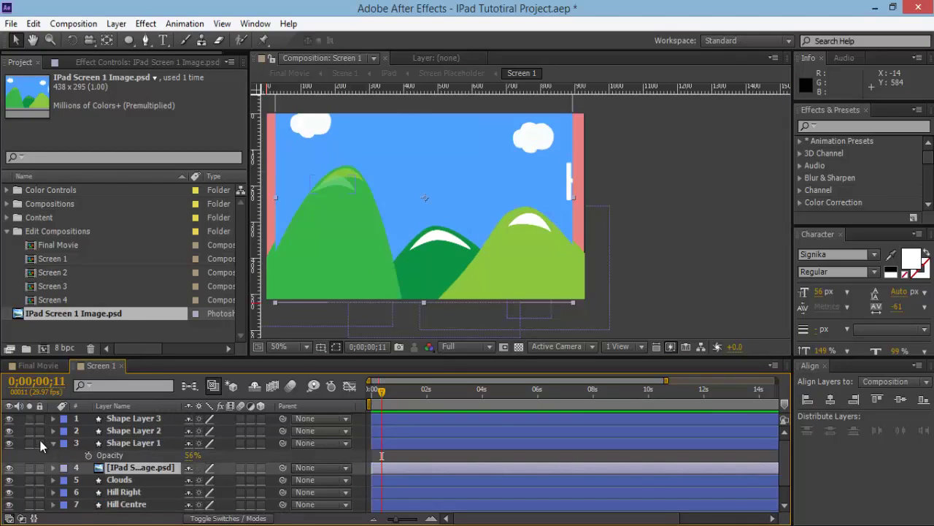
pyautogui.click(136, 443)
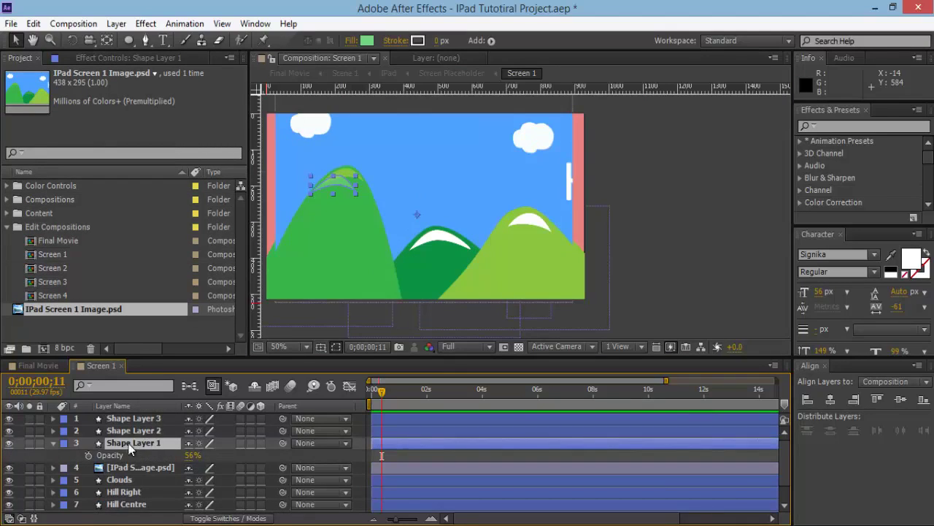
pyautogui.click(142, 429)
# Move the reference image layer beneath Hill Left and hide the Hill Right, Hill Centre and Hill Left layers
pyautogui.click(145, 492)
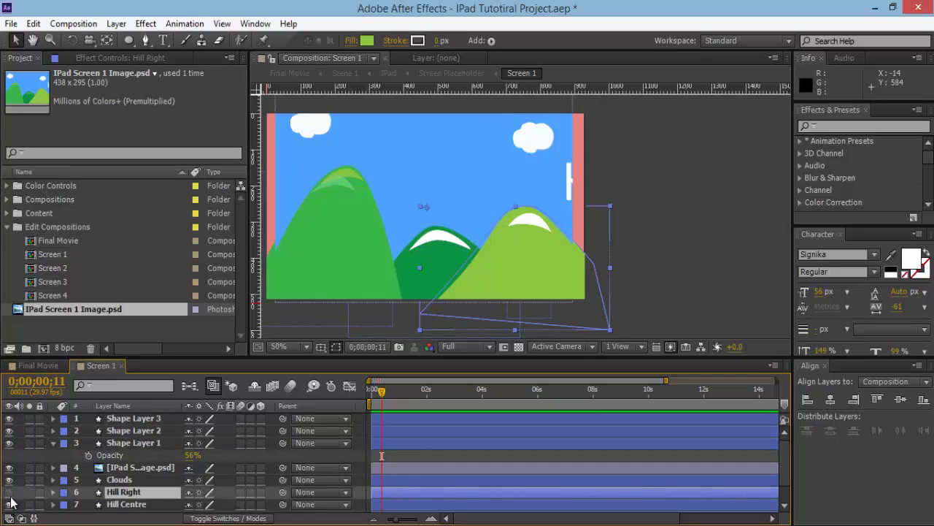
pyautogui.click(134, 468)
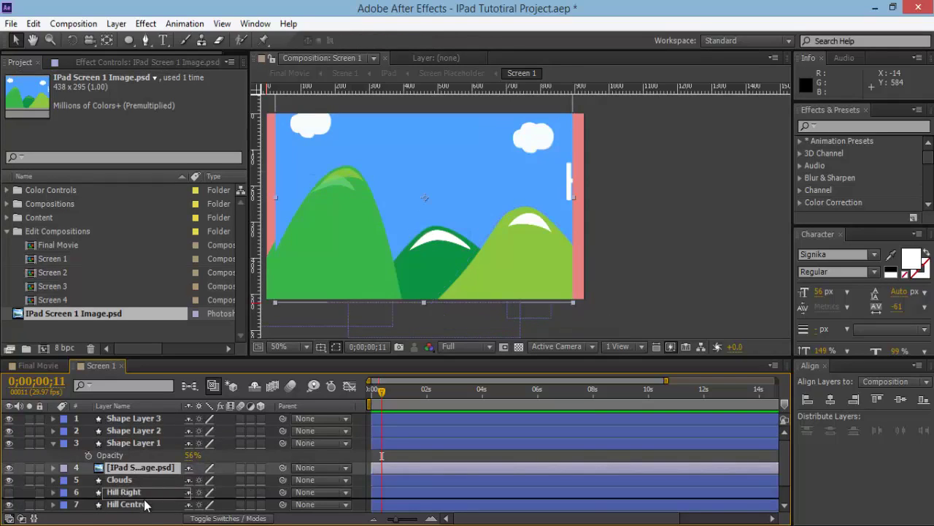
pyautogui.scroll(-1, 150, 489)
pyautogui.moveTo(152, 491); pyautogui.dragTo(152, 501)
pyautogui.click(139, 482)
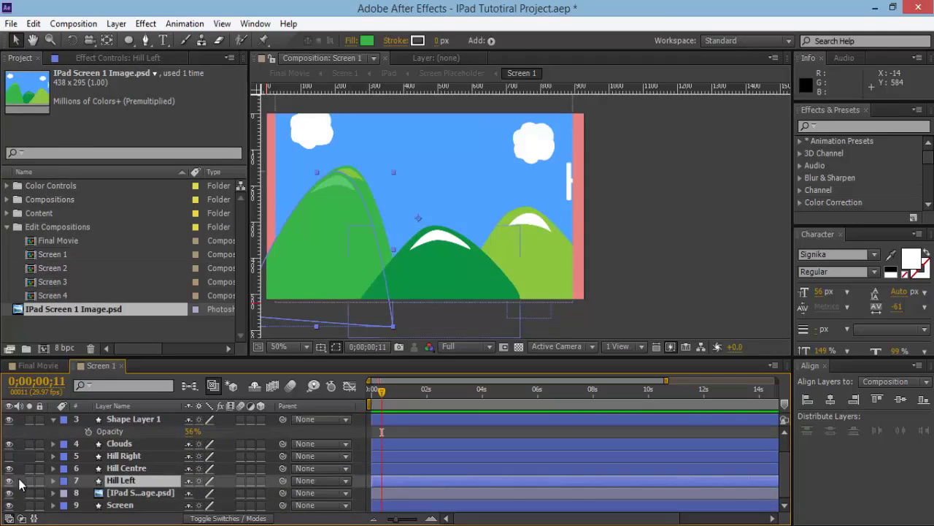
pyautogui.click(718, 260)
# Select the right hill's highlight and hide the three highlight layers, Shape Layer 1, 2 and 3
pyautogui.press('.')
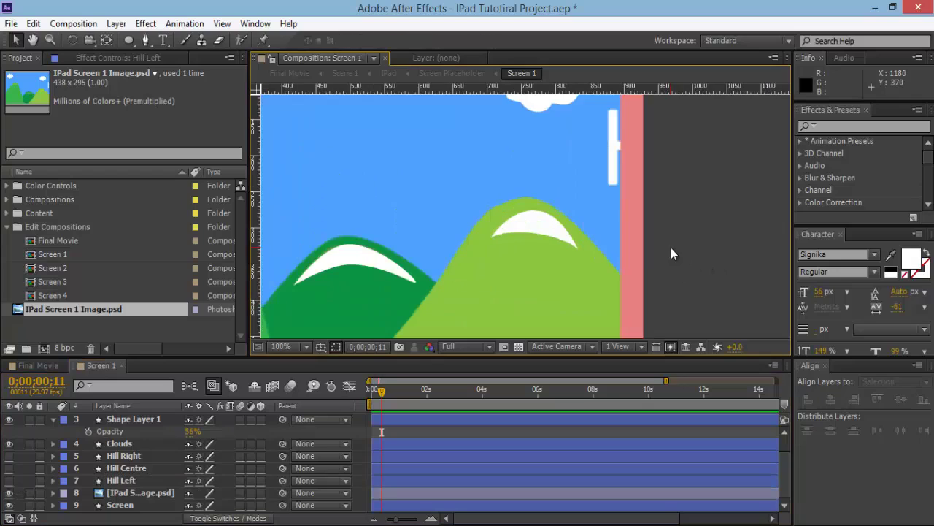
pyautogui.click(534, 235)
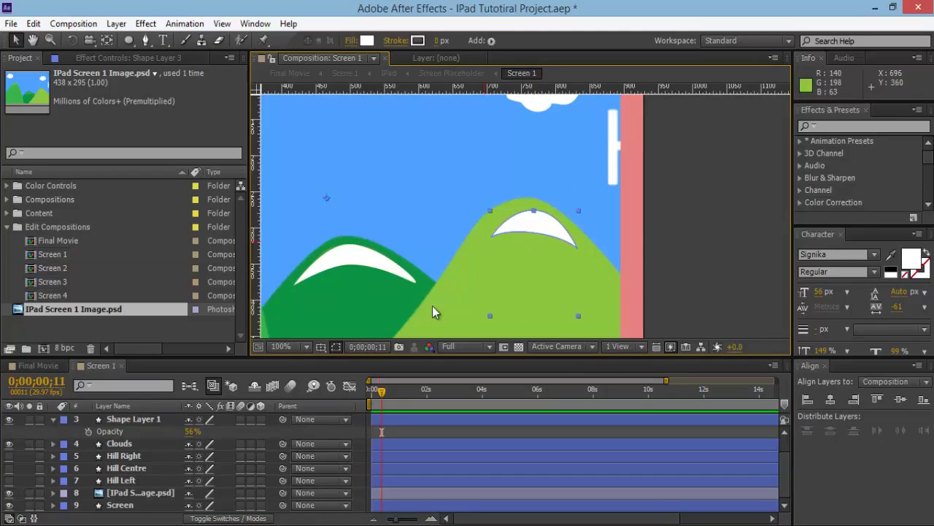
pyautogui.click(10, 442)
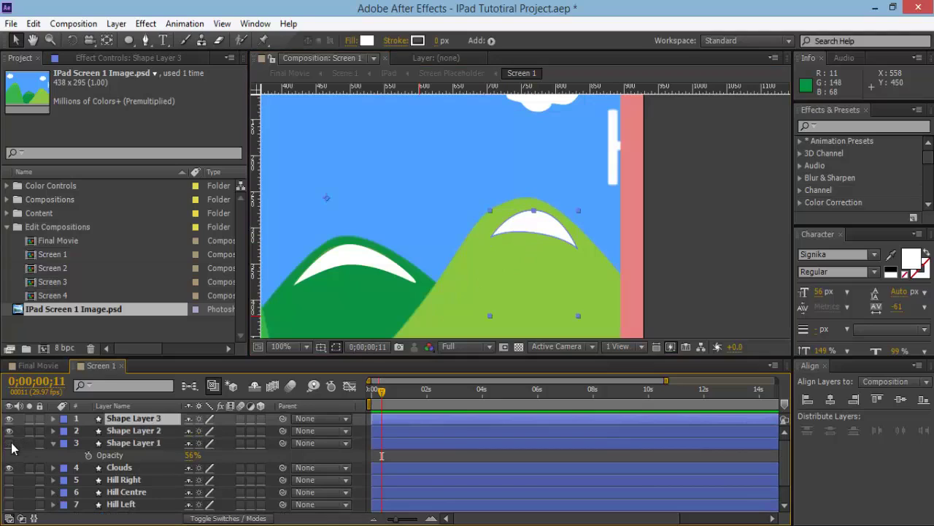
pyautogui.click(10, 430)
pyautogui.click(9, 418)
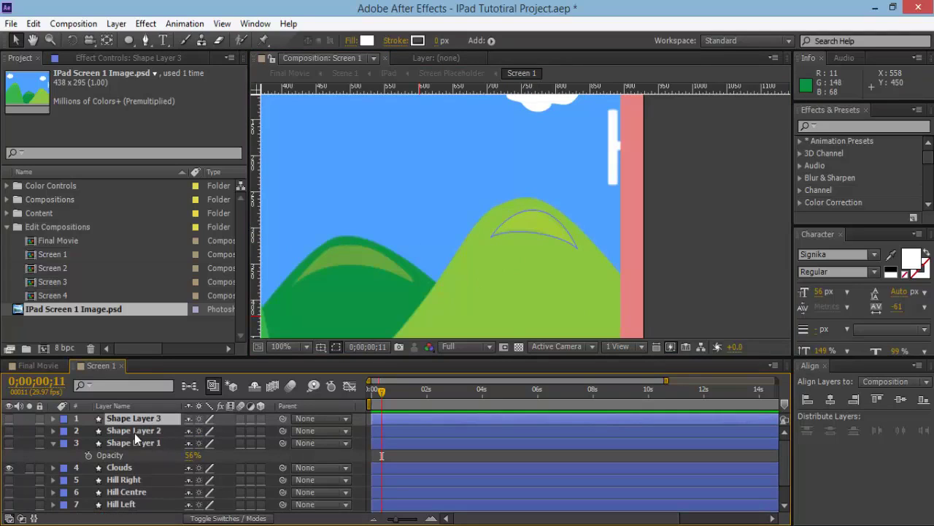
# Set Shape Layer 1's fill to 85C540 by sampling the left hill's highlight in the reference image
pyautogui.click(141, 443)
pyautogui.press(',')
pyautogui.press(',')
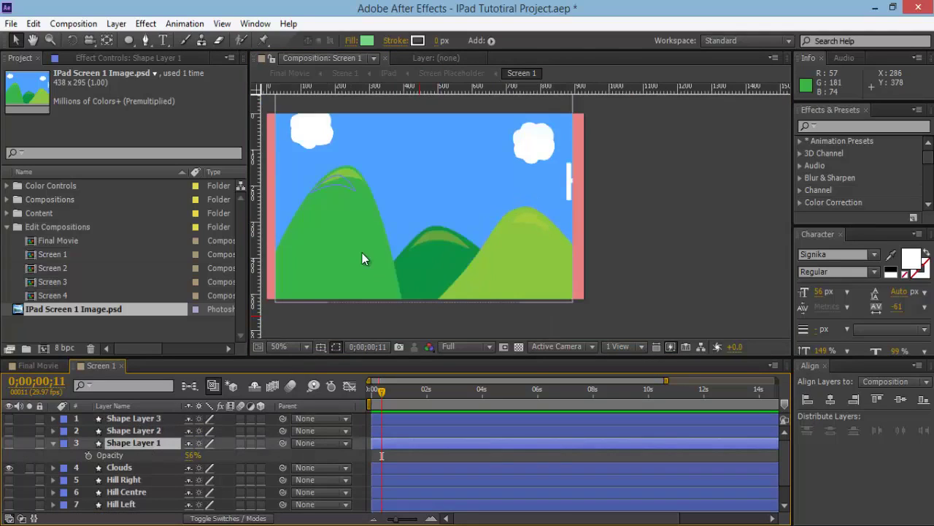
pyautogui.press('space')
pyautogui.moveTo(359, 225); pyautogui.dragTo(520, 284)
pyautogui.scroll(1, 474, 260)
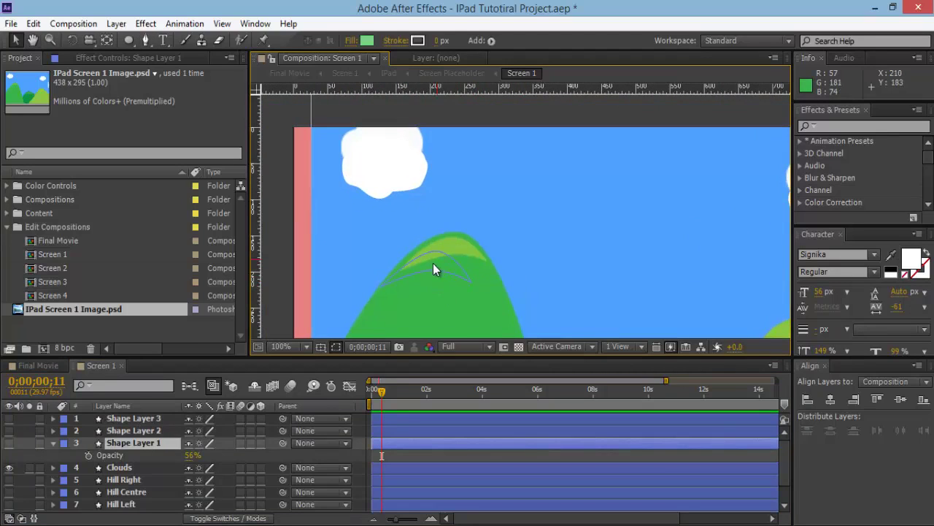
pyautogui.click(366, 40)
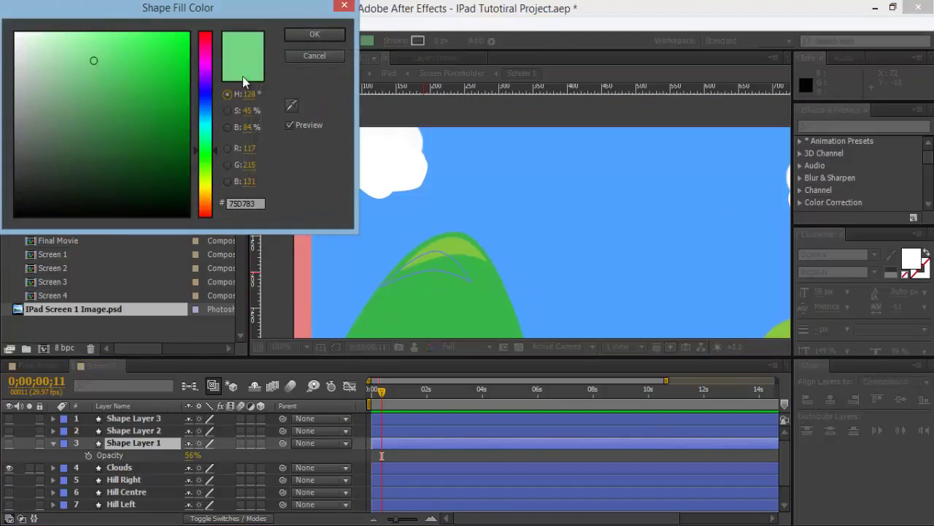
pyautogui.click(291, 105)
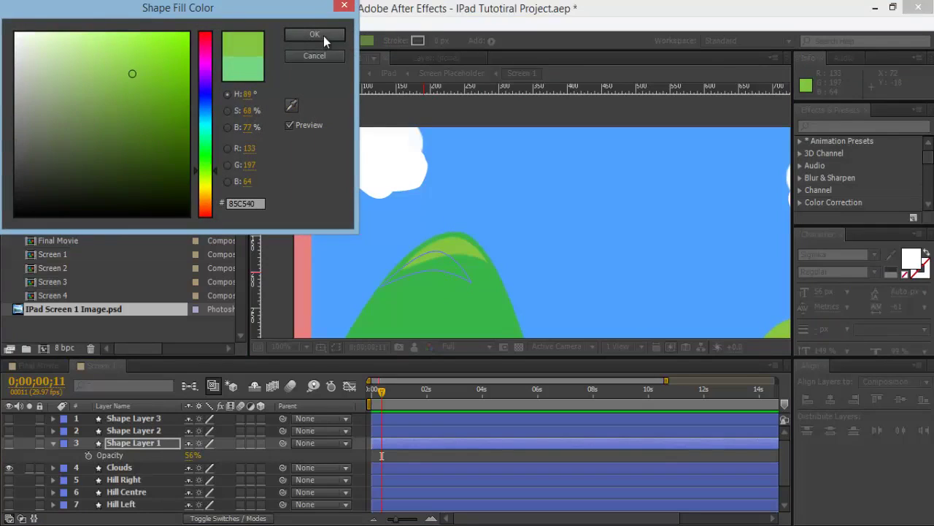
pyautogui.click(323, 36)
# Rename Shape Layer 1 as Shadow Left
pyautogui.moveTo(613, 268); pyautogui.dragTo(383, 176)
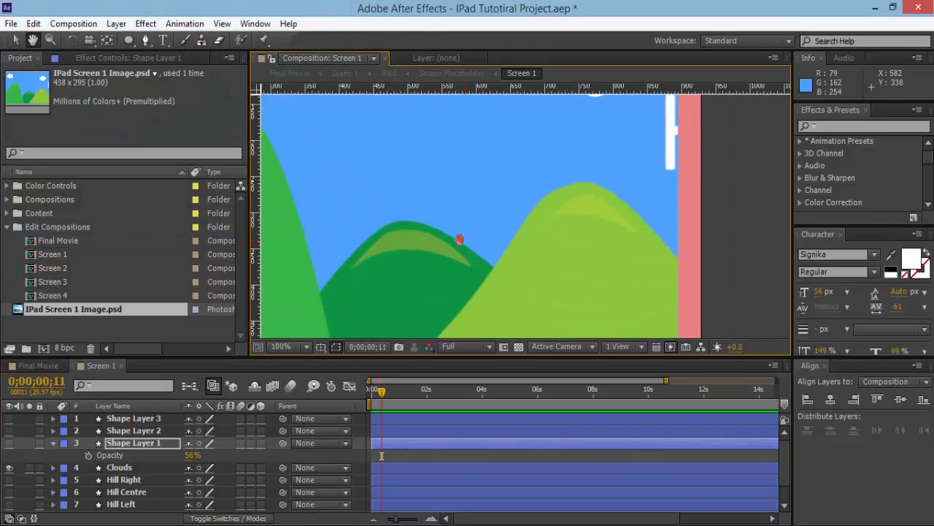
pyautogui.click(151, 443)
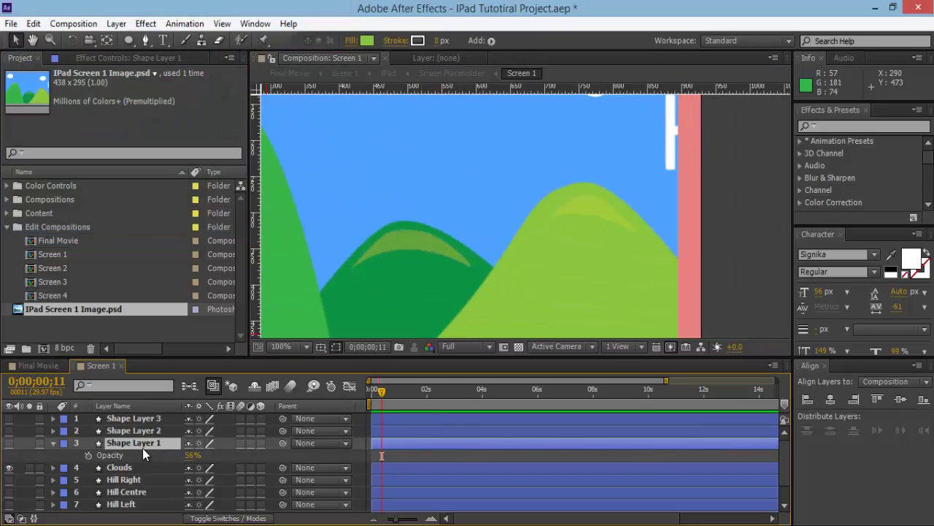
pyautogui.press('Return')
pyautogui.write('Shadow Left')
pyautogui.press('Return')
# Rename Shape Layer 2 as Shadow Middle
pyautogui.click(151, 435)
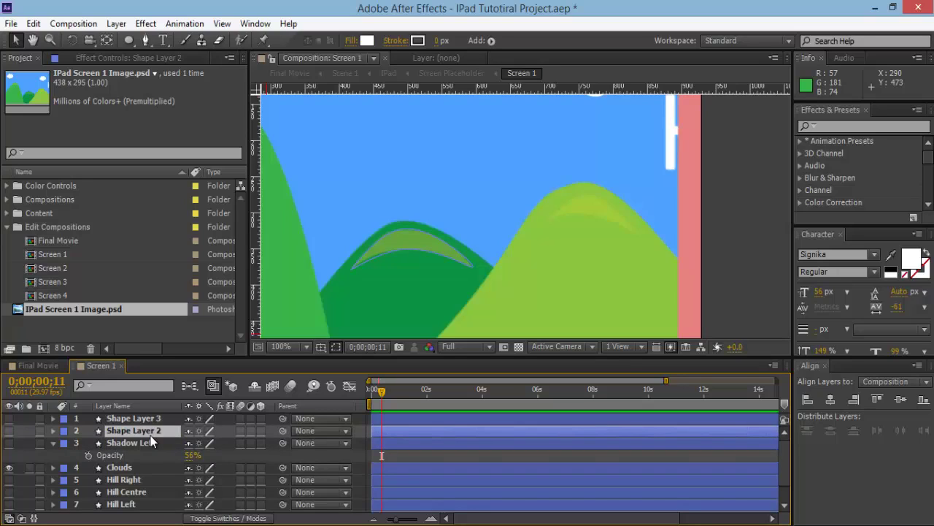
pyautogui.press('Return')
pyautogui.write('Shadow Mi')
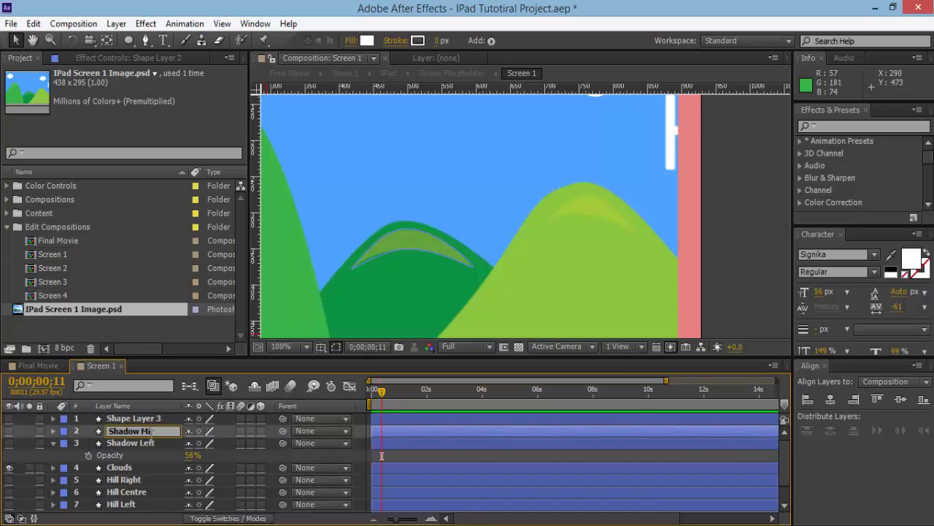
pyautogui.write('ddle')
pyautogui.press('Return')
# Rename Shape Layer 3 as Shadow Right
pyautogui.click(144, 418)
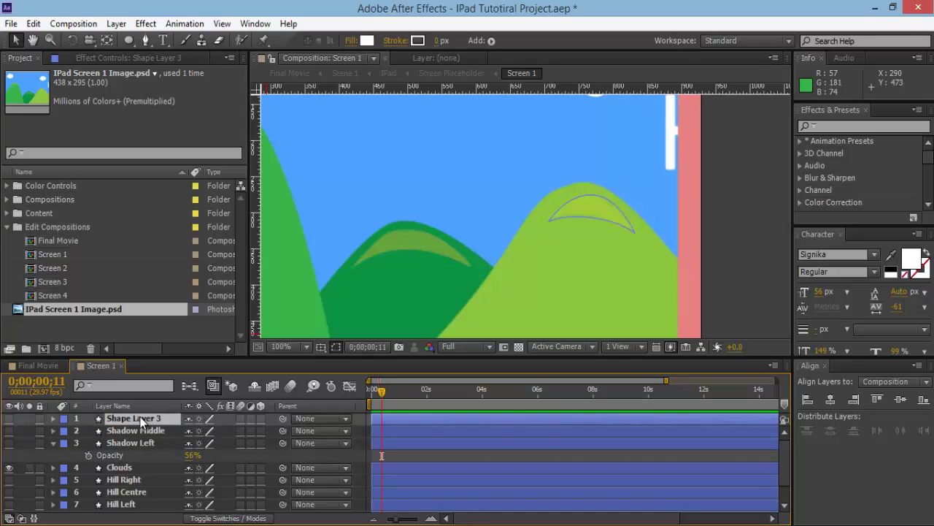
pyautogui.press('Return')
pyautogui.write('Shadow')
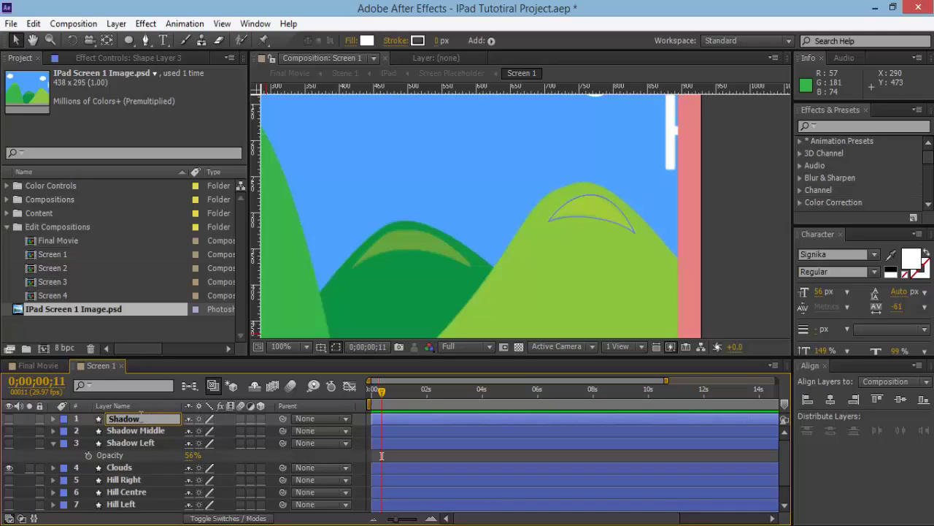
pyautogui.write(' Right')
pyautogui.press('Return')
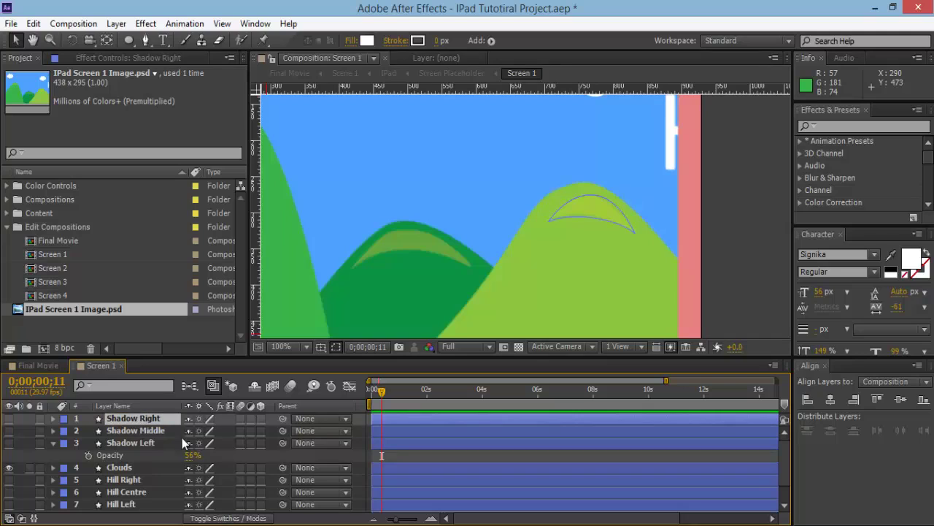
# Set Shadow Middle's fill to 64A53D by sampling the centre hill's highlight in the reference image
pyautogui.click(175, 431)
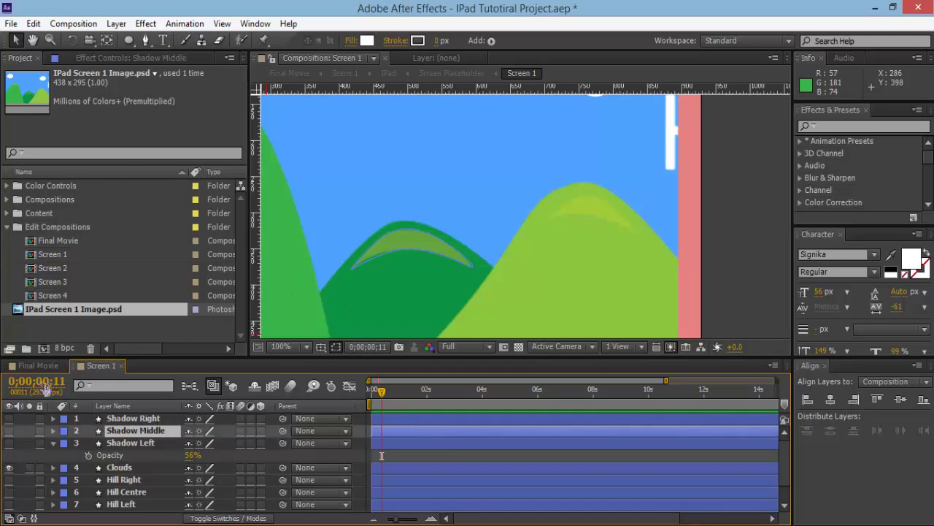
pyautogui.click(367, 41)
pyautogui.click(292, 106)
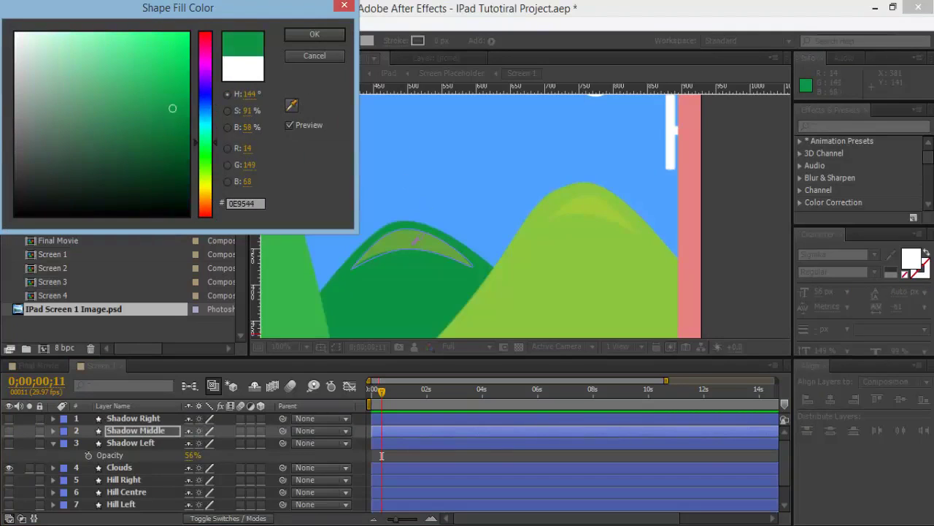
pyautogui.click(407, 235)
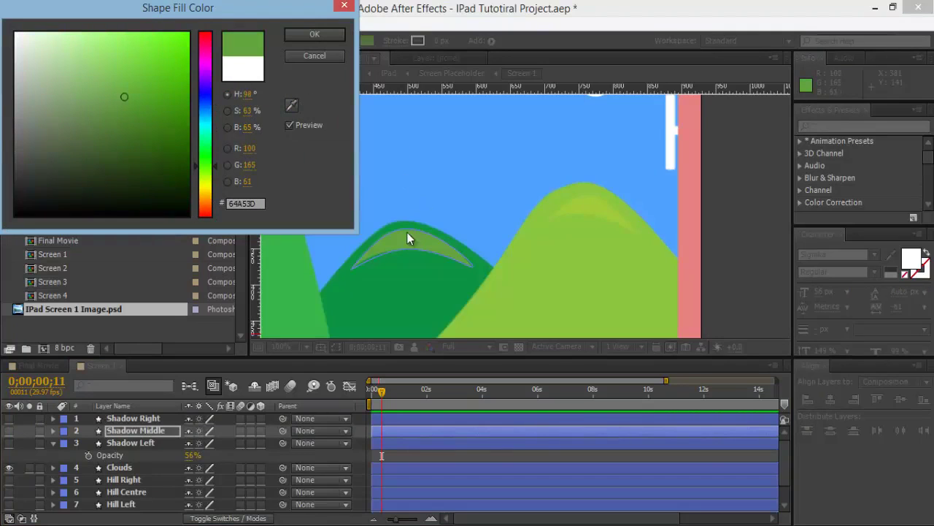
pyautogui.click(323, 41)
# Set Shadow Right's fill to A1CC3A by sampling the right hill's highlight in the reference image
pyautogui.click(155, 419)
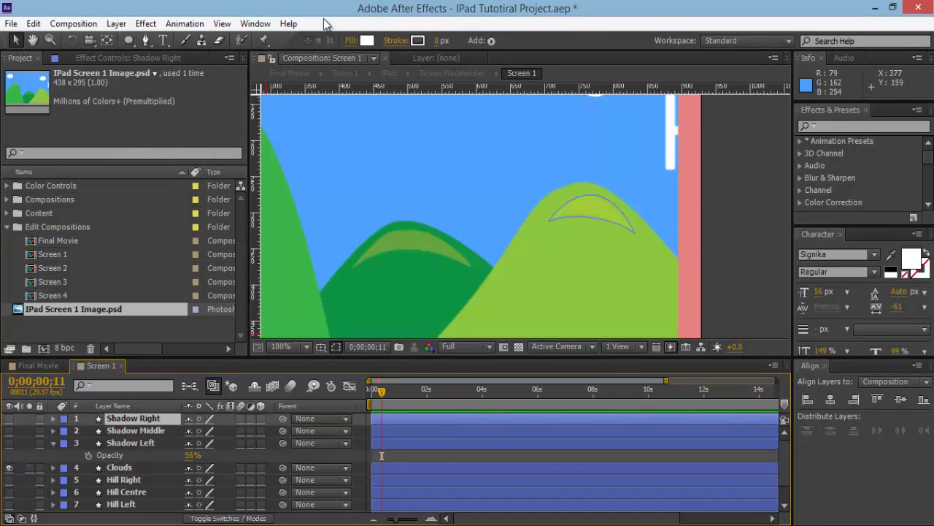
pyautogui.click(367, 41)
pyautogui.click(291, 106)
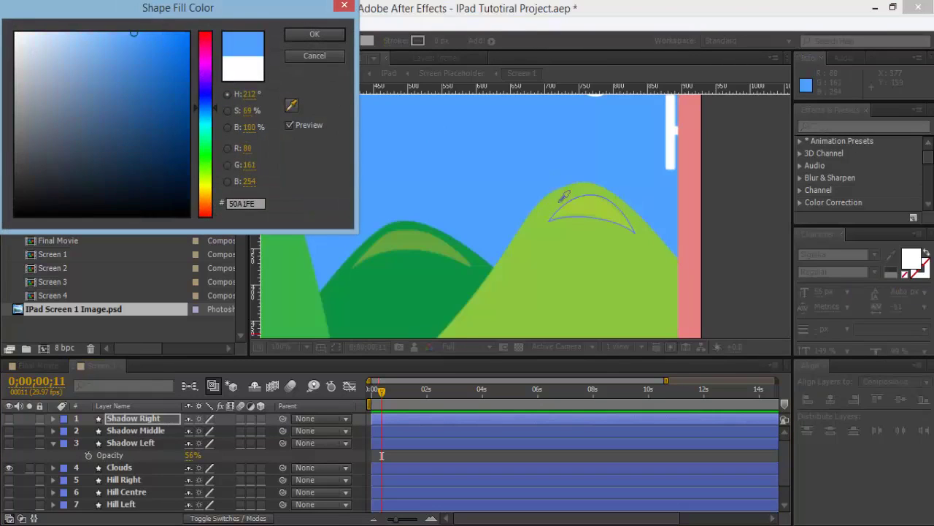
pyautogui.click(590, 209)
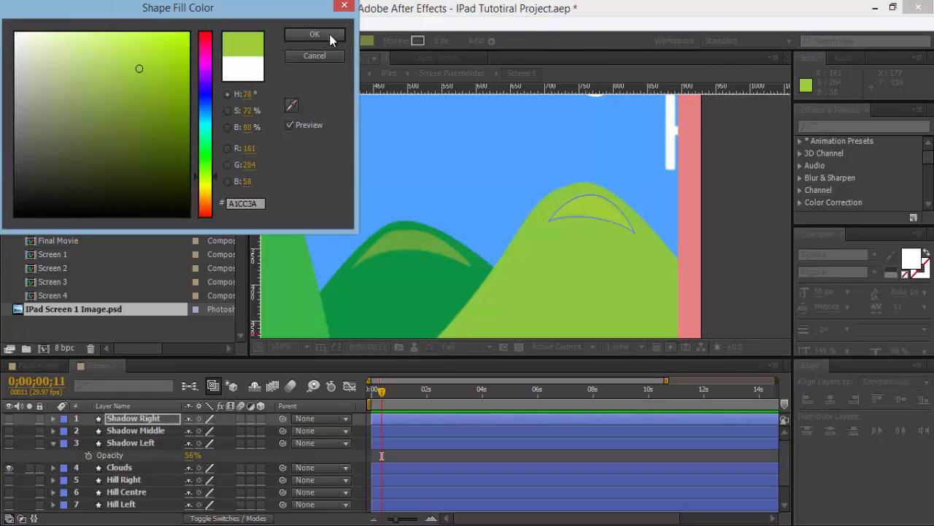
pyautogui.click(329, 35)
# Make the three shadow layers and three hill layers visible again and hide the reference image layer
pyautogui.moveTo(10, 433); pyautogui.dragTo(8, 418)
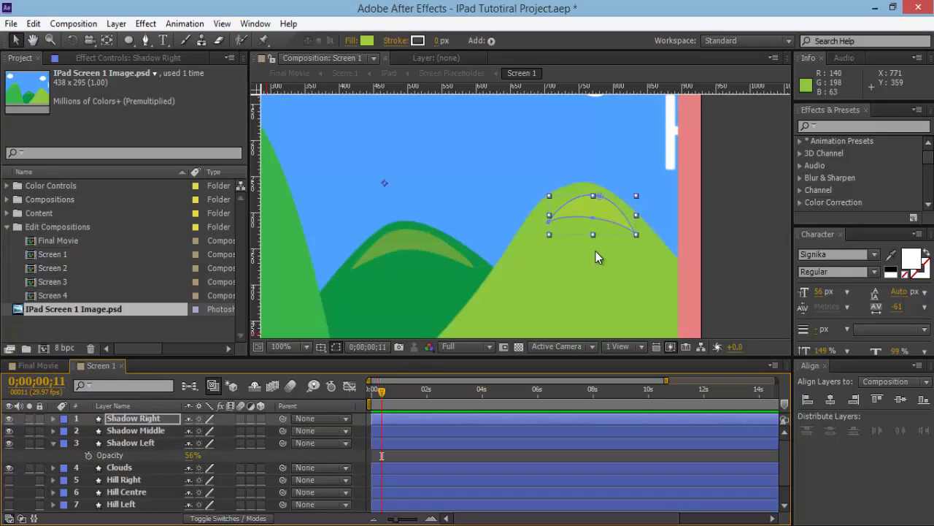
pyautogui.press(',')
pyautogui.click(691, 281)
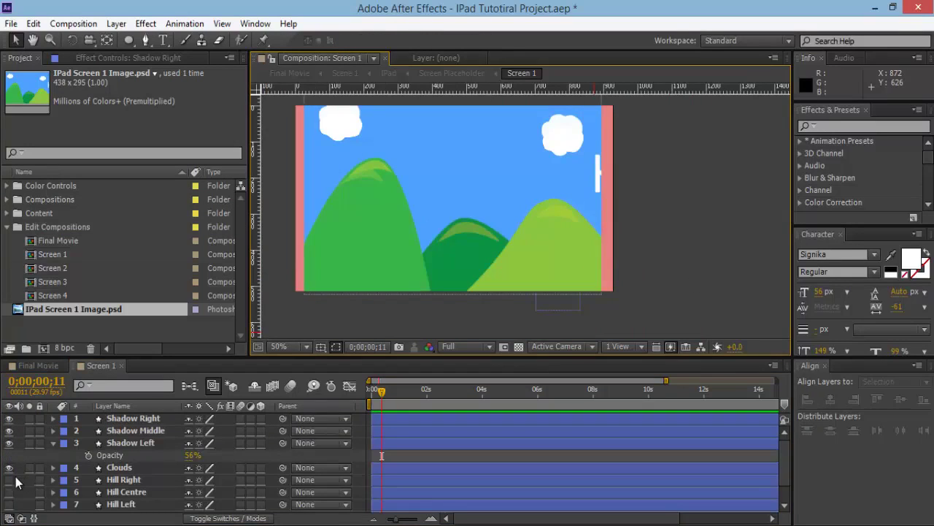
pyautogui.scroll(-2, 24, 473)
pyautogui.moveTo(8, 455); pyautogui.dragTo(9, 503)
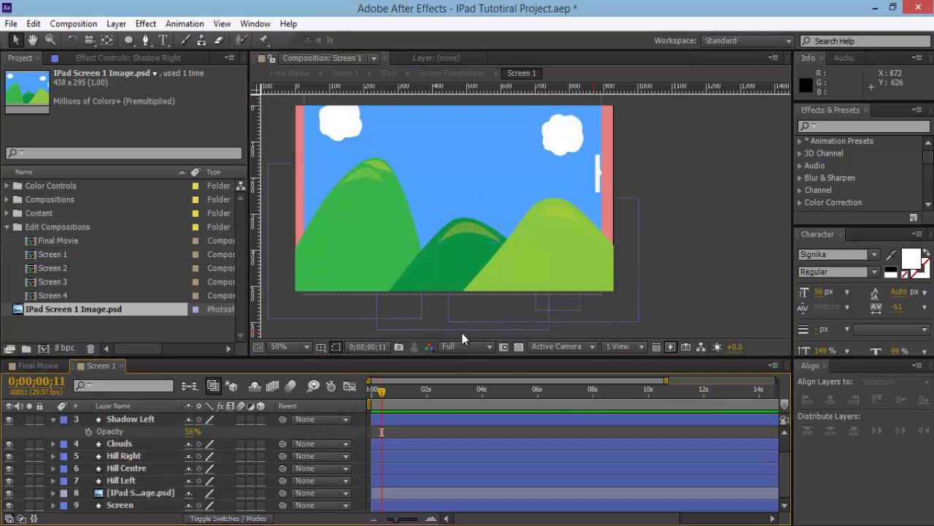
pyautogui.click(11, 503)
# Lower the opacity of the Shadow Right and Shadow Middle layers together to 80%
pyautogui.press('.')
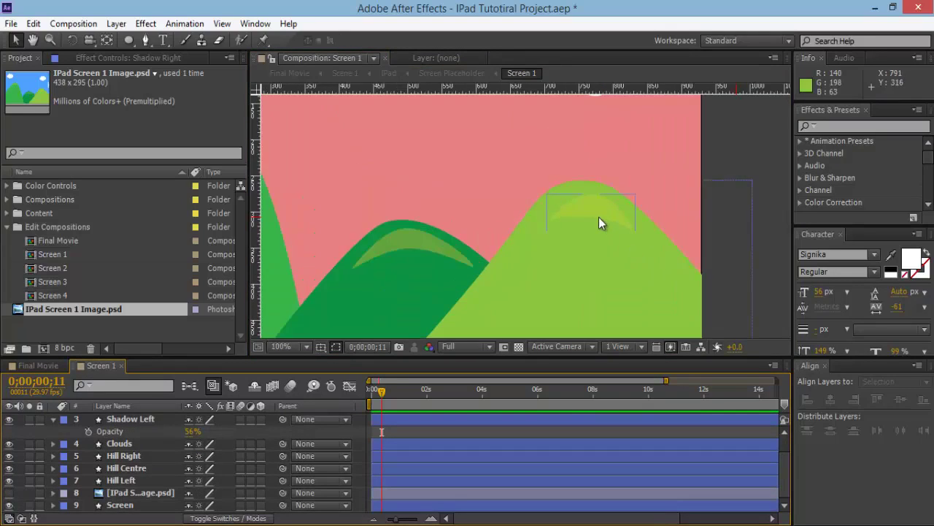
pyautogui.click(596, 215)
pyautogui.keyDown('shift'); pyautogui.click(389, 242); pyautogui.keyUp('shift')
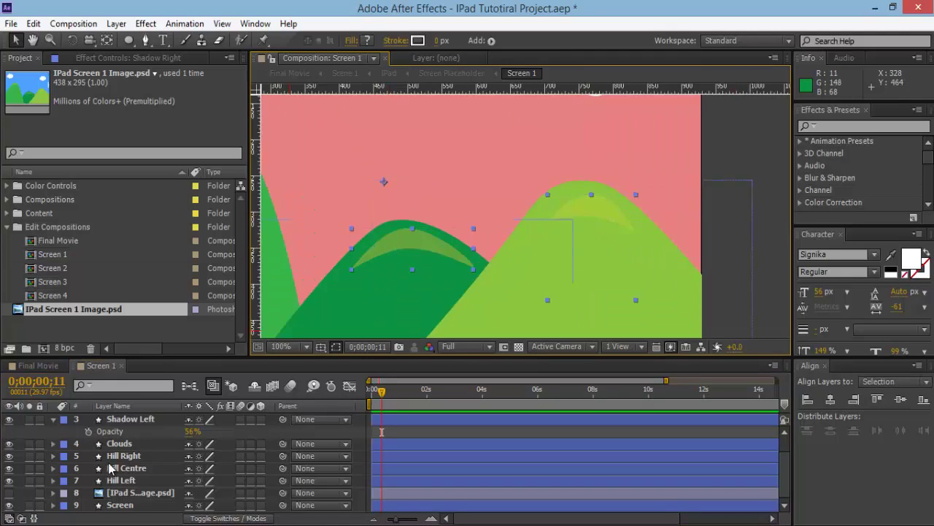
pyautogui.press('t')
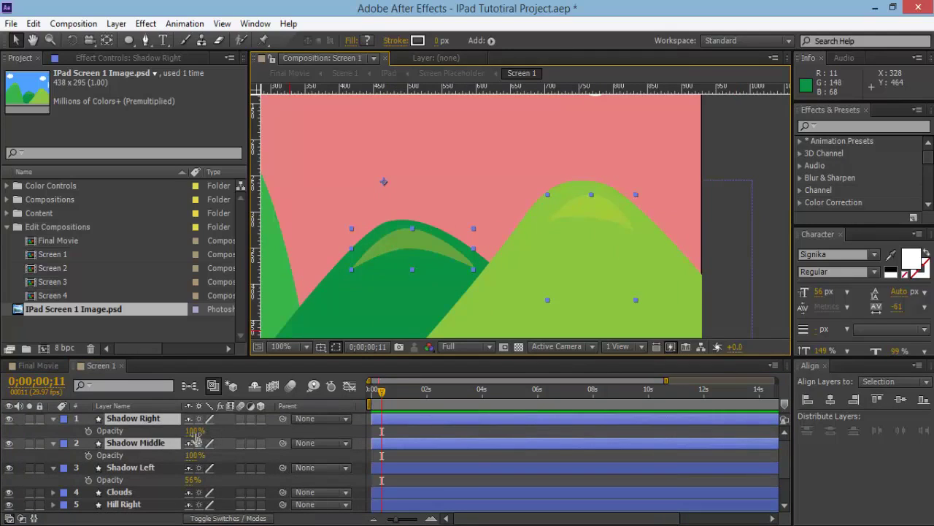
pyautogui.moveTo(193, 430); pyautogui.dragTo(188, 431)
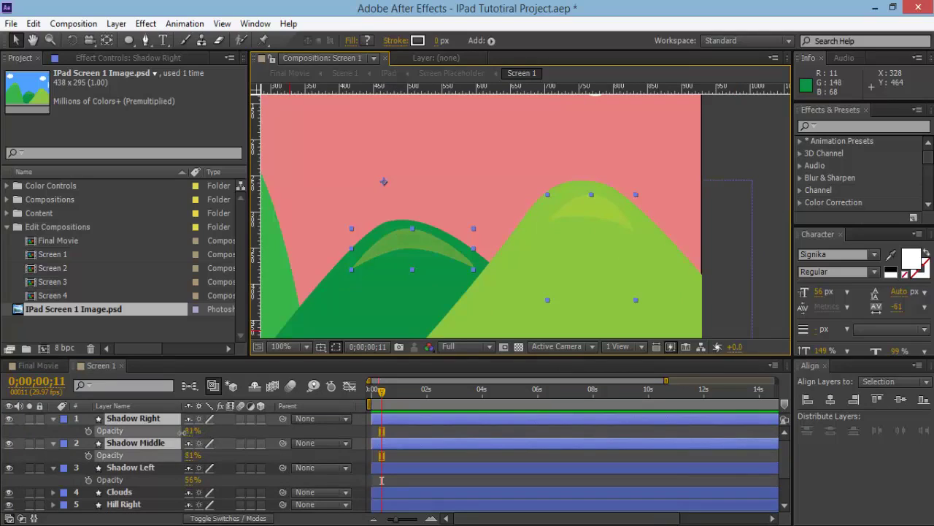
pyautogui.press(',')
# Shift the Clouds layer slightly lower in the sky and deselect it
pyautogui.click(742, 255)
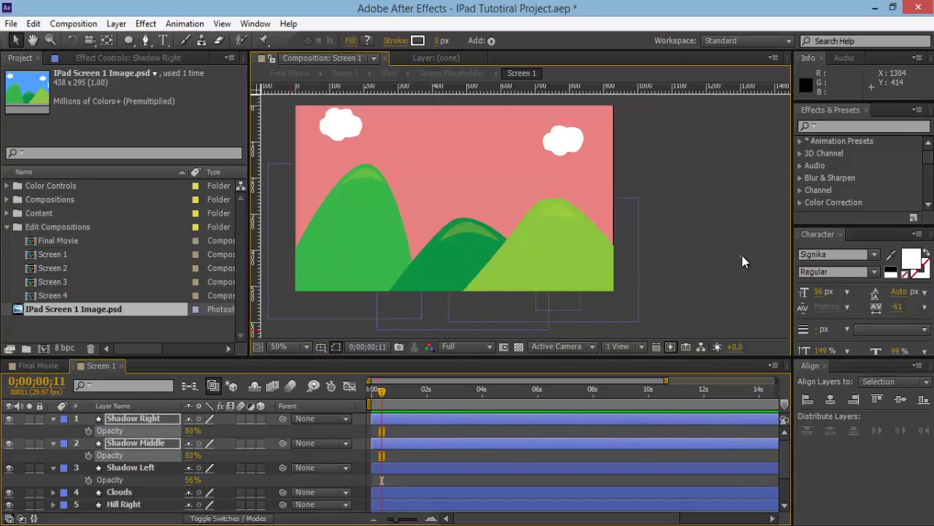
pyautogui.click(343, 129)
pyautogui.click(754, 170)
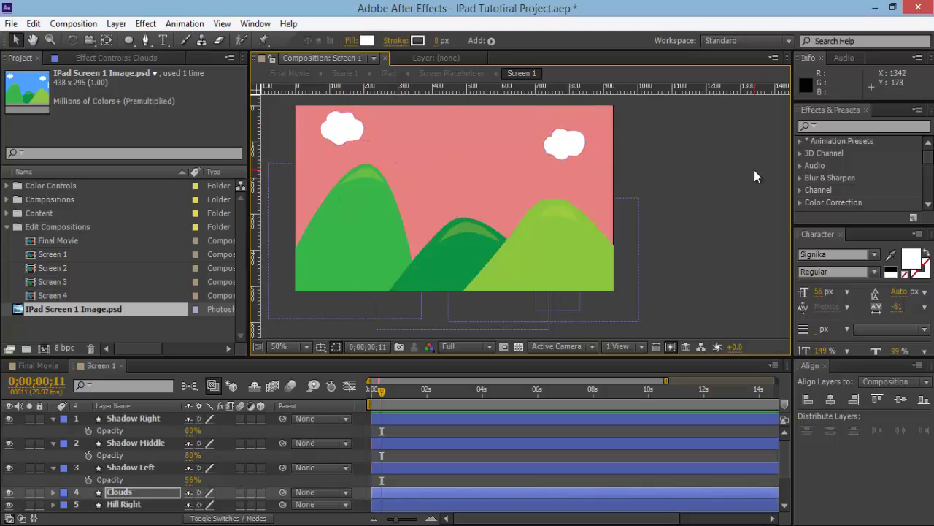
# Shift the hue of the Screen layer's fill to a light sky blue, RGB 129, 199, 232, and deselect the layer
pyautogui.scroll(-2, 114, 501)
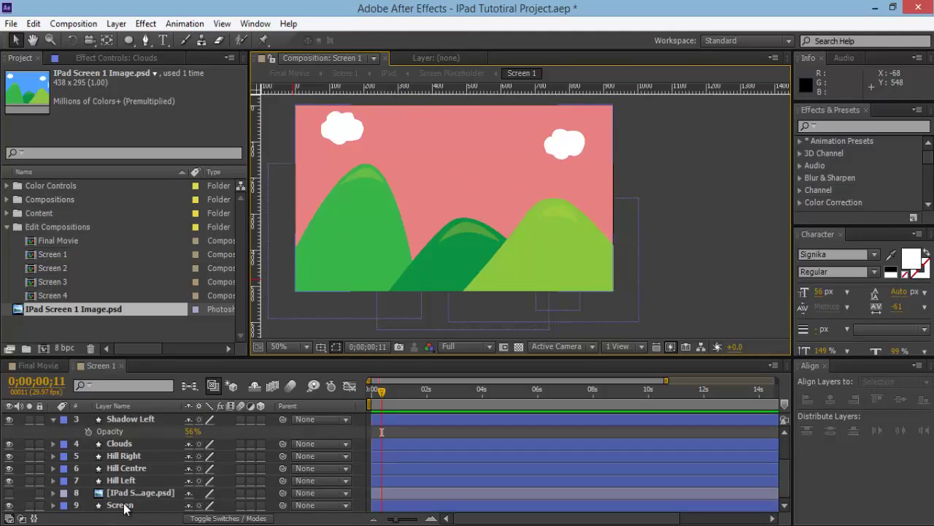
pyautogui.click(129, 505)
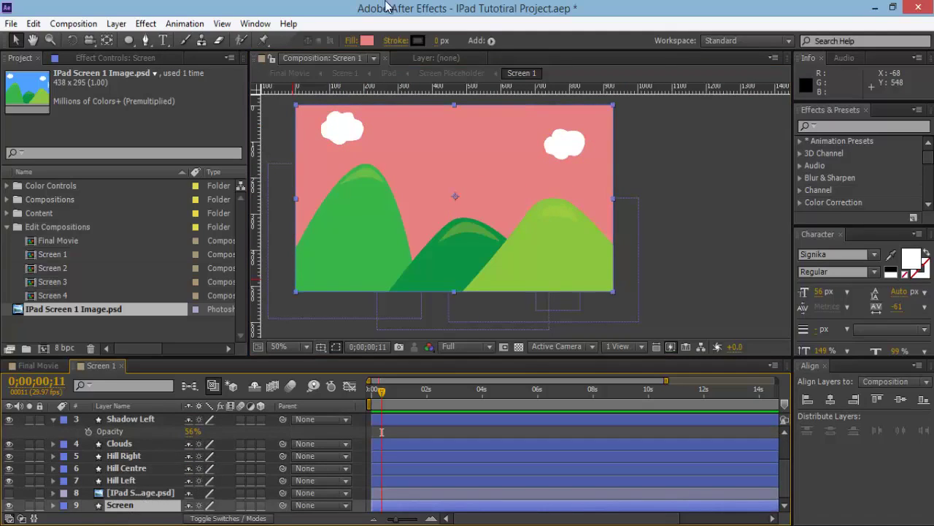
pyautogui.click(366, 41)
pyautogui.moveTo(204, 81); pyautogui.dragTo(211, 115)
pyautogui.click(315, 35)
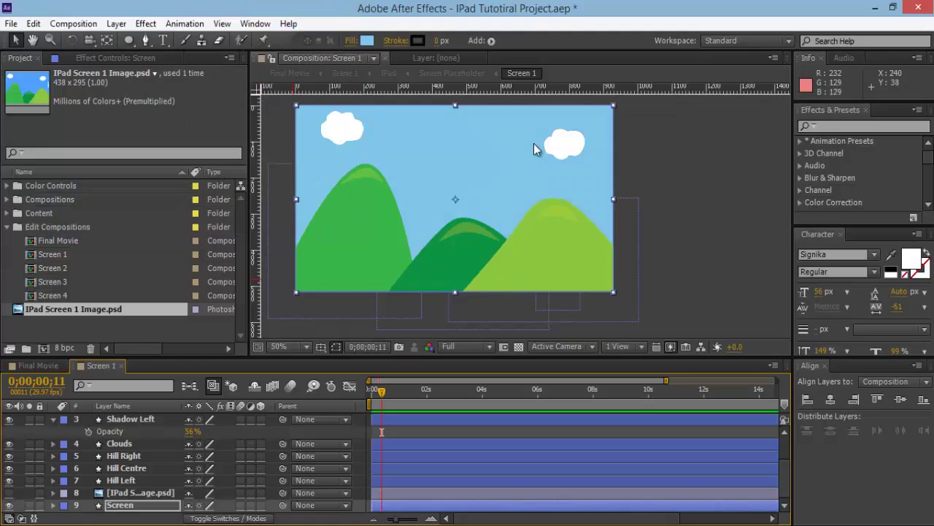
pyautogui.click(721, 241)
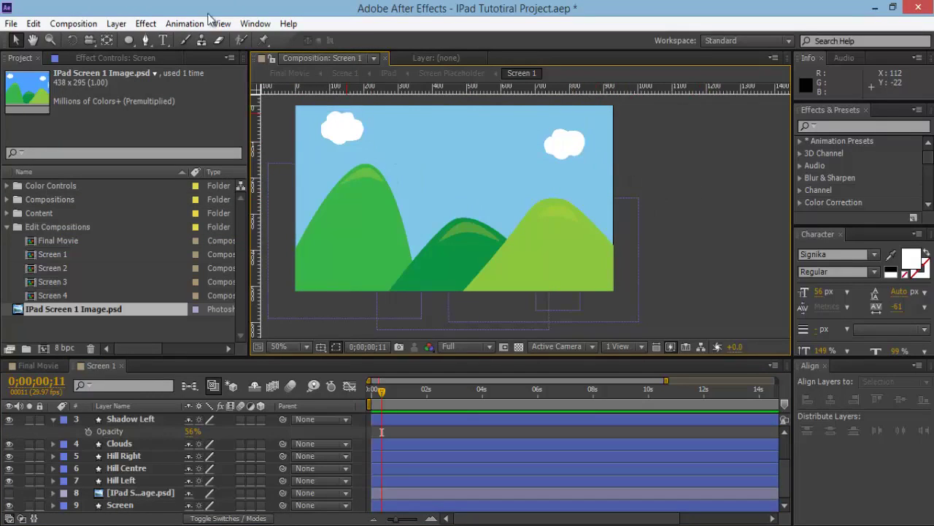
# Add the white text HELLO and move it into the sky above the centre hill
pyautogui.click(162, 40)
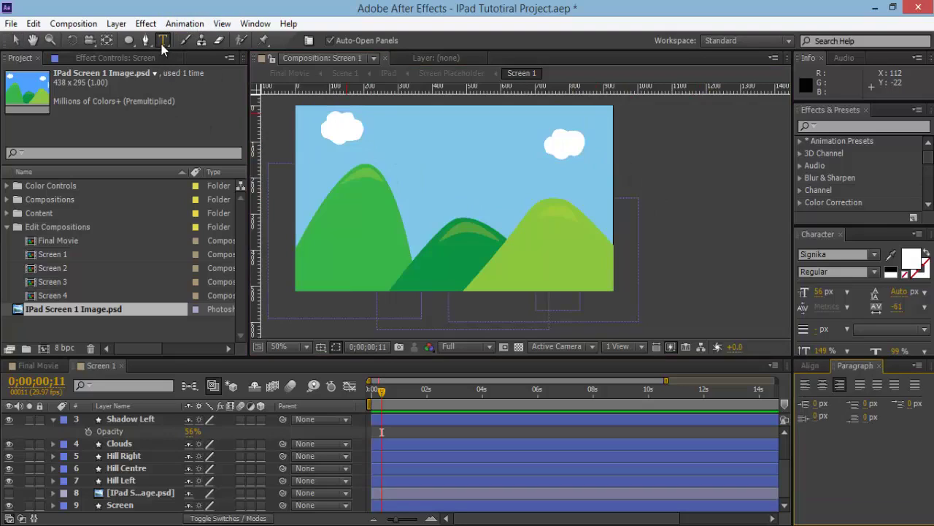
pyautogui.click(426, 197)
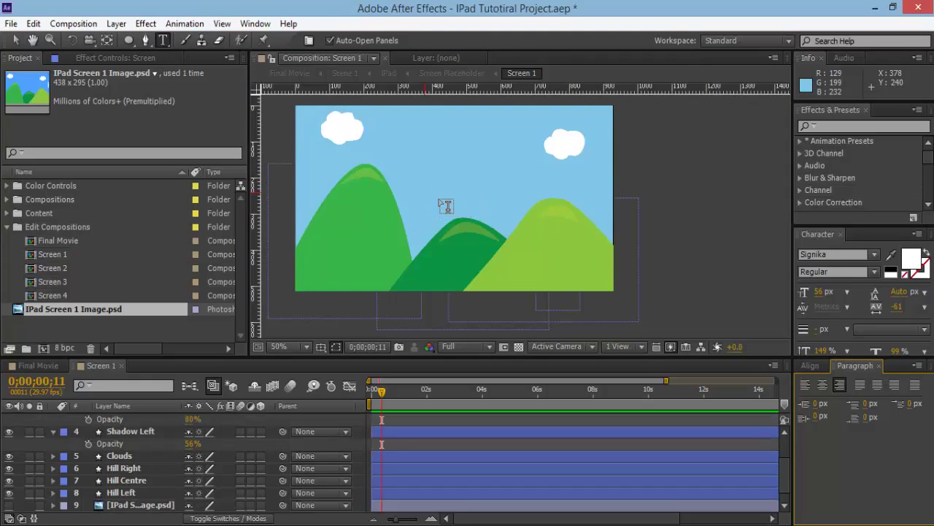
pyautogui.write('HELLO')
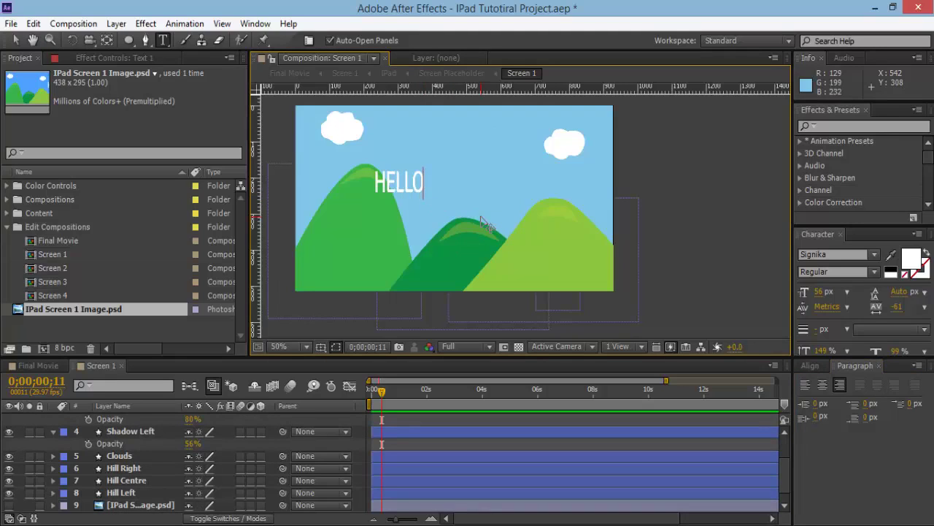
pyautogui.press('KP_Enter')
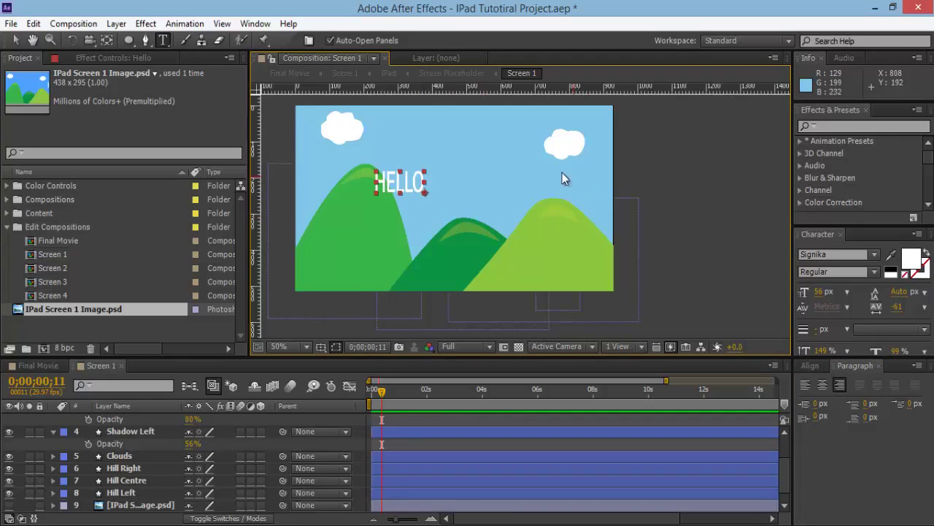
pyautogui.press('v')
pyautogui.moveTo(400, 180); pyautogui.dragTo(473, 177)
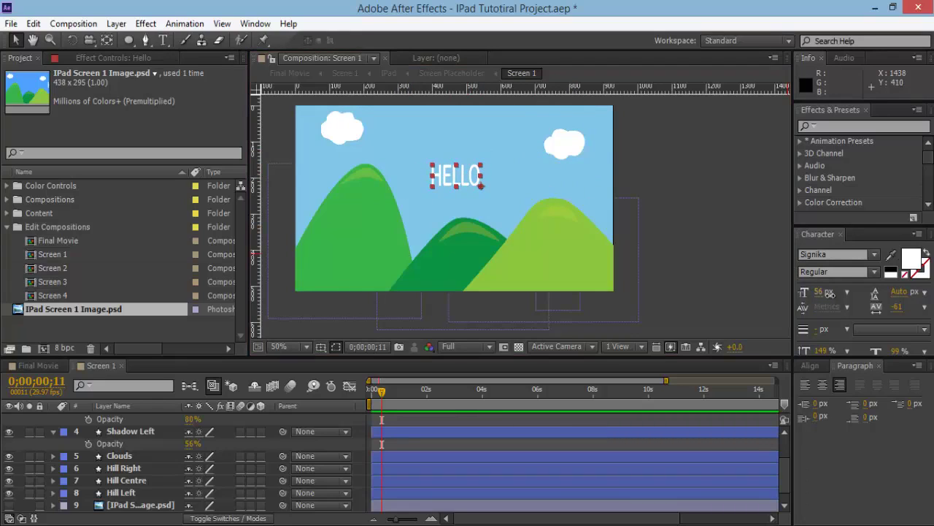
# Enlarge the HELLO text to 128 px and centre it just above the middle hill
pyautogui.moveTo(823, 291); pyautogui.dragTo(876, 291)
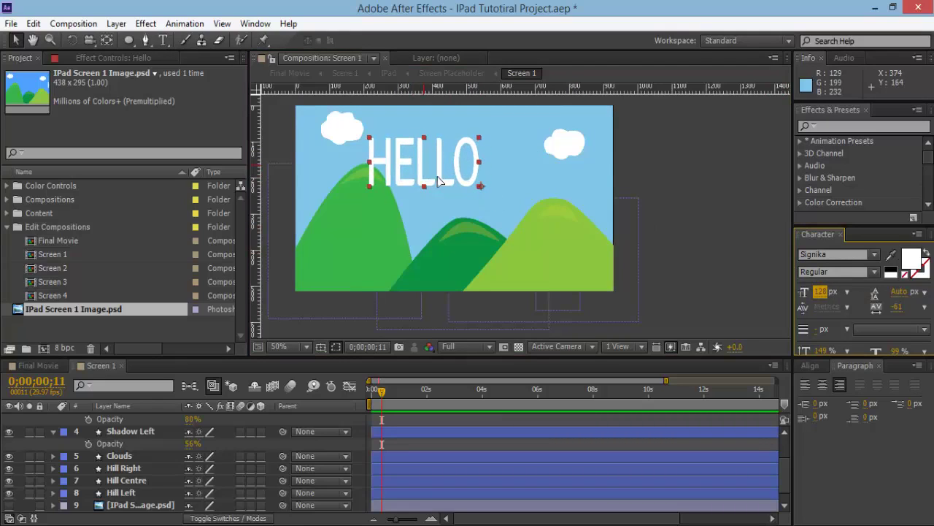
pyautogui.moveTo(425, 170); pyautogui.dragTo(447, 200)
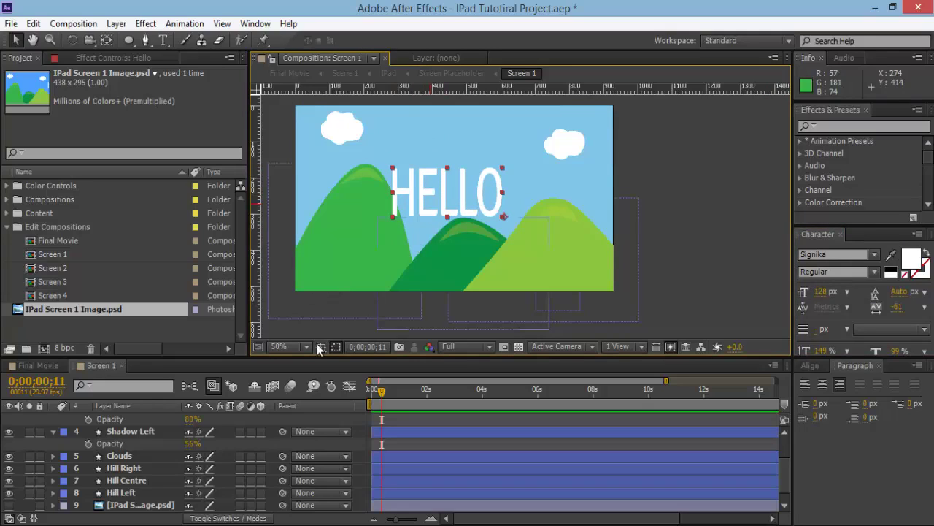
# Return to the first frame and collapse the expanded properties of the shadow layers
pyautogui.moveTo(381, 390); pyautogui.dragTo(371, 390)
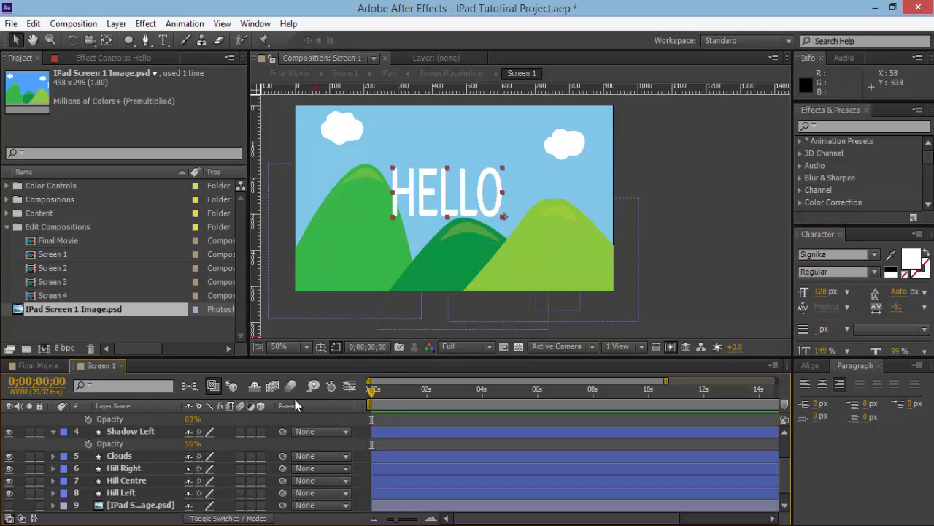
pyautogui.scroll(3, 77, 436)
pyautogui.click(53, 433)
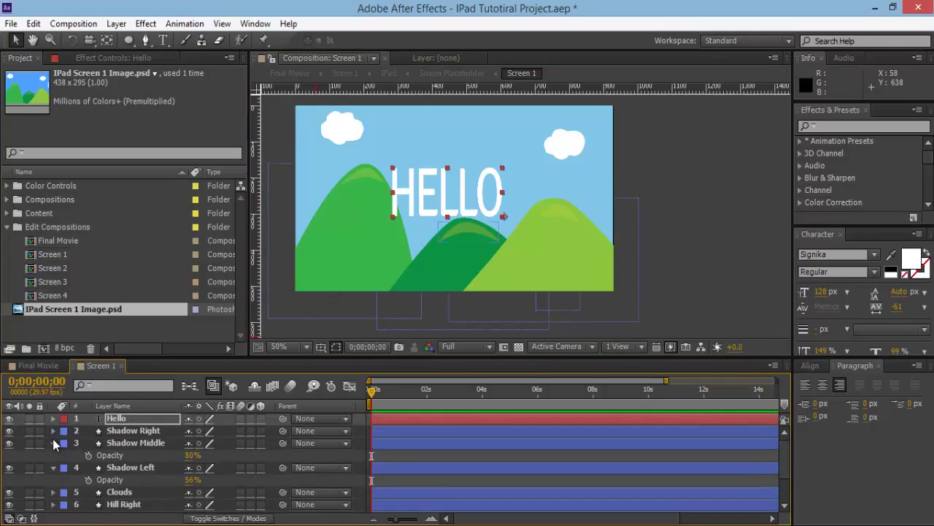
pyautogui.click(54, 443)
pyautogui.click(54, 455)
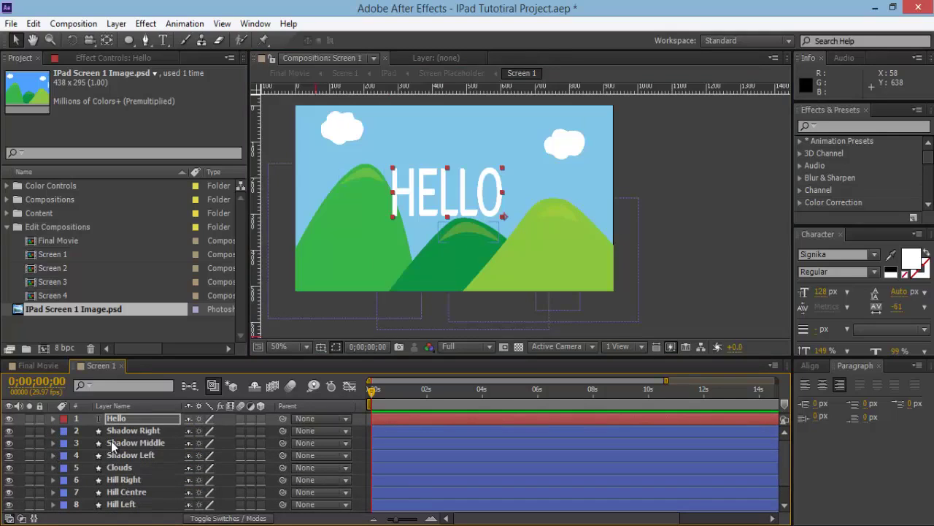
# Mark every layer except Hello as shy and hide the shy layers from the layer list
pyautogui.click(134, 433)
pyautogui.scroll(-2, 146, 442)
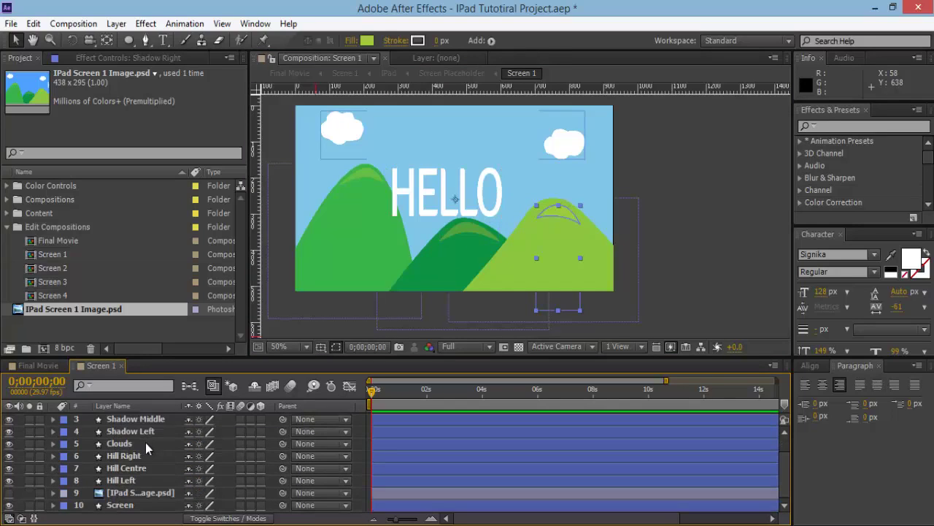
pyautogui.keyDown('shift'); pyautogui.click(149, 505); pyautogui.keyUp('shift')
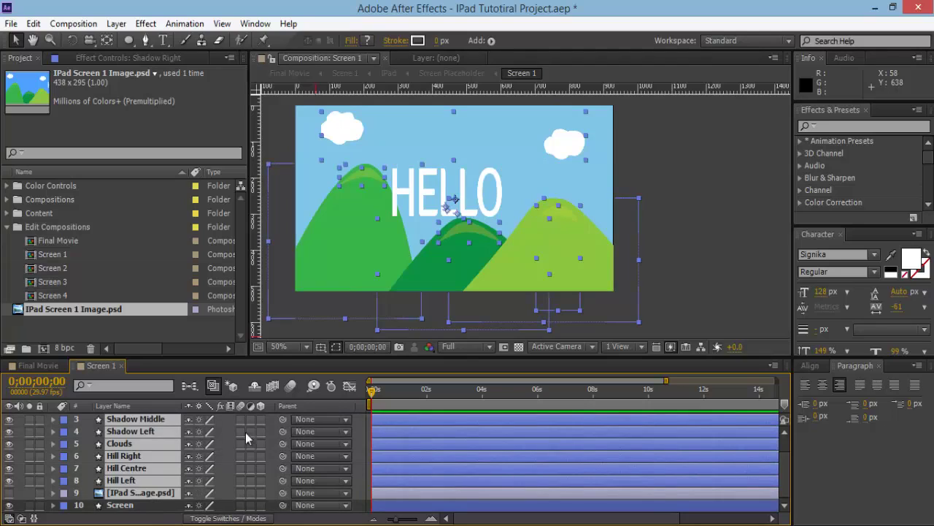
pyautogui.click(254, 388)
pyautogui.click(174, 439)
pyautogui.click(122, 435)
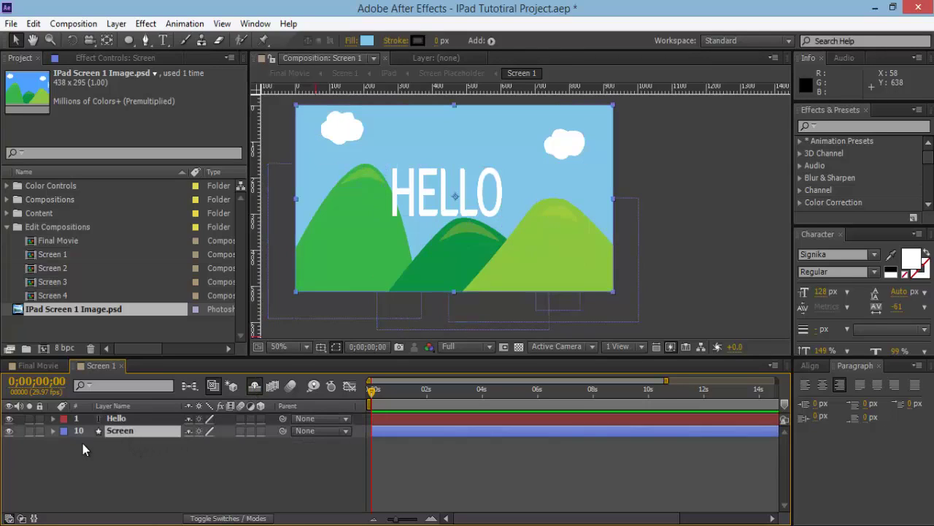
pyautogui.click(189, 431)
# Add a Position keyframe to the Hello layer at 0;00;00;26
pyautogui.click(161, 417)
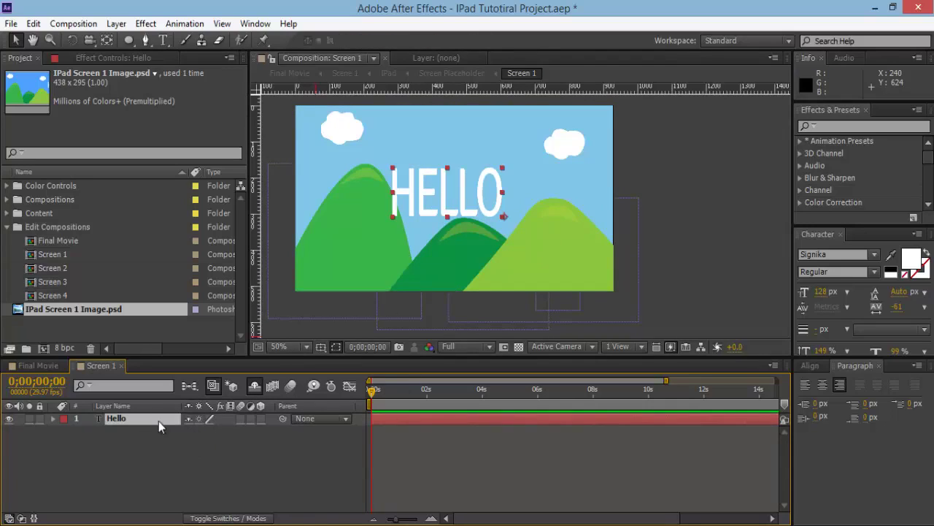
pyautogui.press('p')
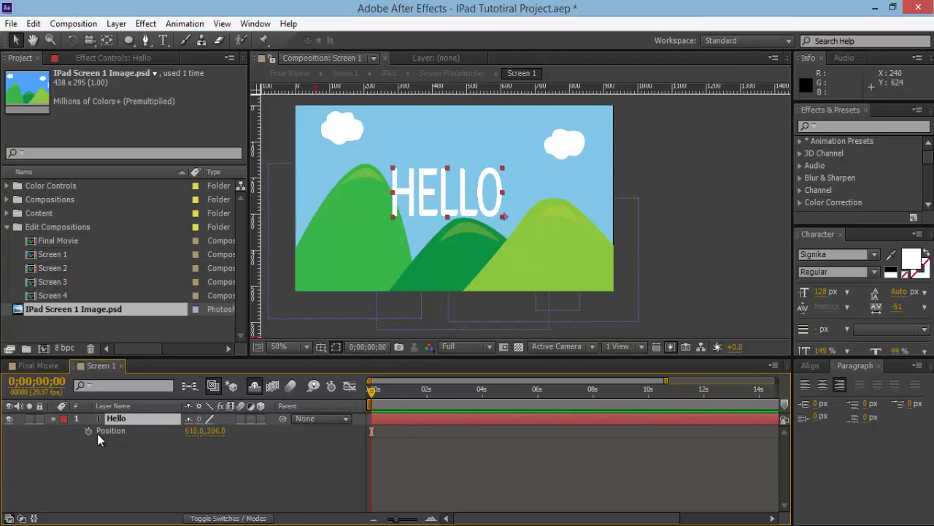
pyautogui.moveTo(667, 380); pyautogui.dragTo(515, 381)
pyautogui.click(422, 396)
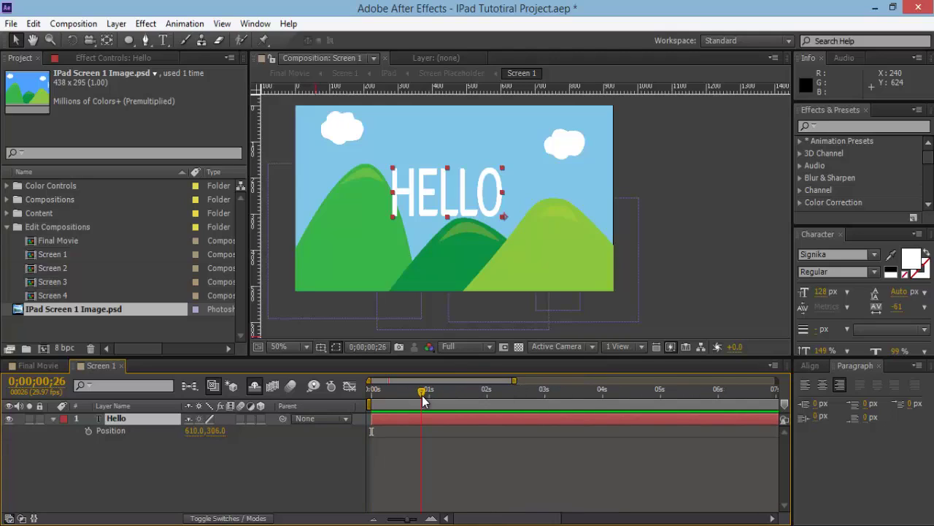
pyautogui.click(89, 430)
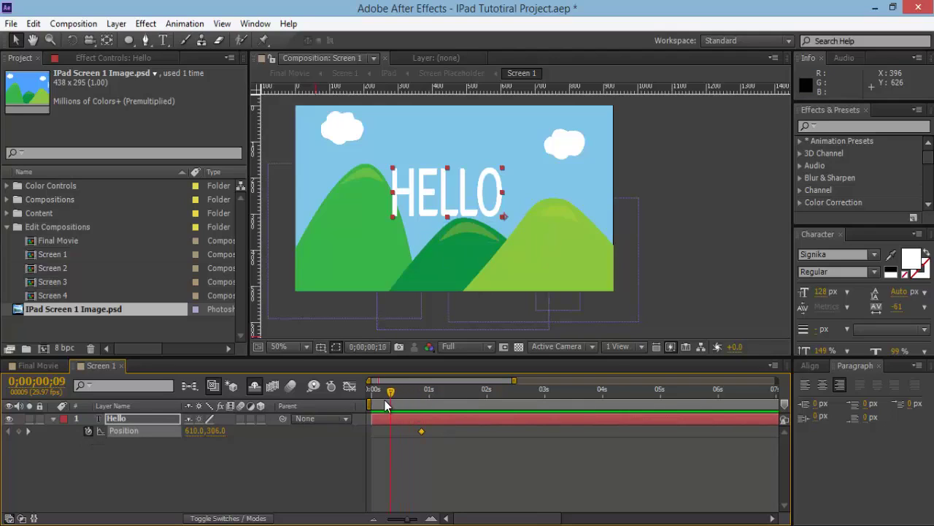
# At the first frame, move HELLO horizontally past the picture's right edge to position 1272, 306 and preview the slide-in
pyautogui.moveTo(392, 400); pyautogui.dragTo(372, 390)
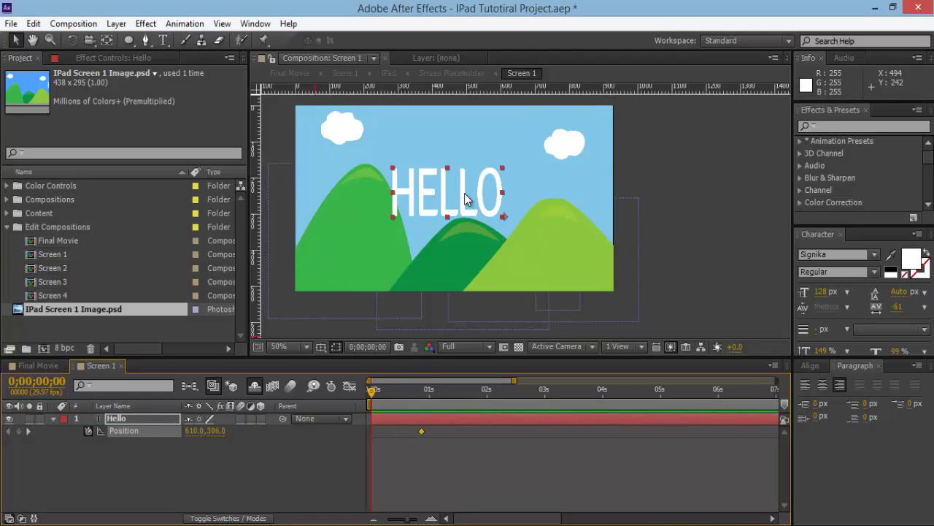
pyautogui.moveTo(465, 197); pyautogui.dragTo(694, 197)
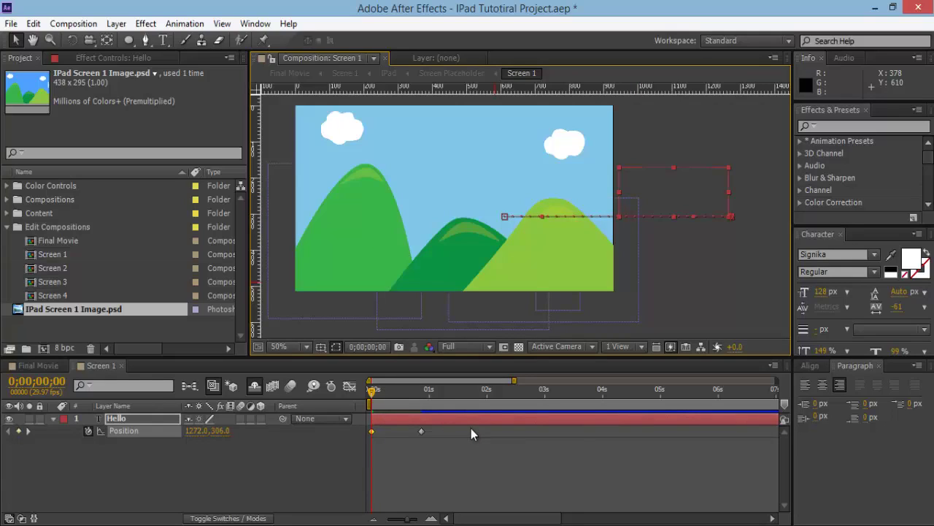
pyautogui.press('space')
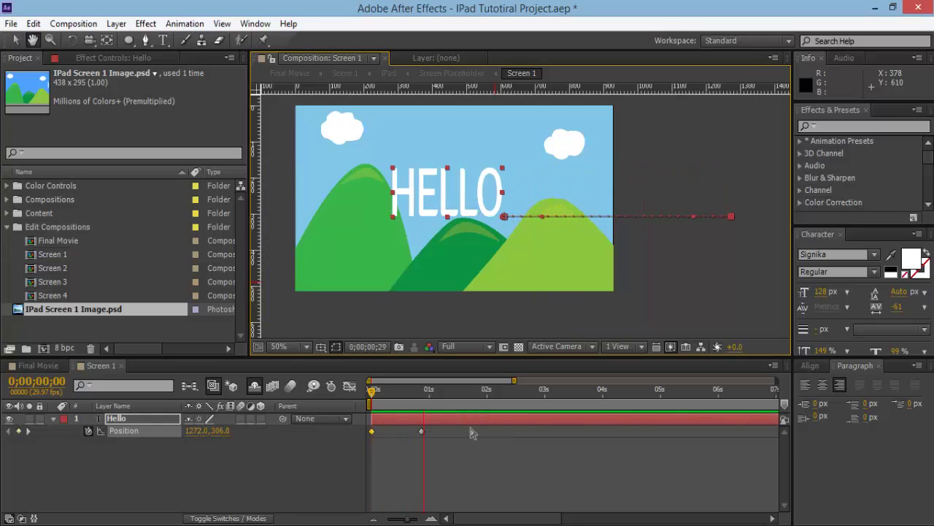
pyautogui.press('space')
# Apply Easy Ease to both Position keyframes of the Hello layer and preview the motion from the start
pyautogui.moveTo(463, 436); pyautogui.dragTo(361, 426)
pyautogui.rightClick(370, 430)
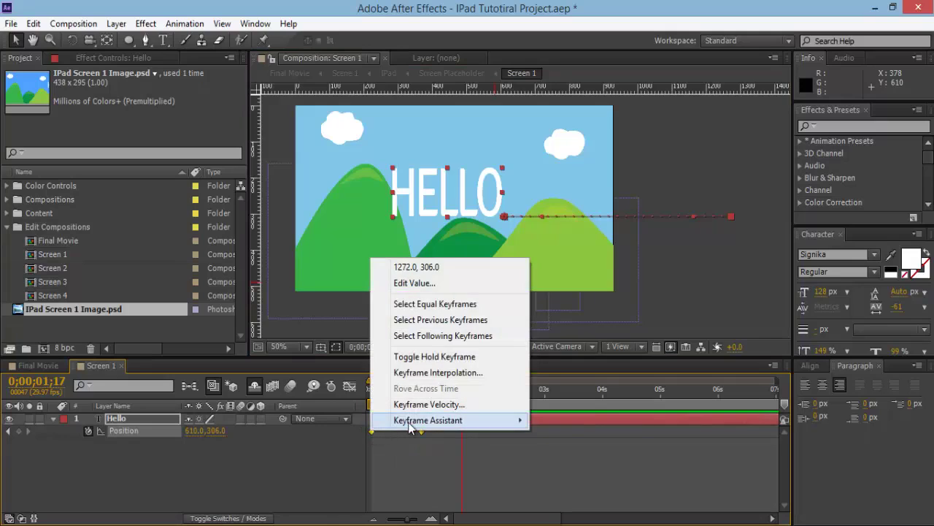
pyautogui.moveTo(453, 420)
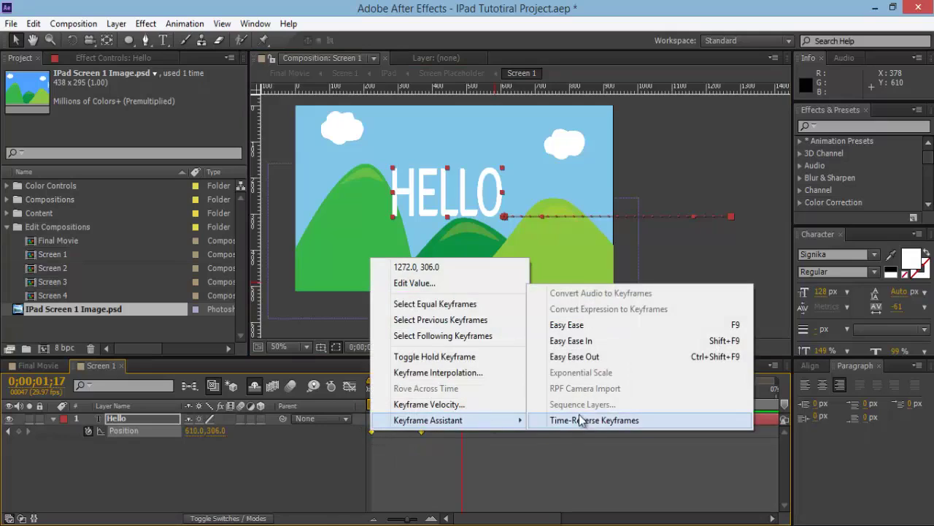
pyautogui.click(606, 325)
pyautogui.press('Home')
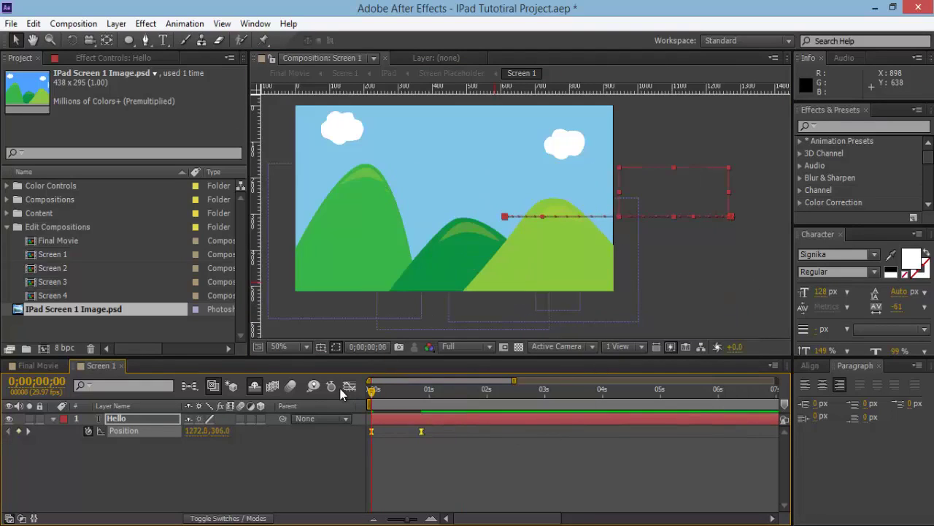
pyautogui.press('space')
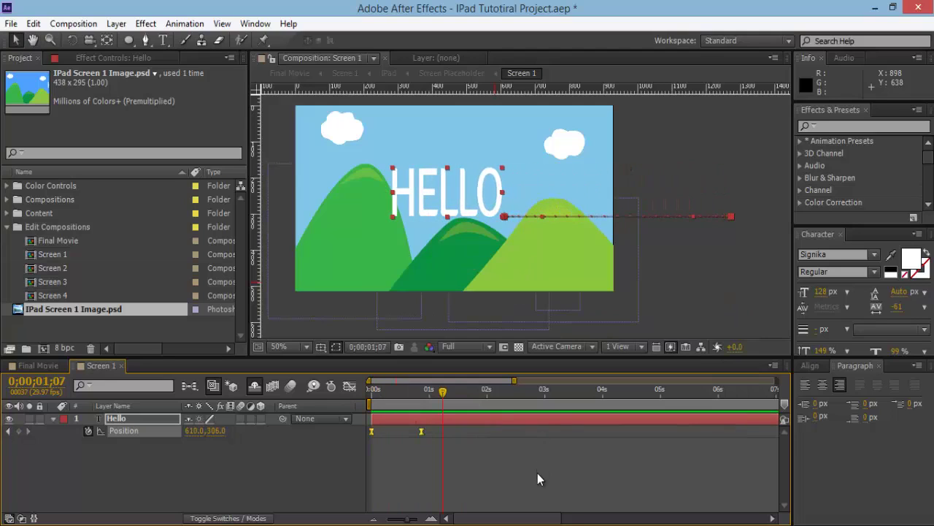
pyautogui.click(525, 457)
# Preview the opening of the Final Movie composition to check the HELLO animation on the tablet
pyautogui.click(37, 365)
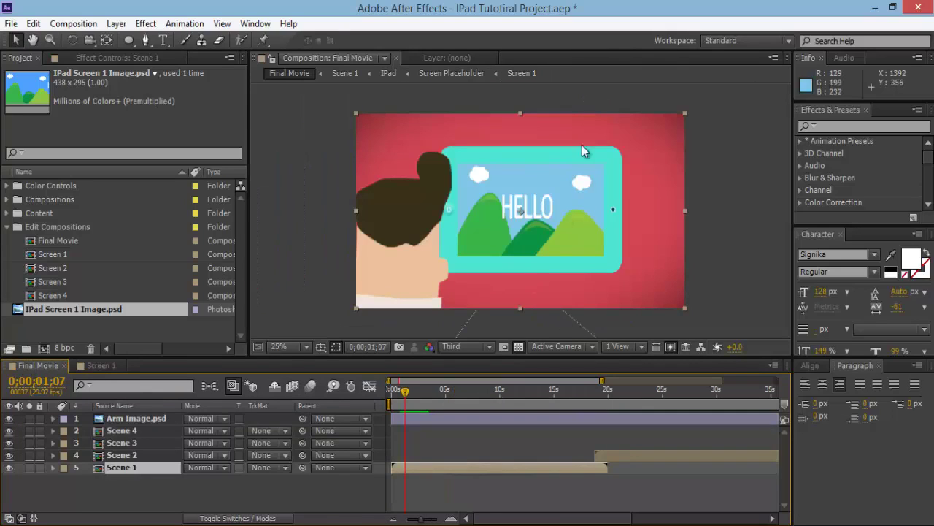
pyautogui.moveTo(406, 394); pyautogui.dragTo(391, 396)
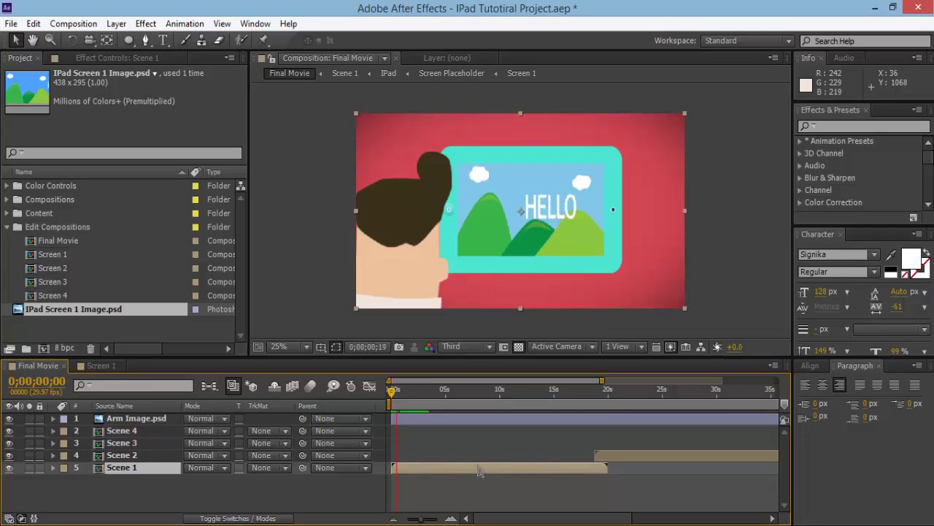
pyautogui.click(491, 498)
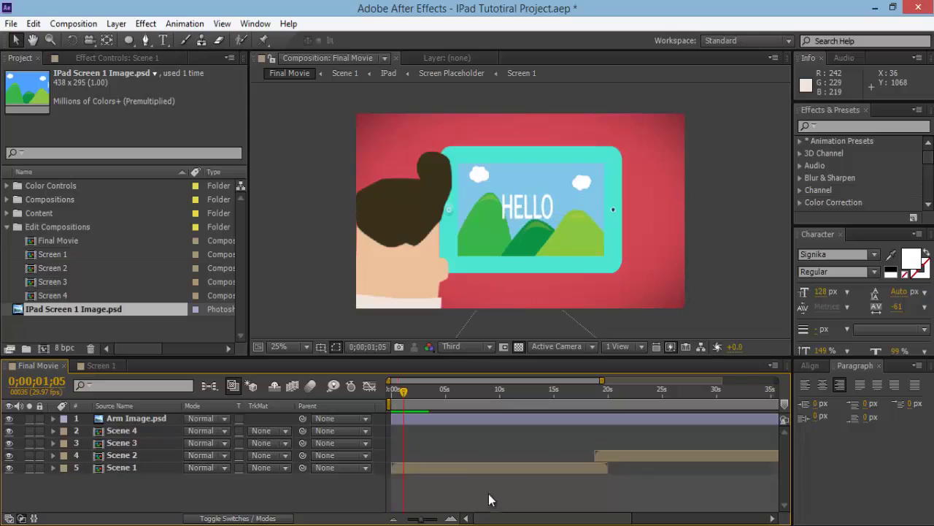
# In the IPad composition nested in Scene 1, set the IPad BG shape's fill to dark grey 414343 and deselect it
pyautogui.doubleClick(120, 465)
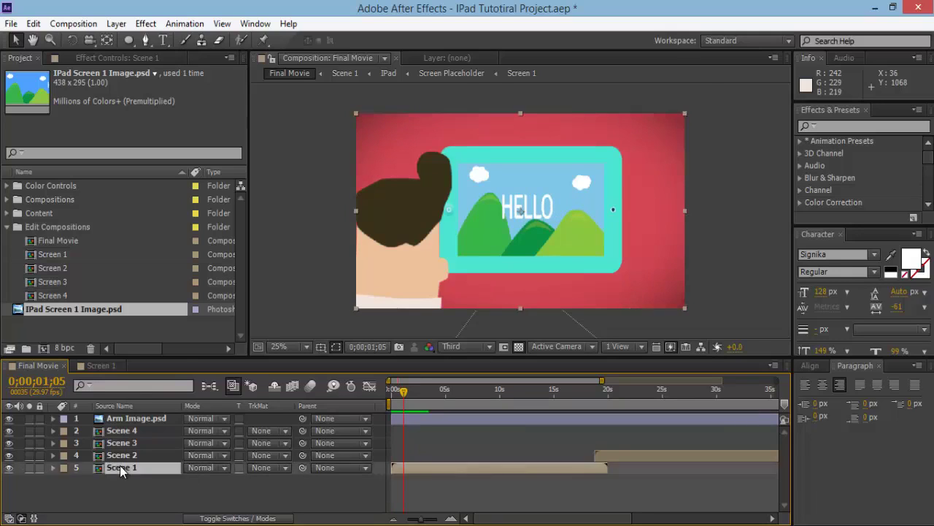
pyautogui.doubleClick(131, 431)
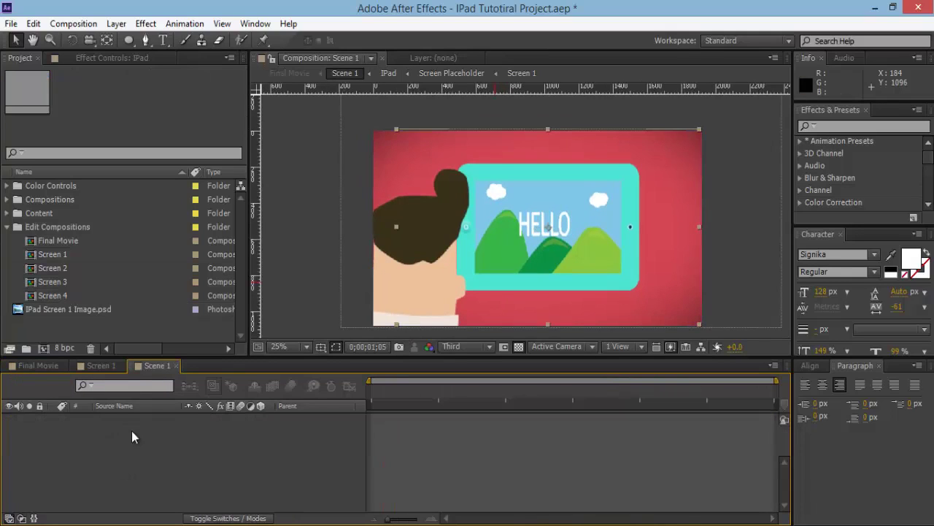
pyautogui.click(135, 471)
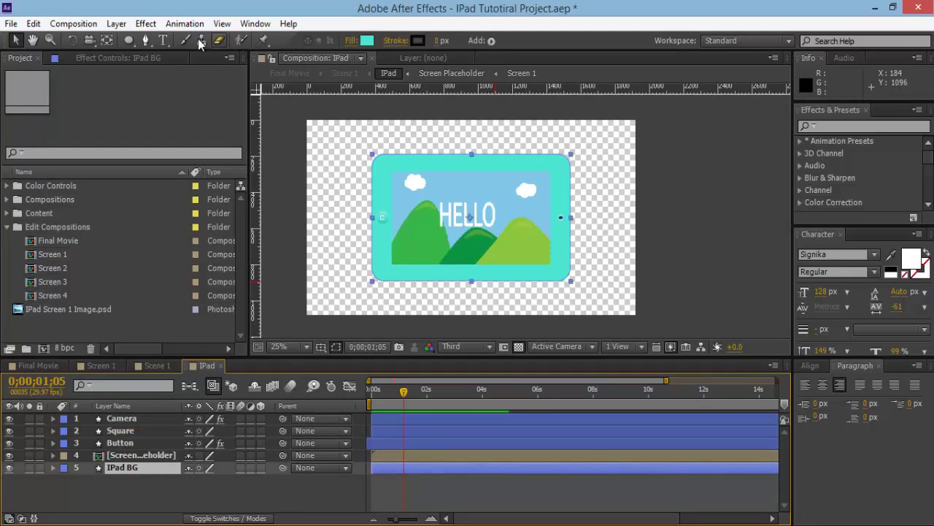
pyautogui.click(367, 41)
pyautogui.moveTo(122, 128)
pyautogui.mouseDown()
pyautogui.moveTo(33, 164)
pyautogui.moveTo(15, 183)
pyautogui.moveTo(20, 167)
pyautogui.mouseUp()
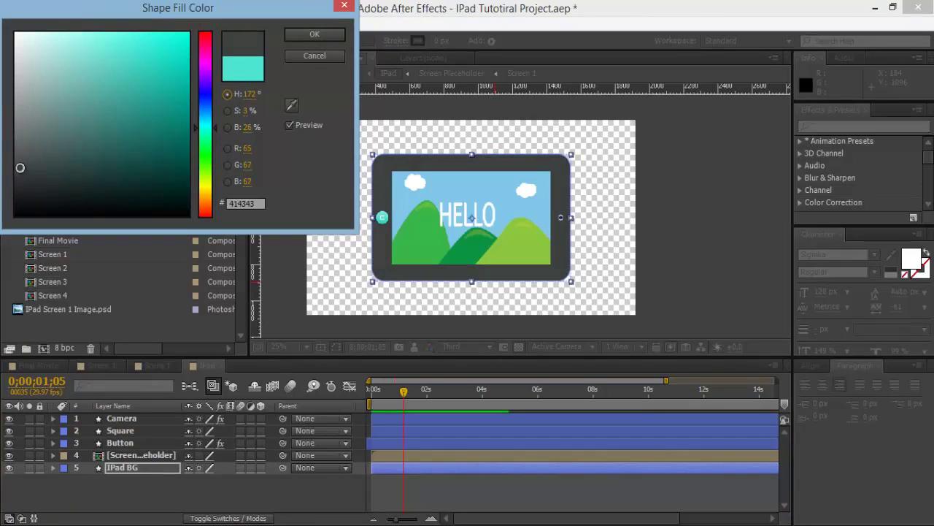
pyautogui.click(325, 34)
pyautogui.click(707, 178)
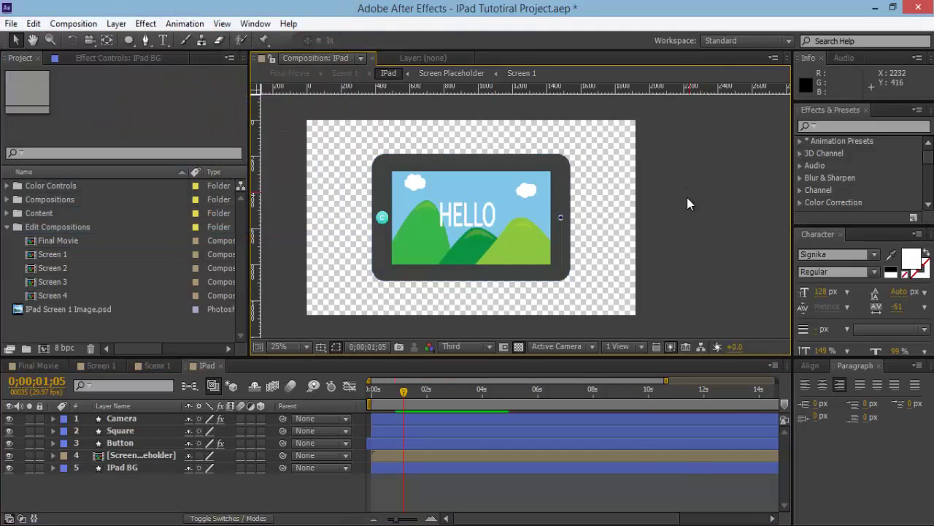